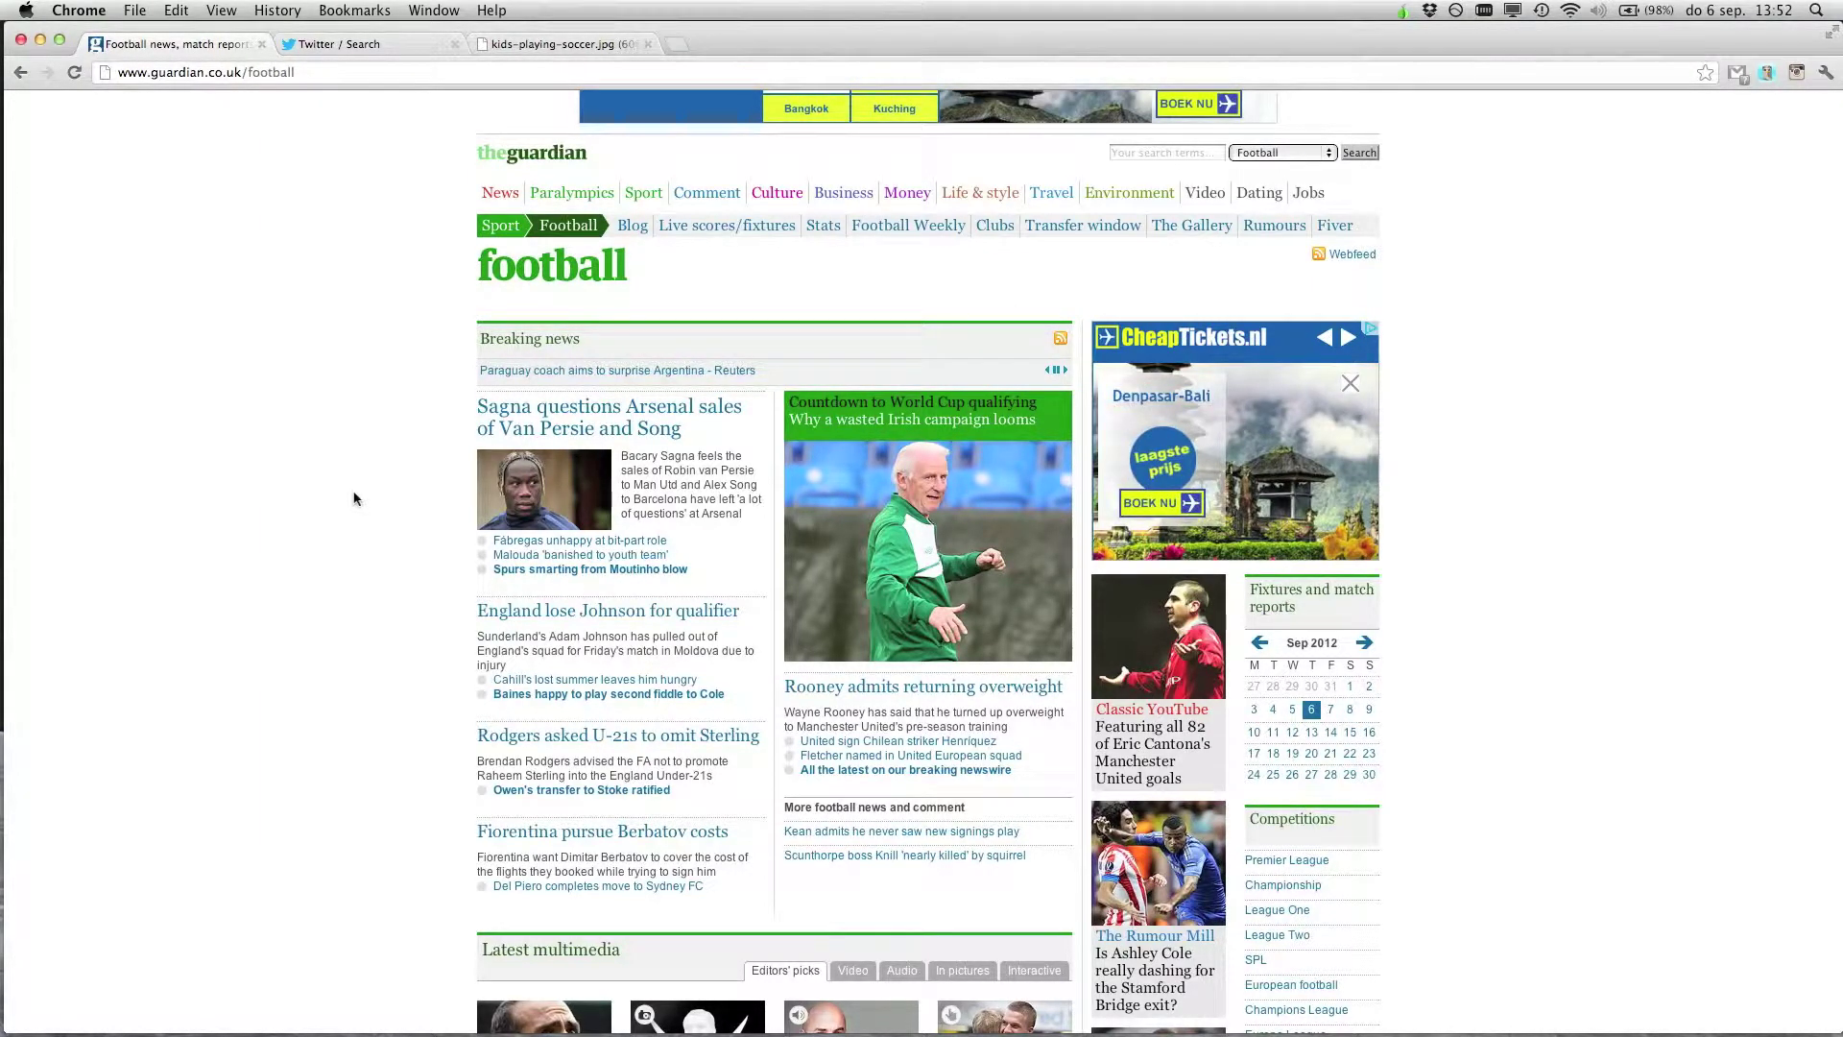
Scroll to the top of the Guardian football page and bring up the Sagna headline link's context menu
scroll(354, 498, "up", 4)
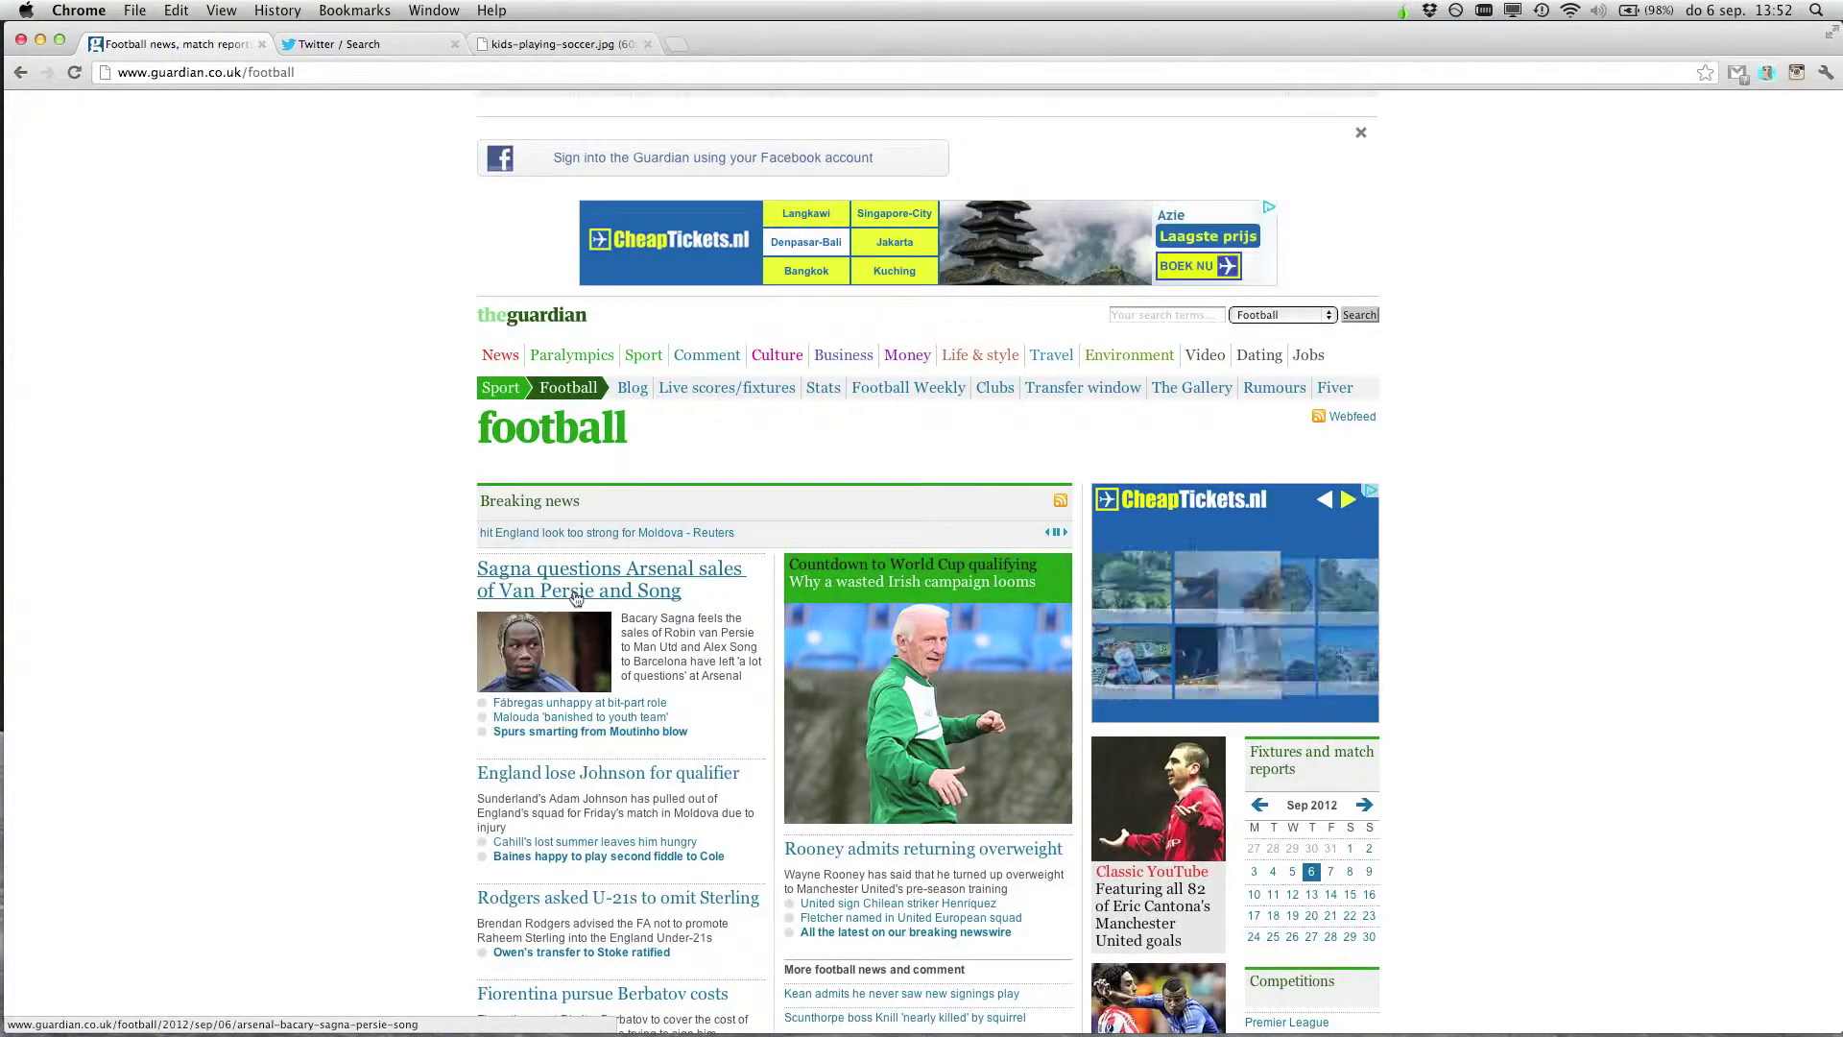
right_click(576, 597)
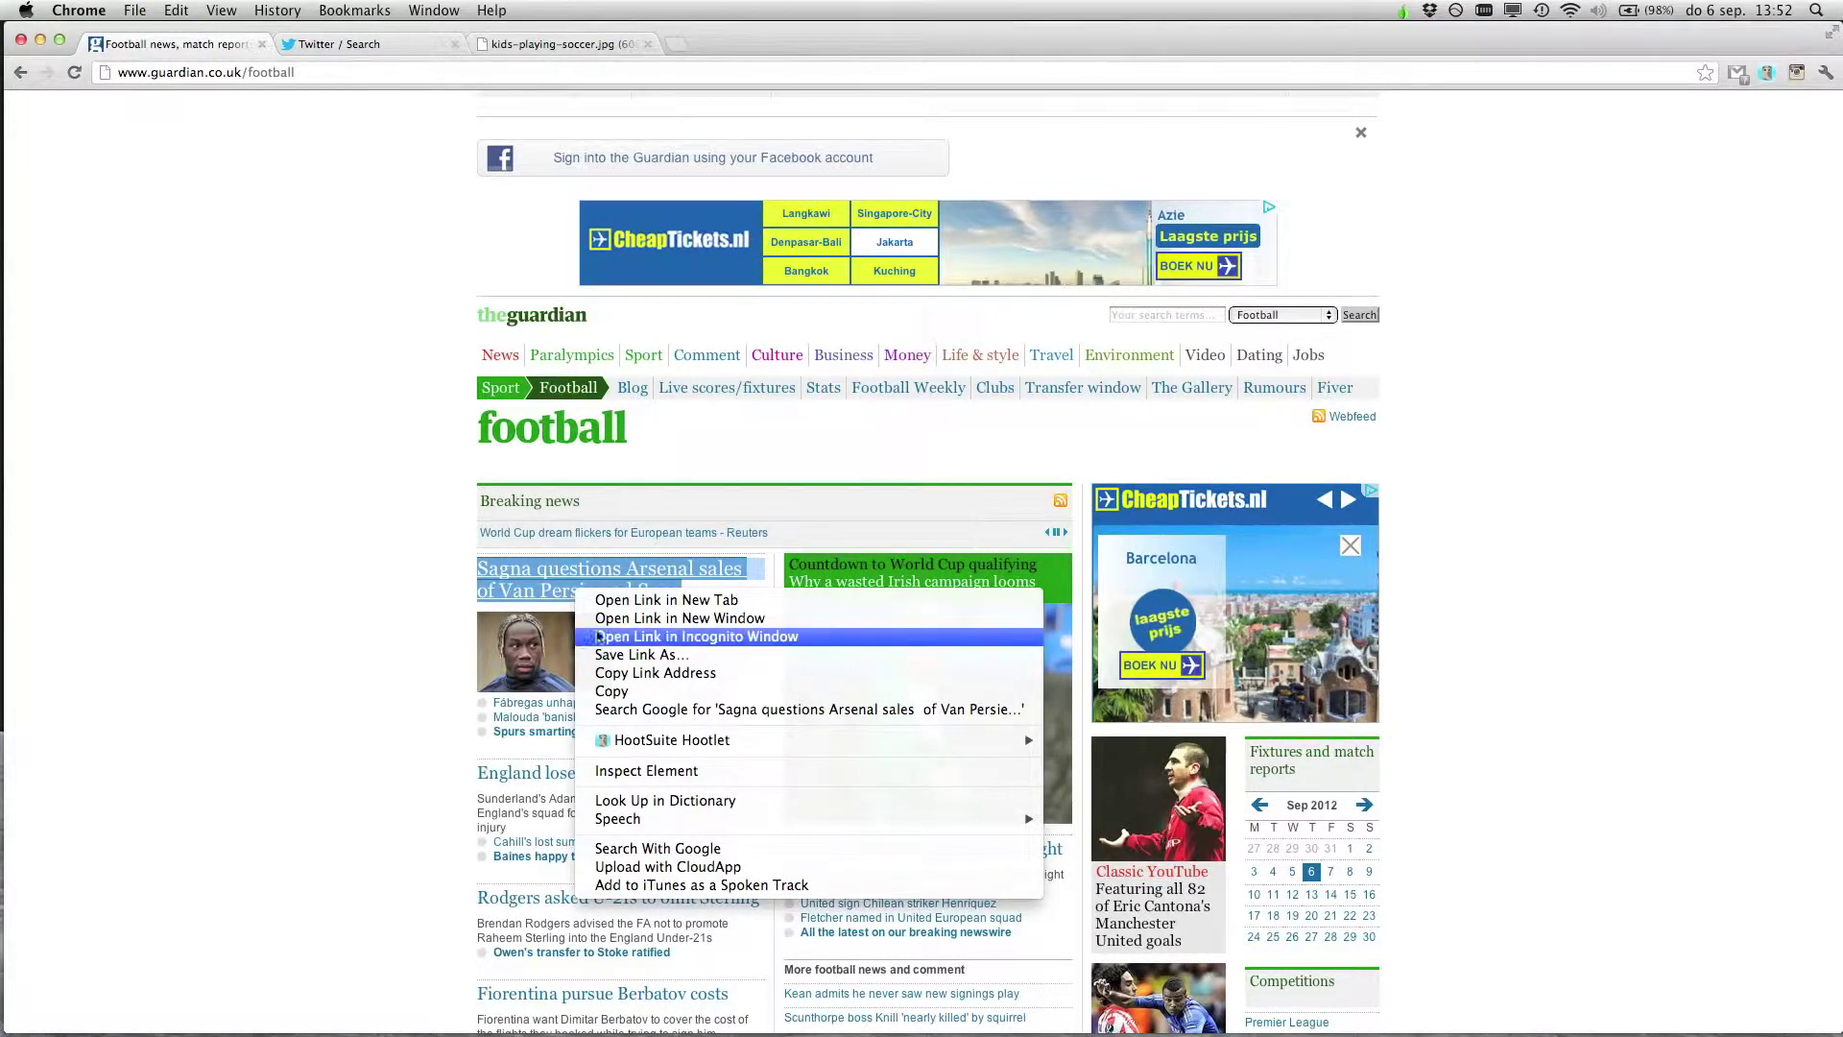
Inspect the Sagna headline link to open the Elements panel at its HTML
left_click(662, 771)
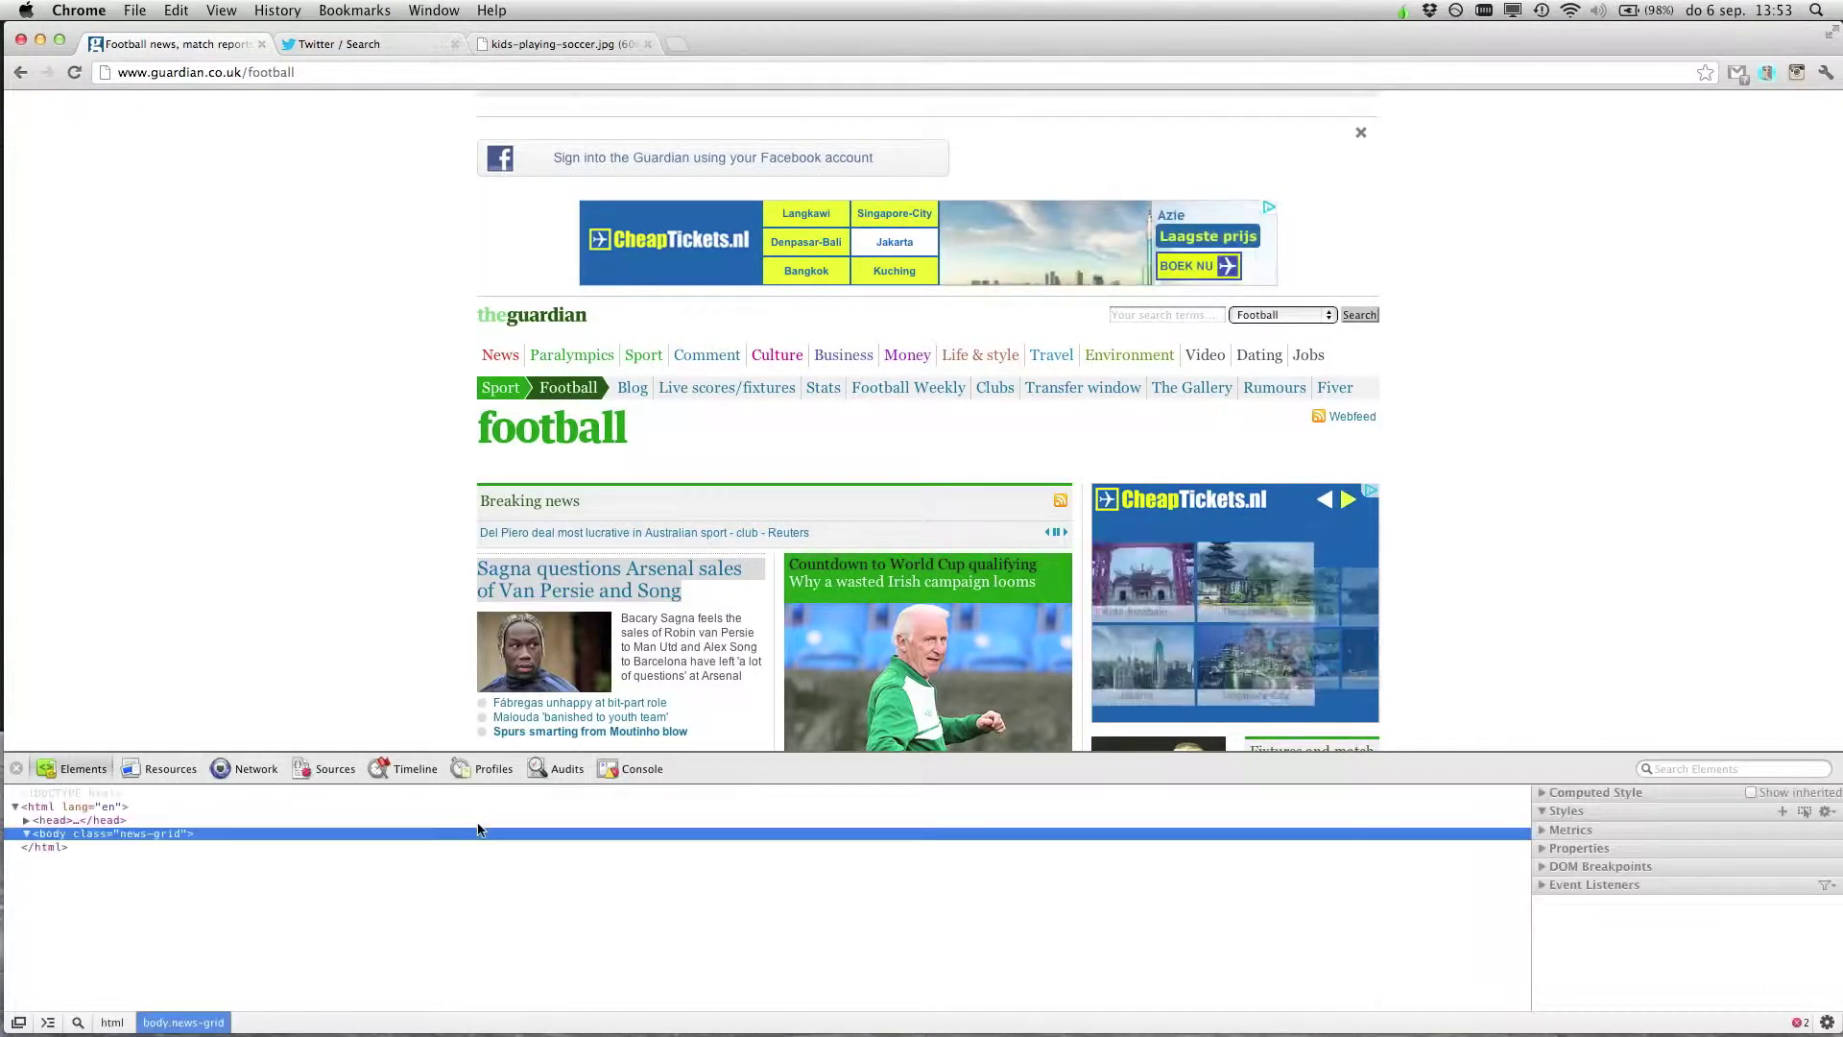
Scroll the Elements panel down to the Sagna headline's text nodes
scroll(478, 864, "down", 2)
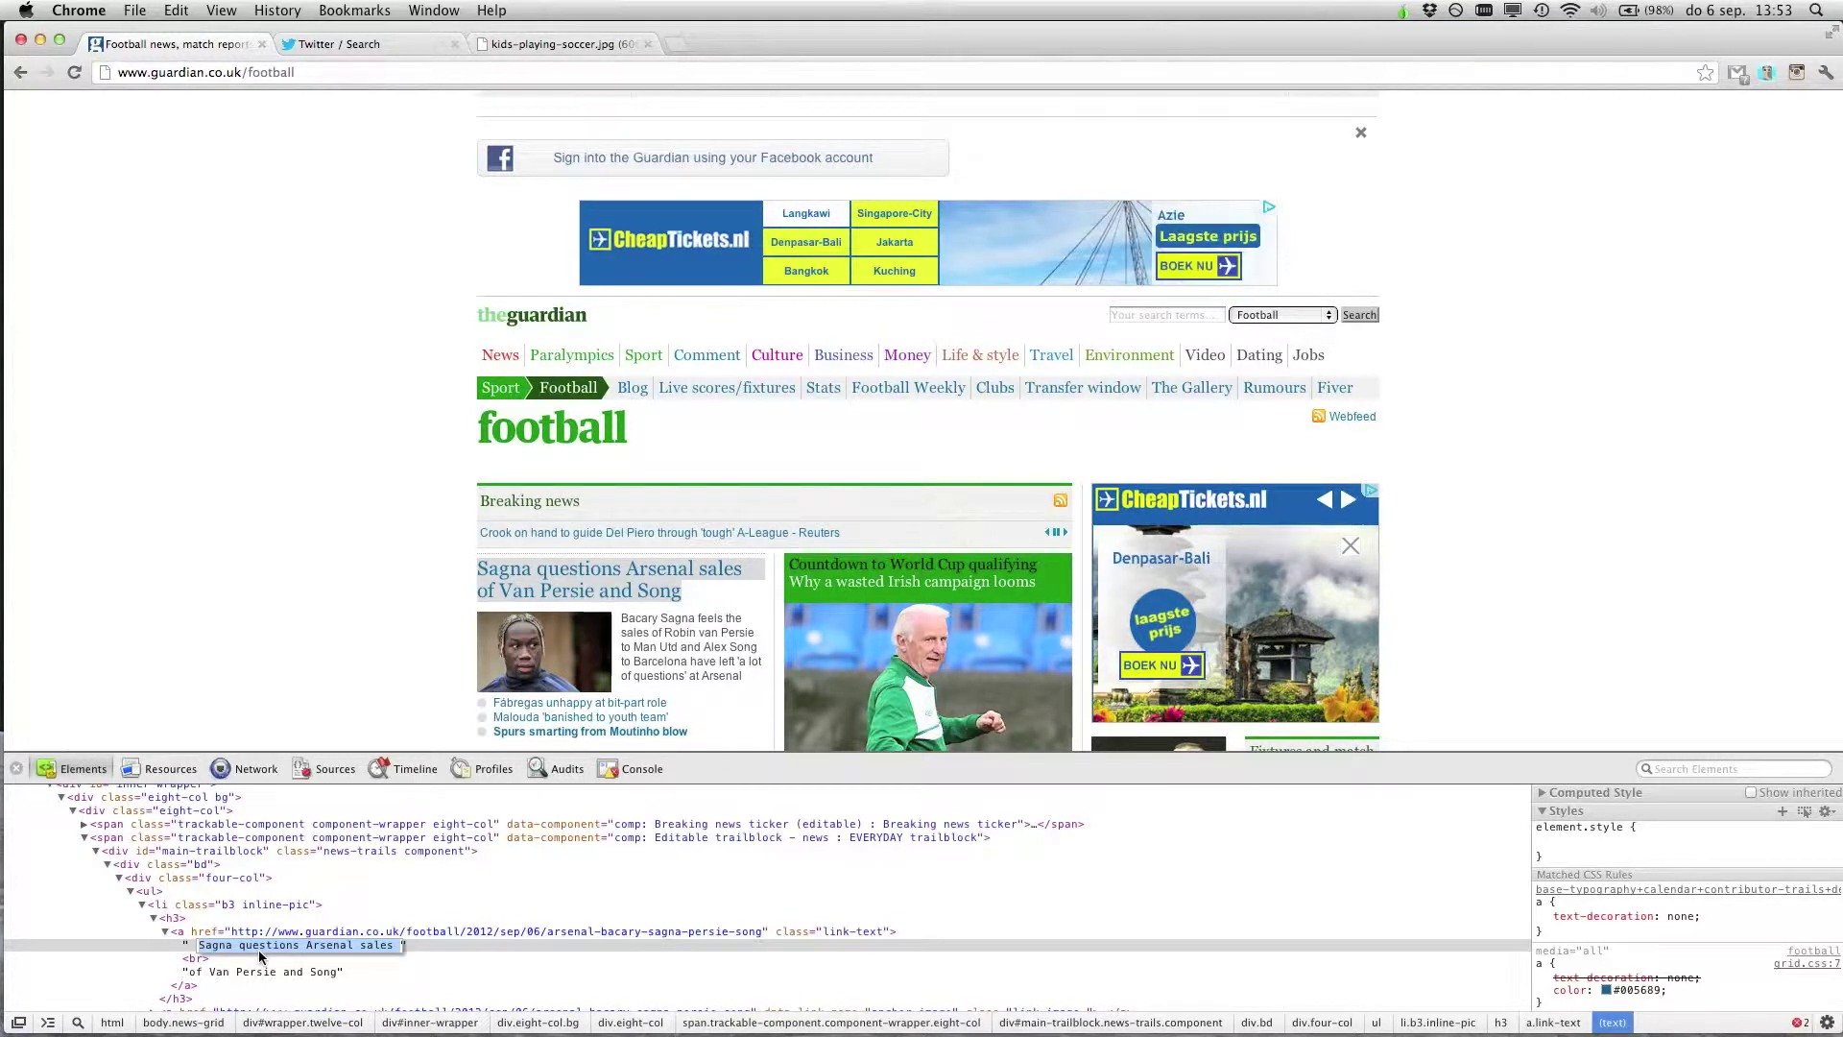
Rewrite the headline's text nodes as 'Arsenal sign Peter' and 'from the UK'
type("Arsenal")
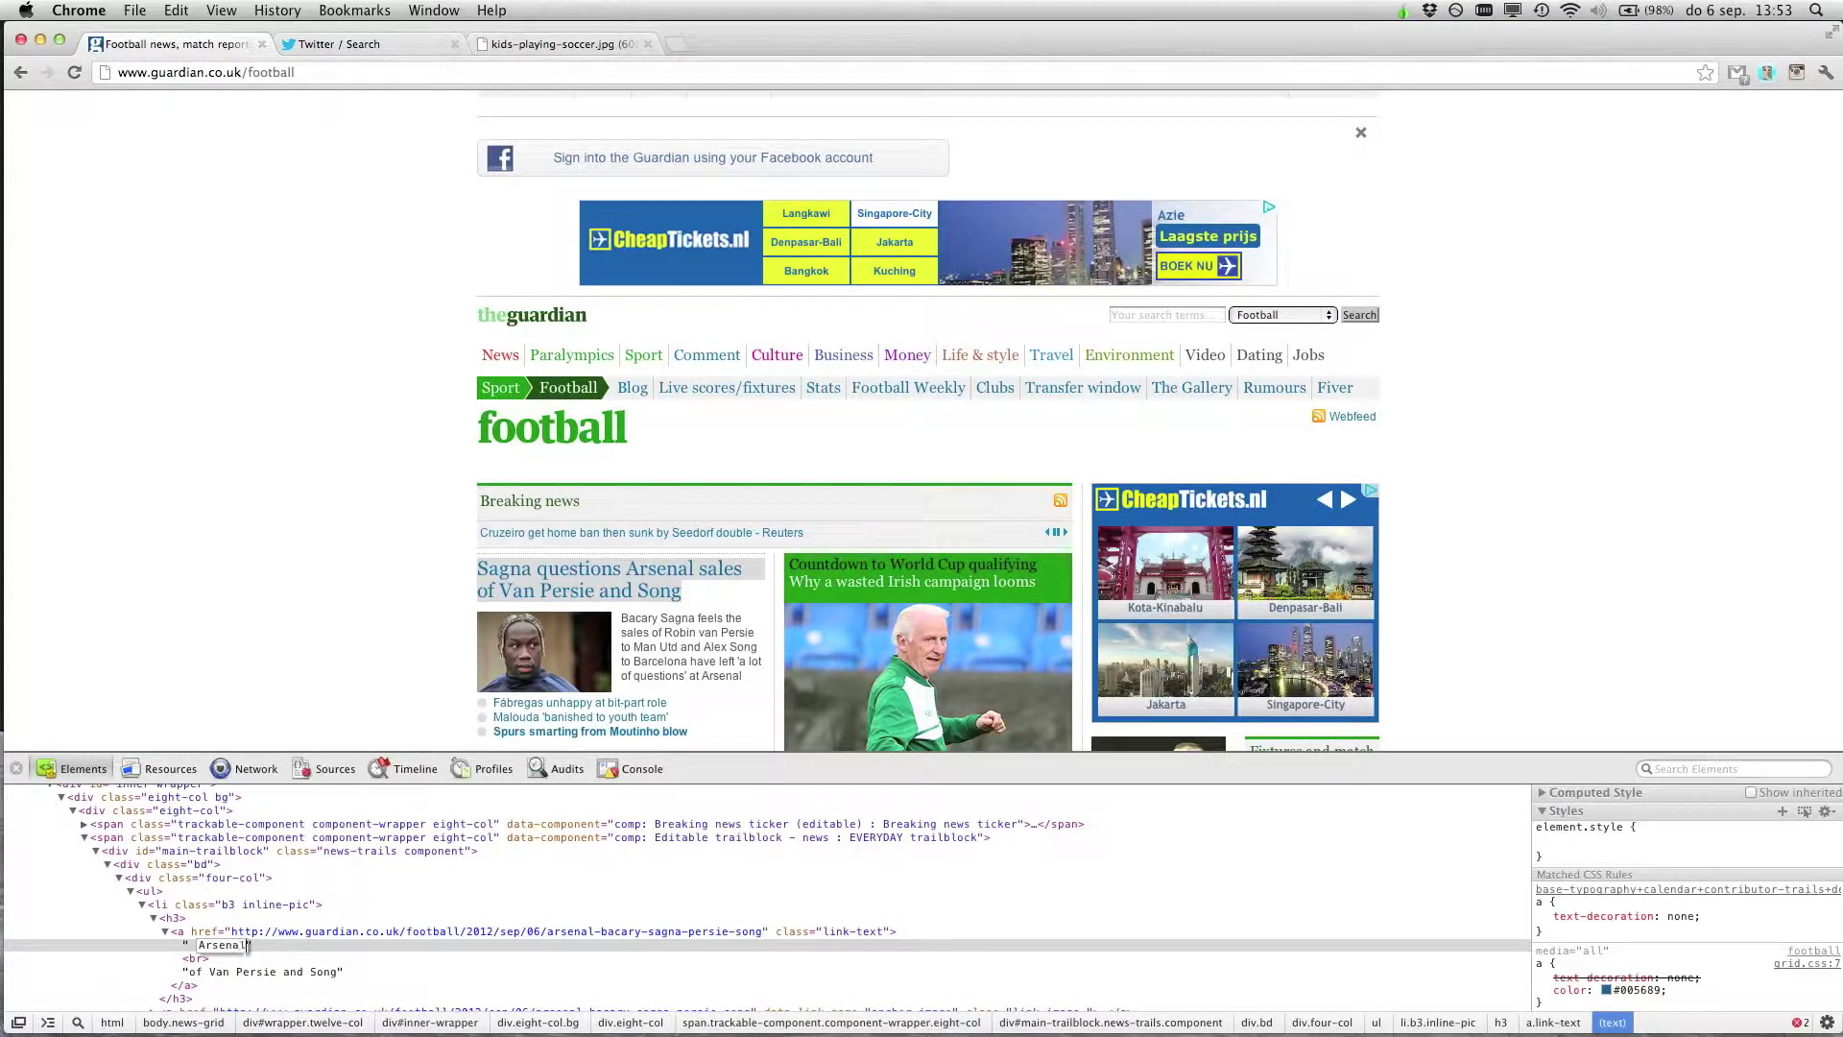
type(" sign")
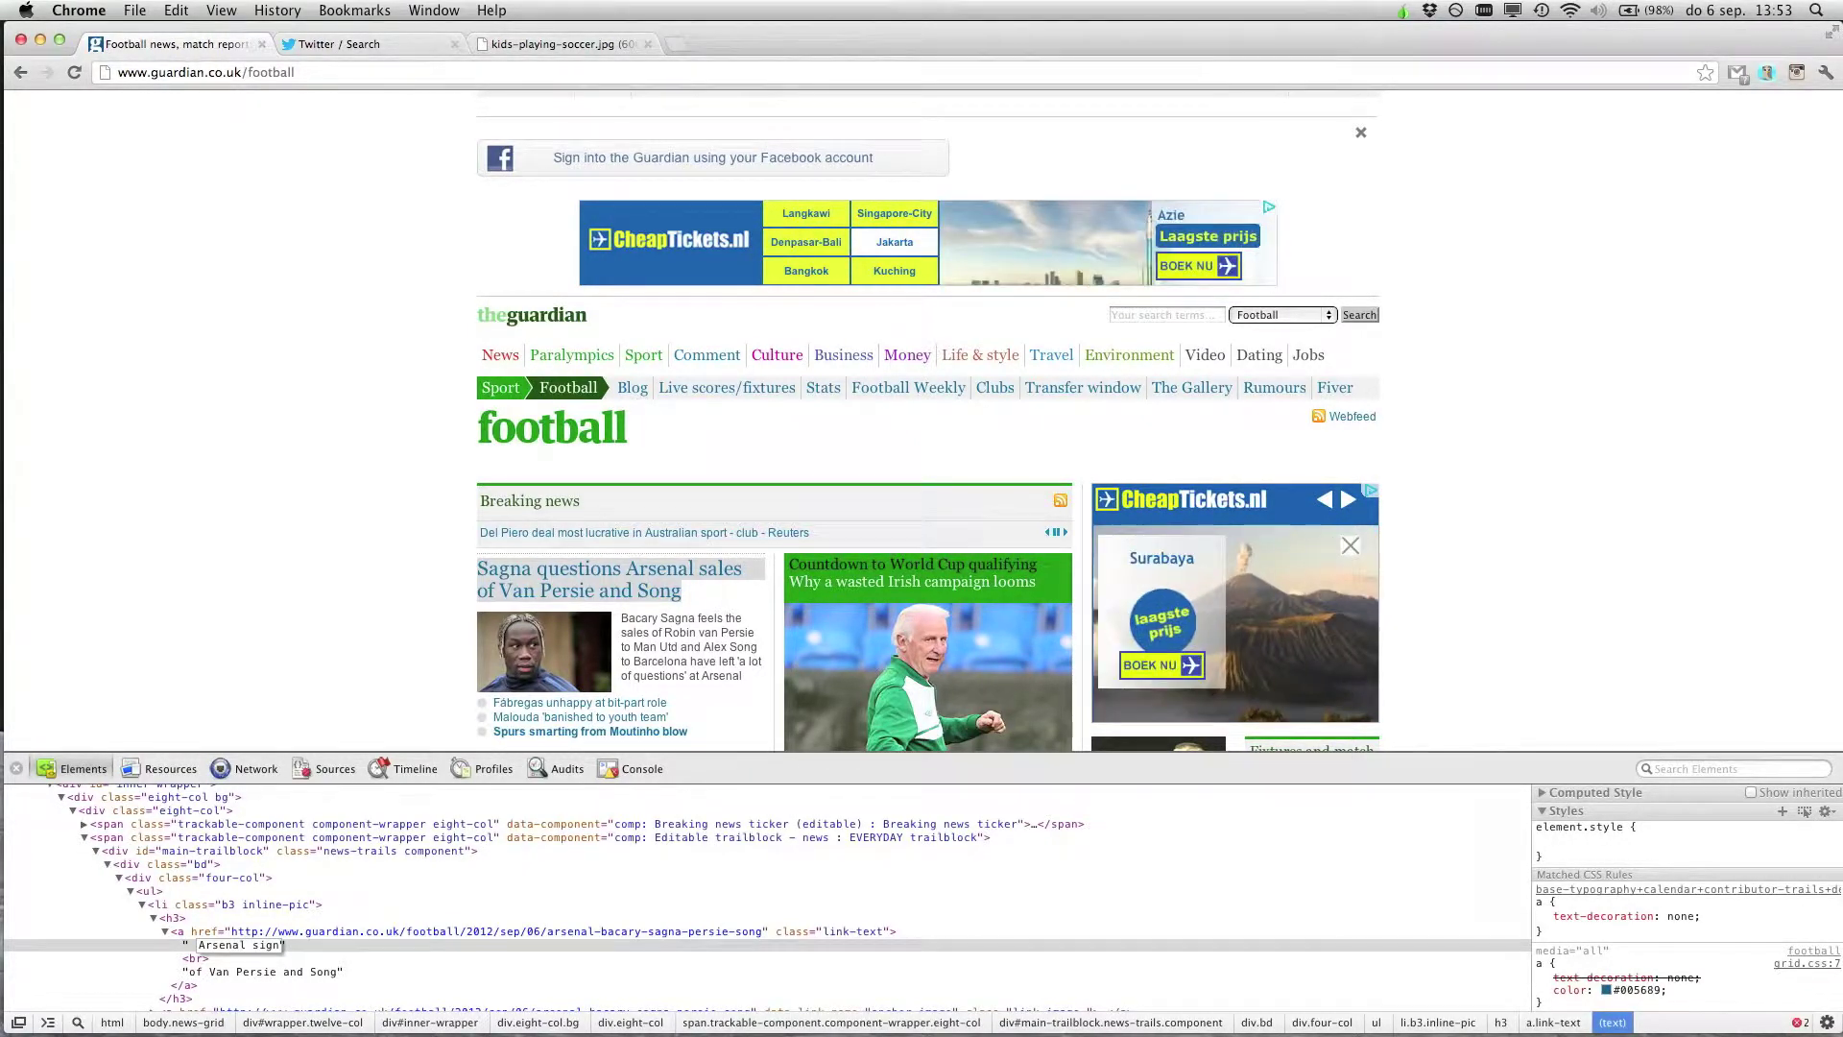
type(" Peter")
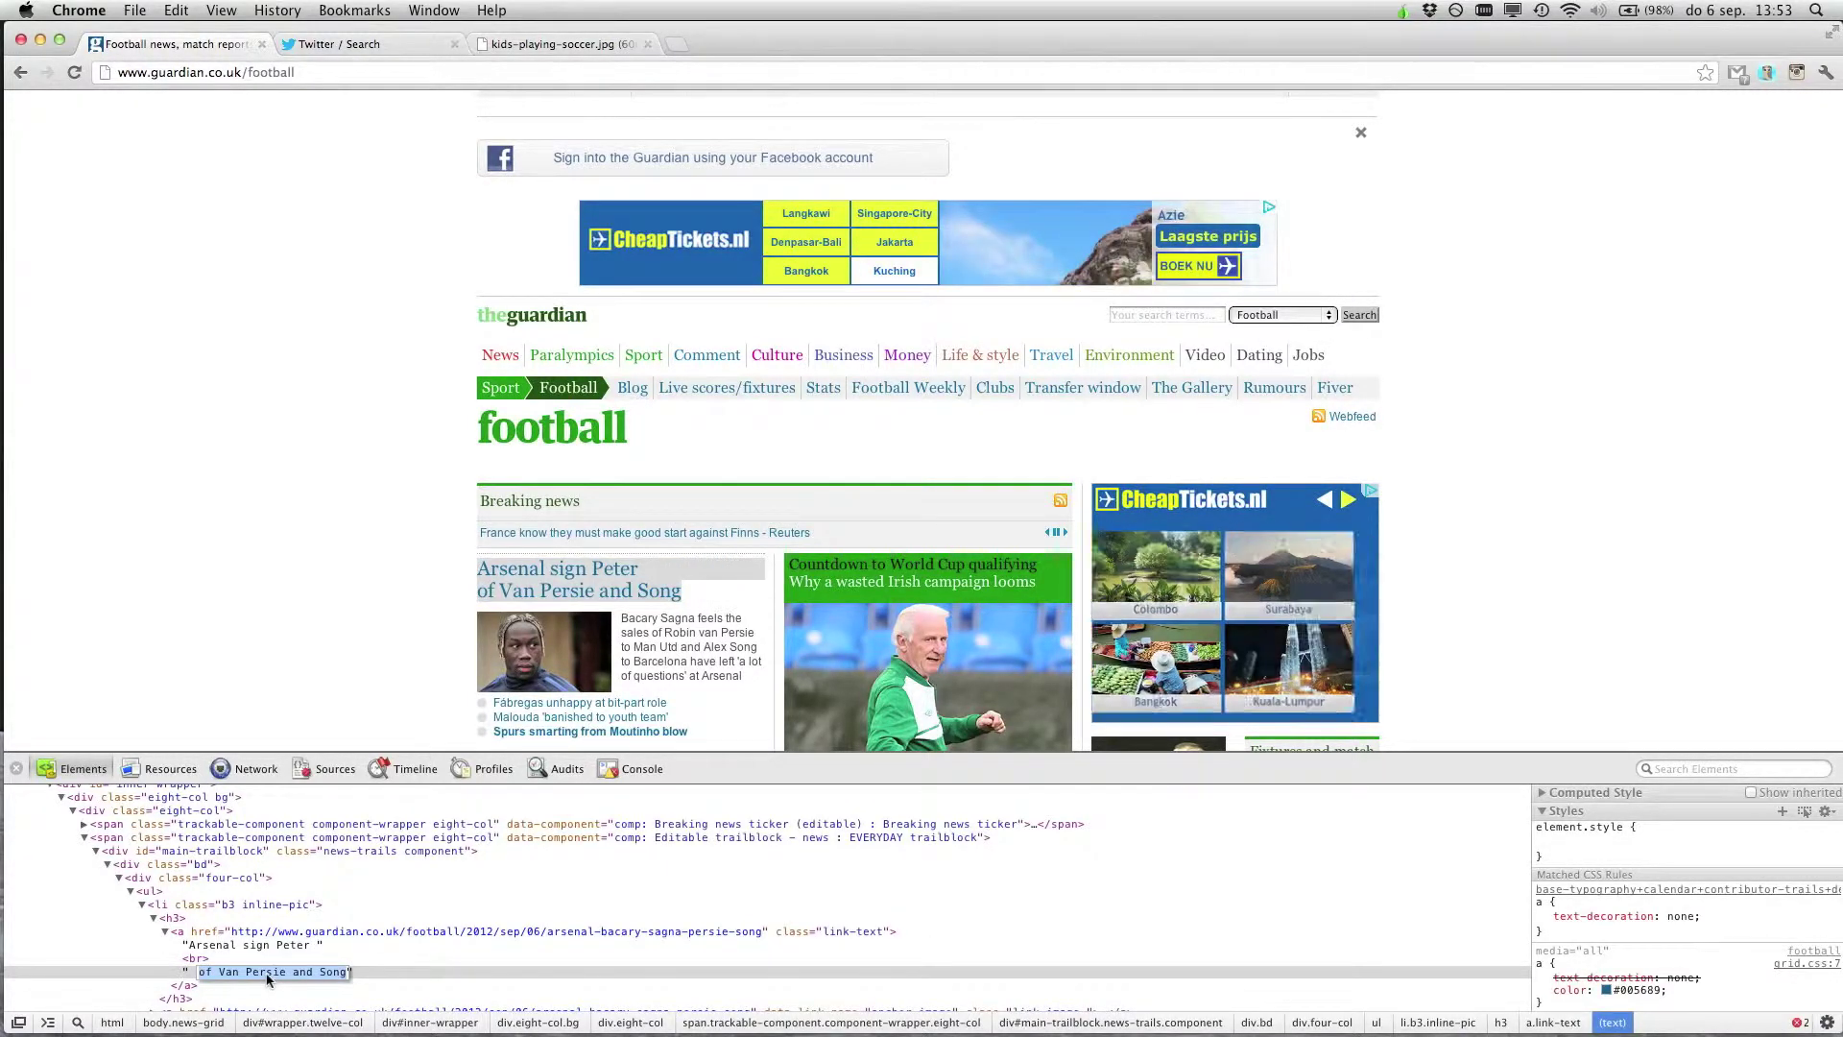
double_click(288, 945)
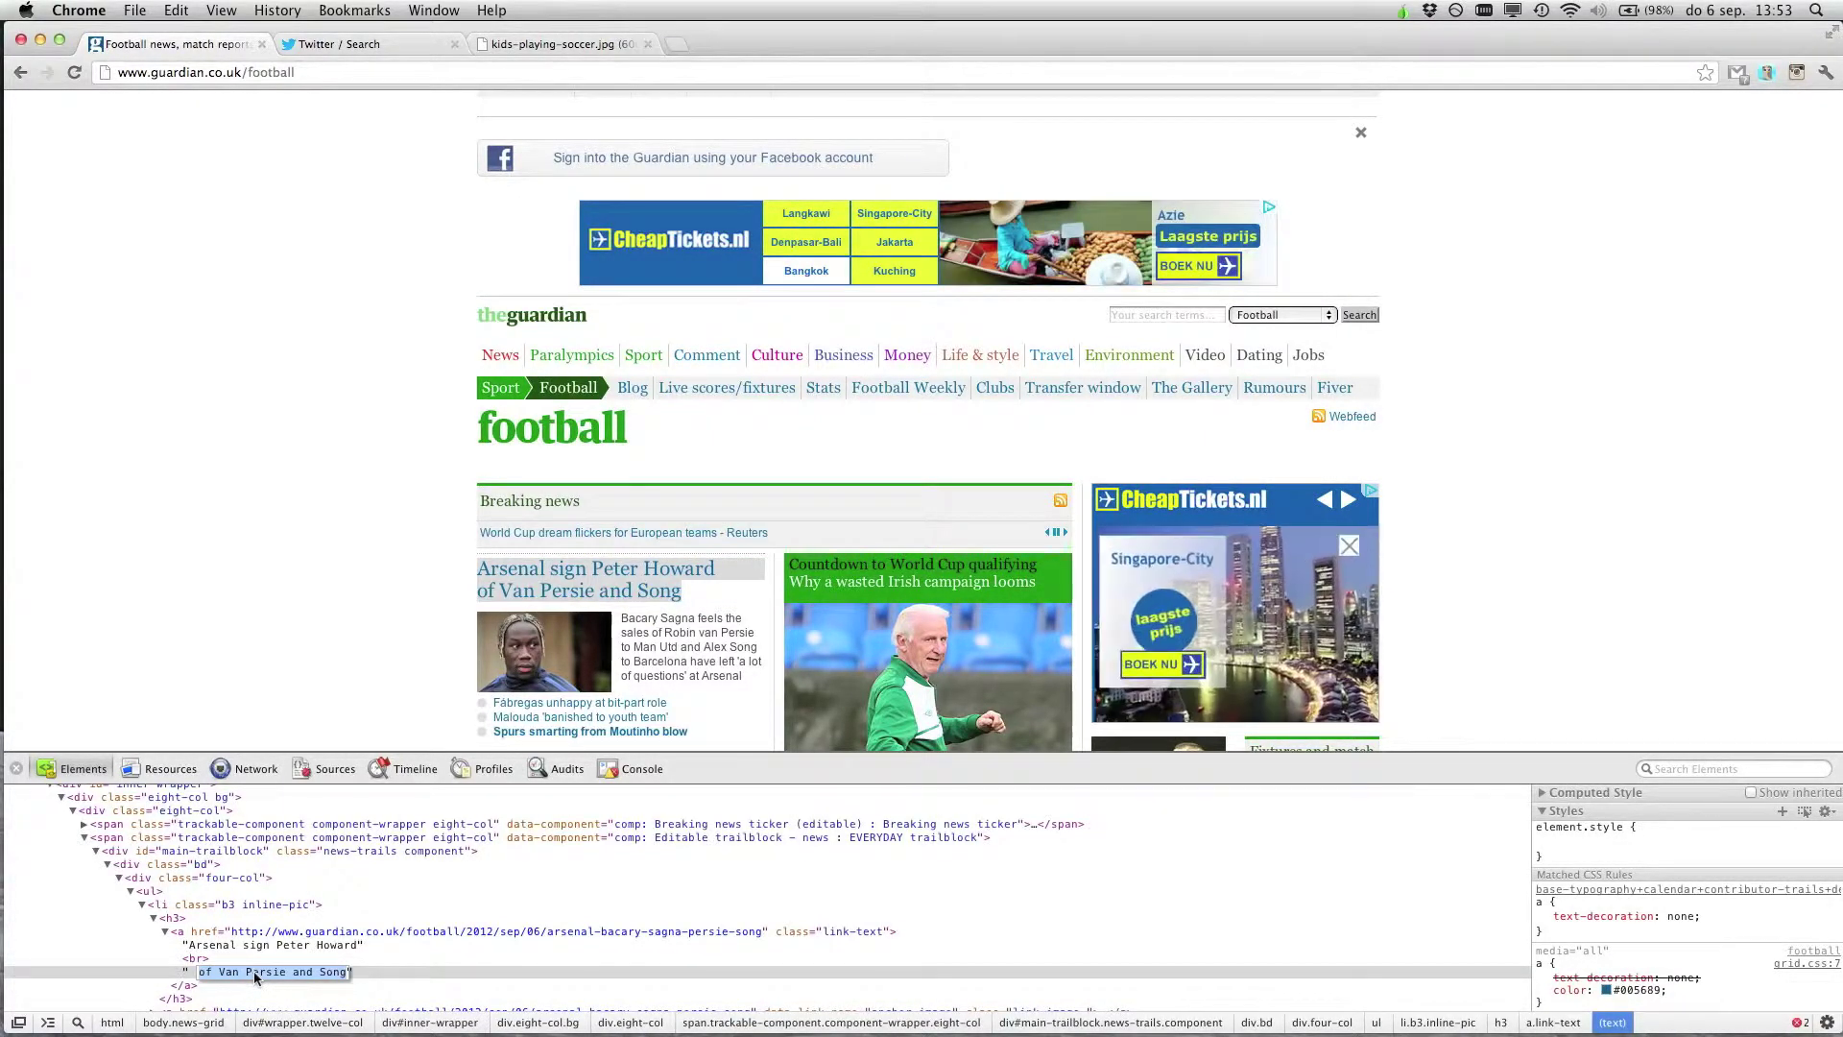
type("from")
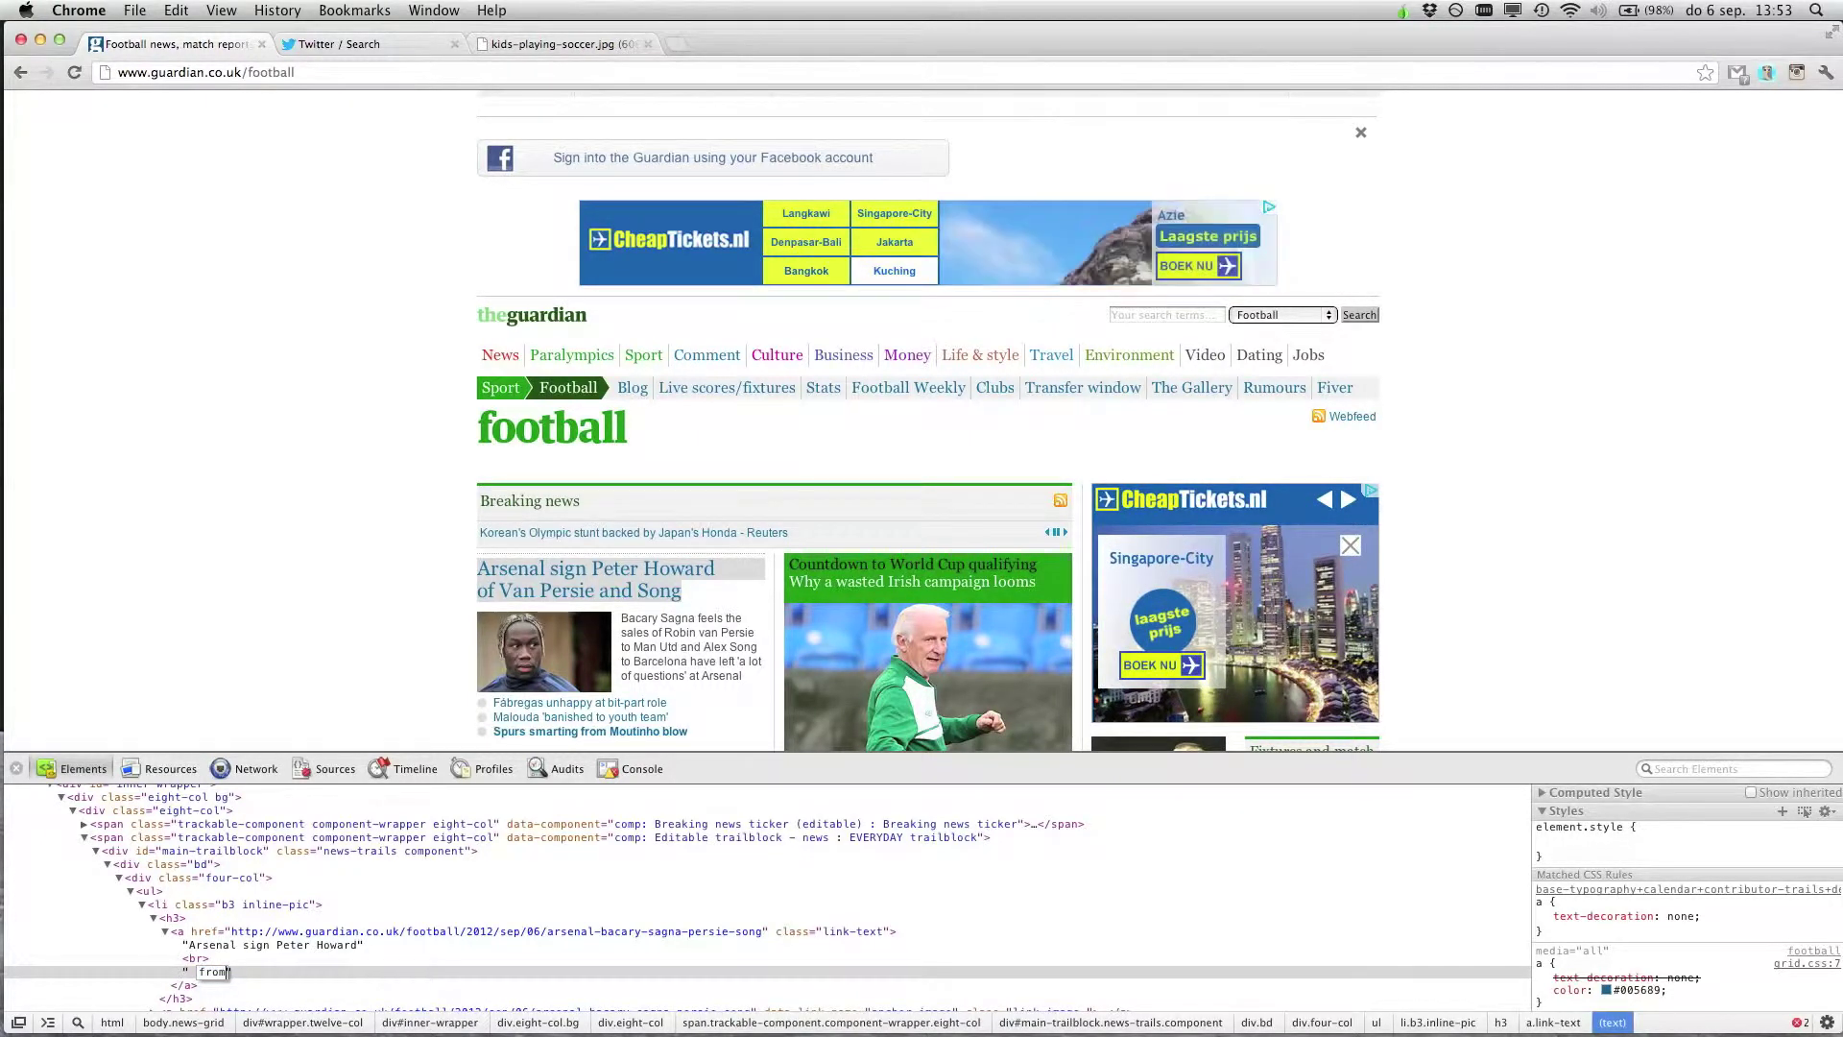
type(" the UK")
key("Return")
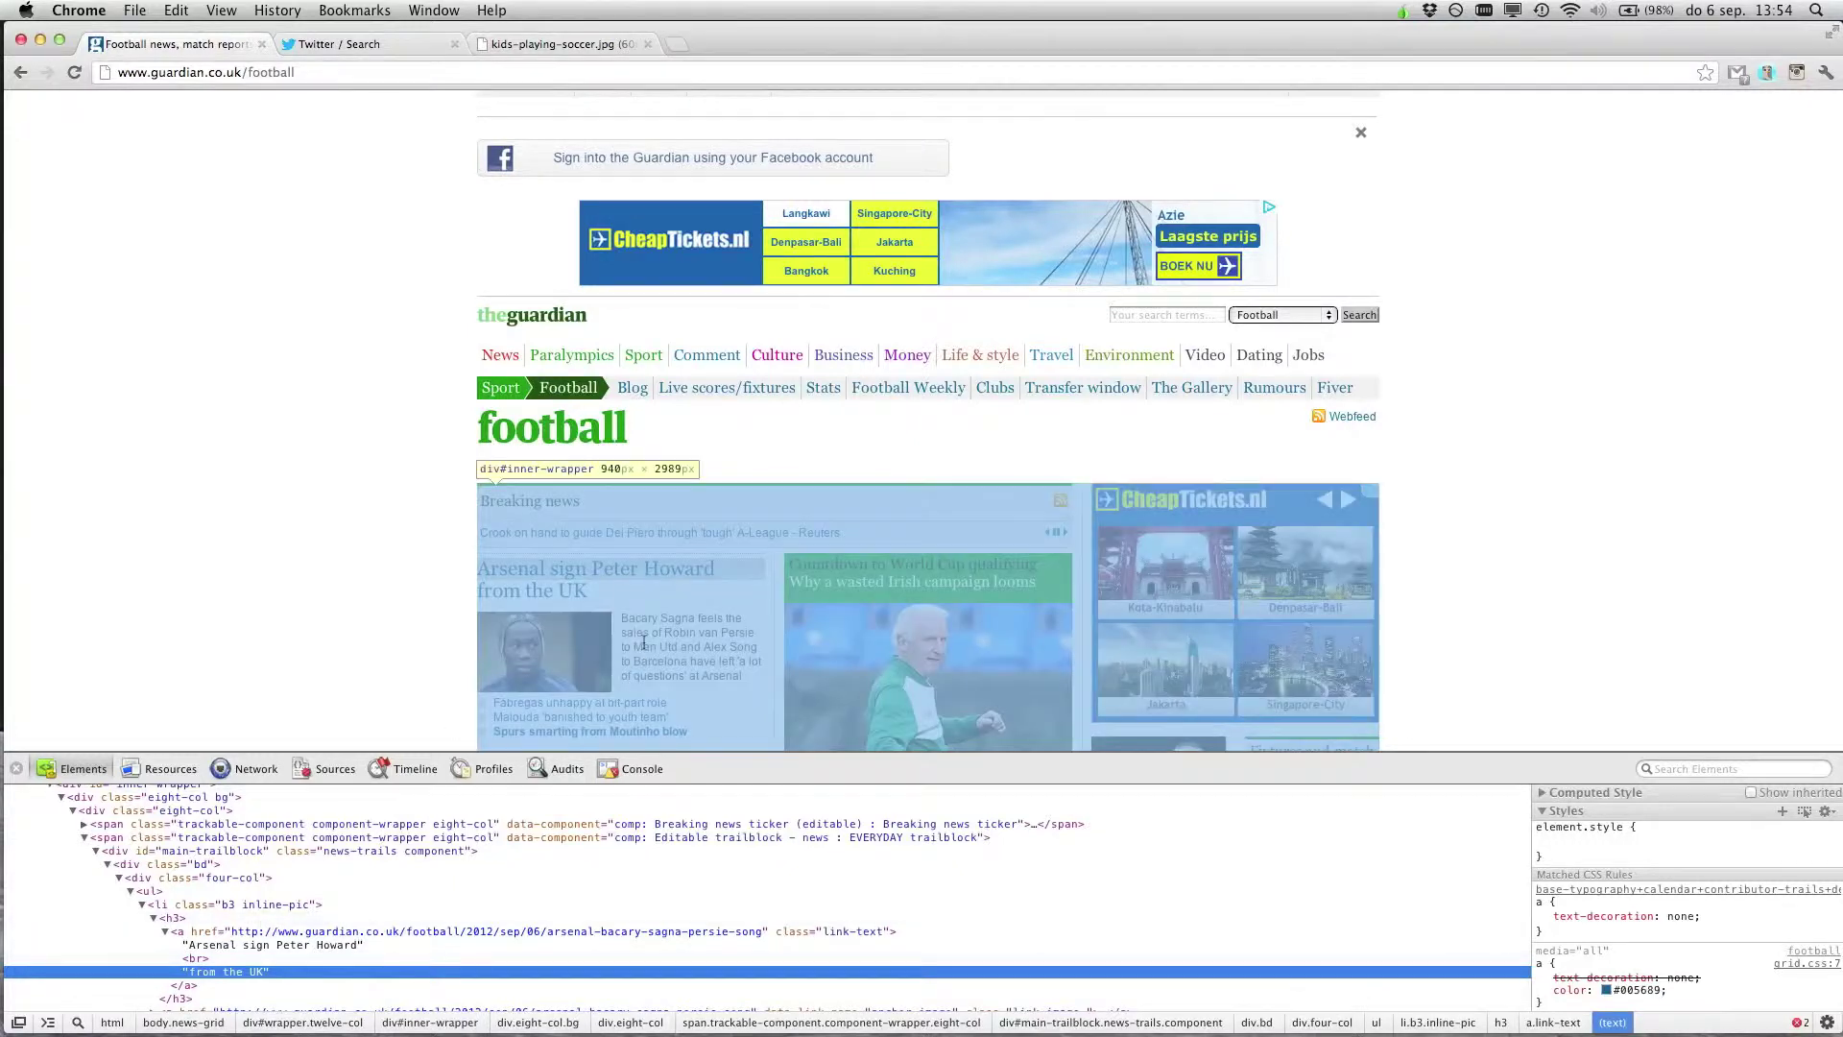
left_click(425, 568)
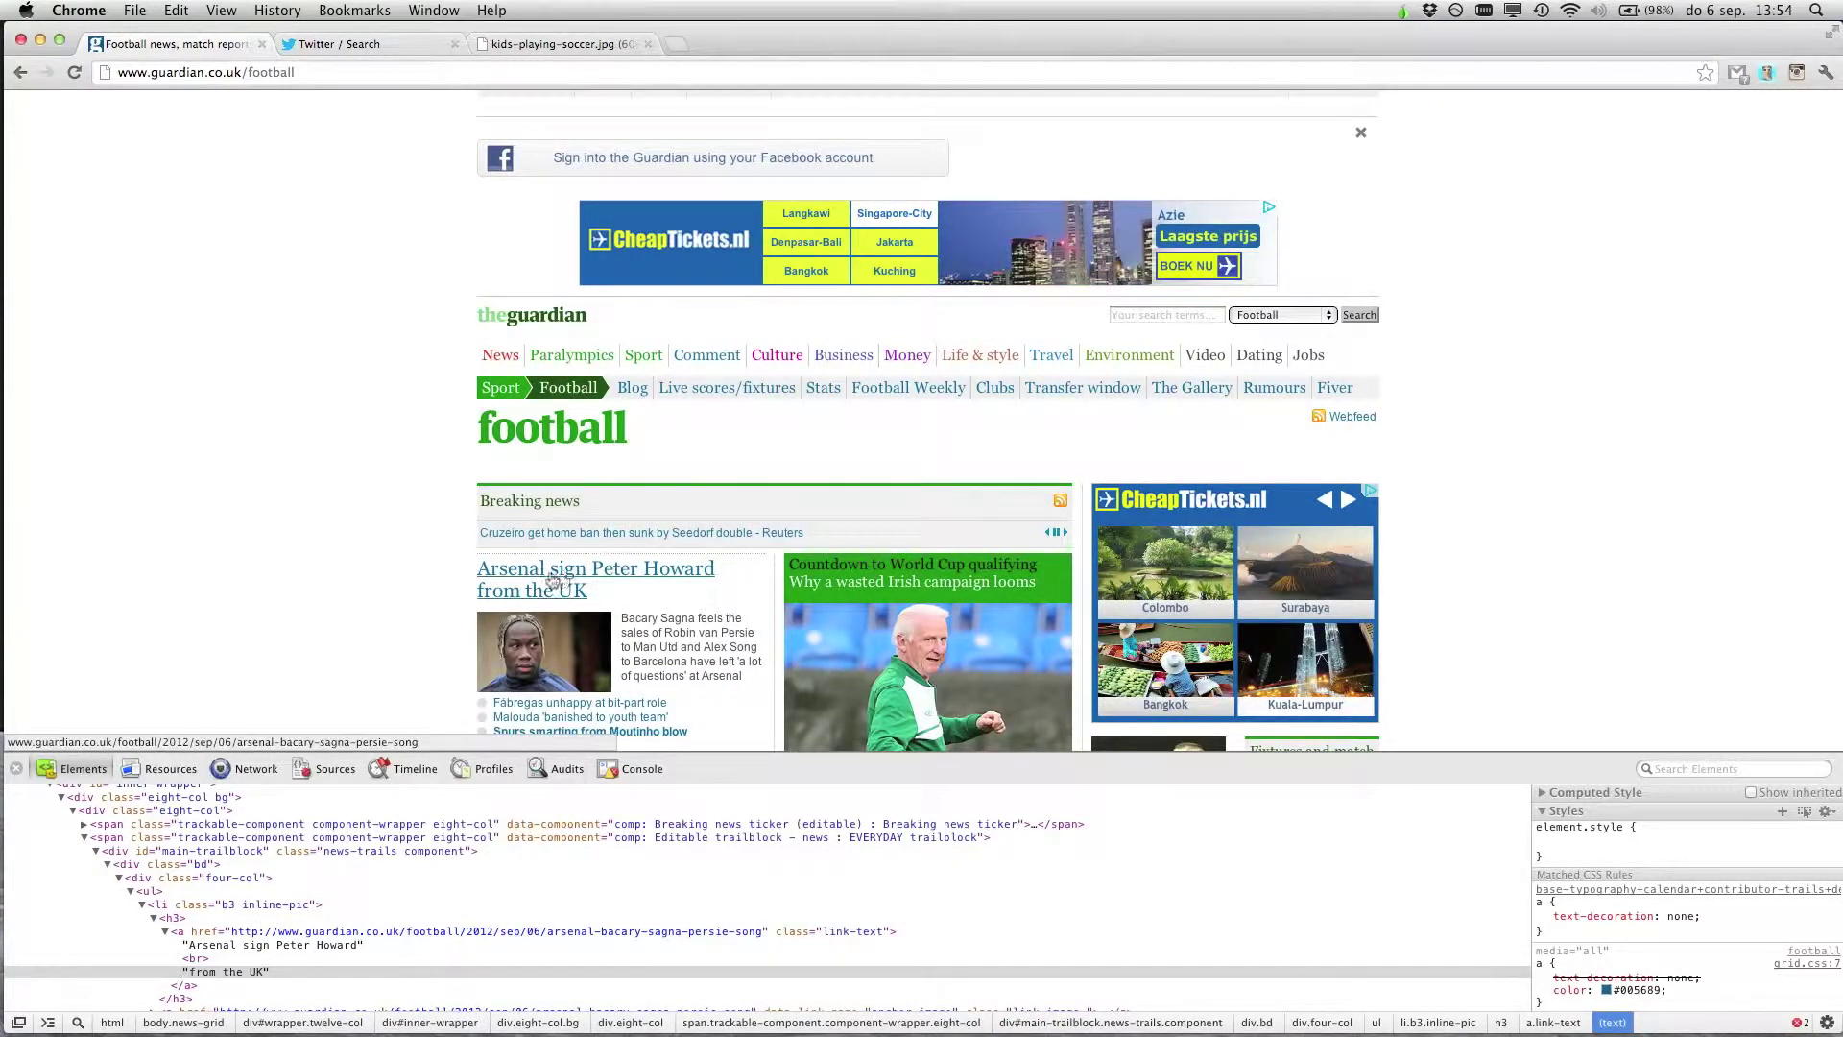
Correct the headline's first line so 'sign' becomes 'signs'
left_click(269, 946)
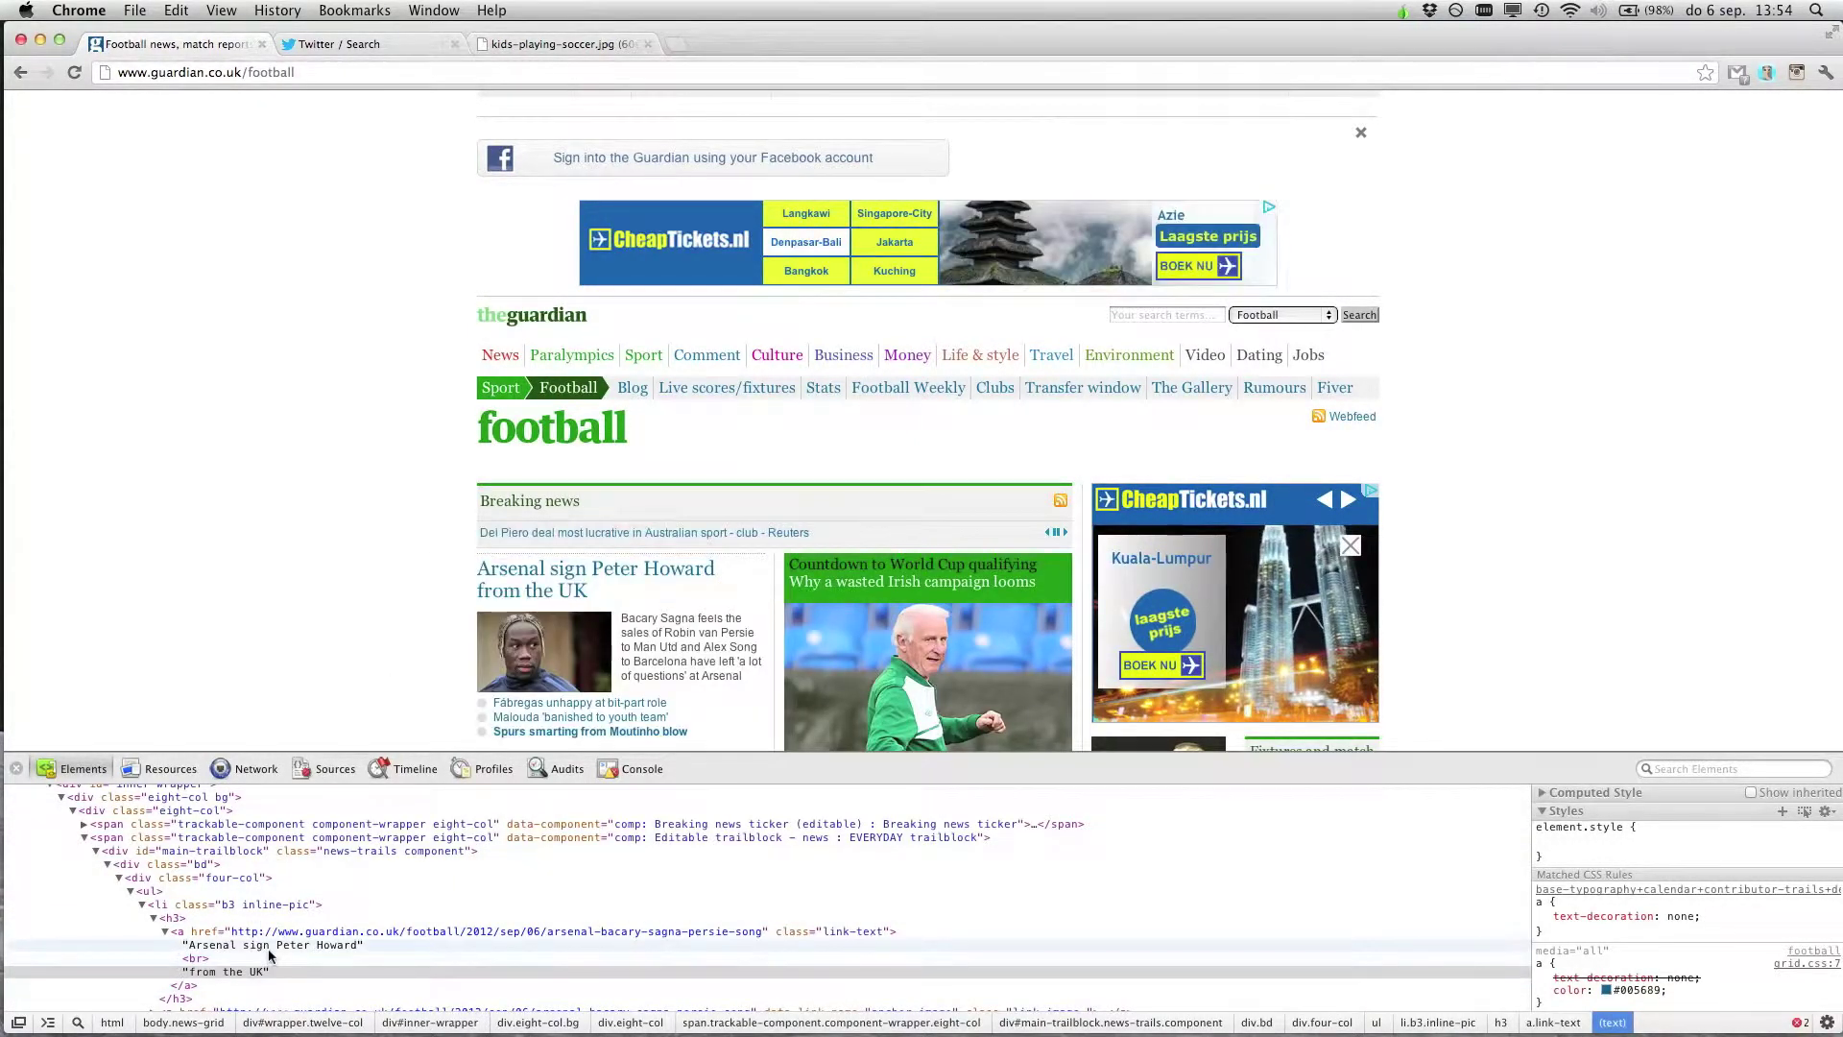
double_click(268, 945)
type("s")
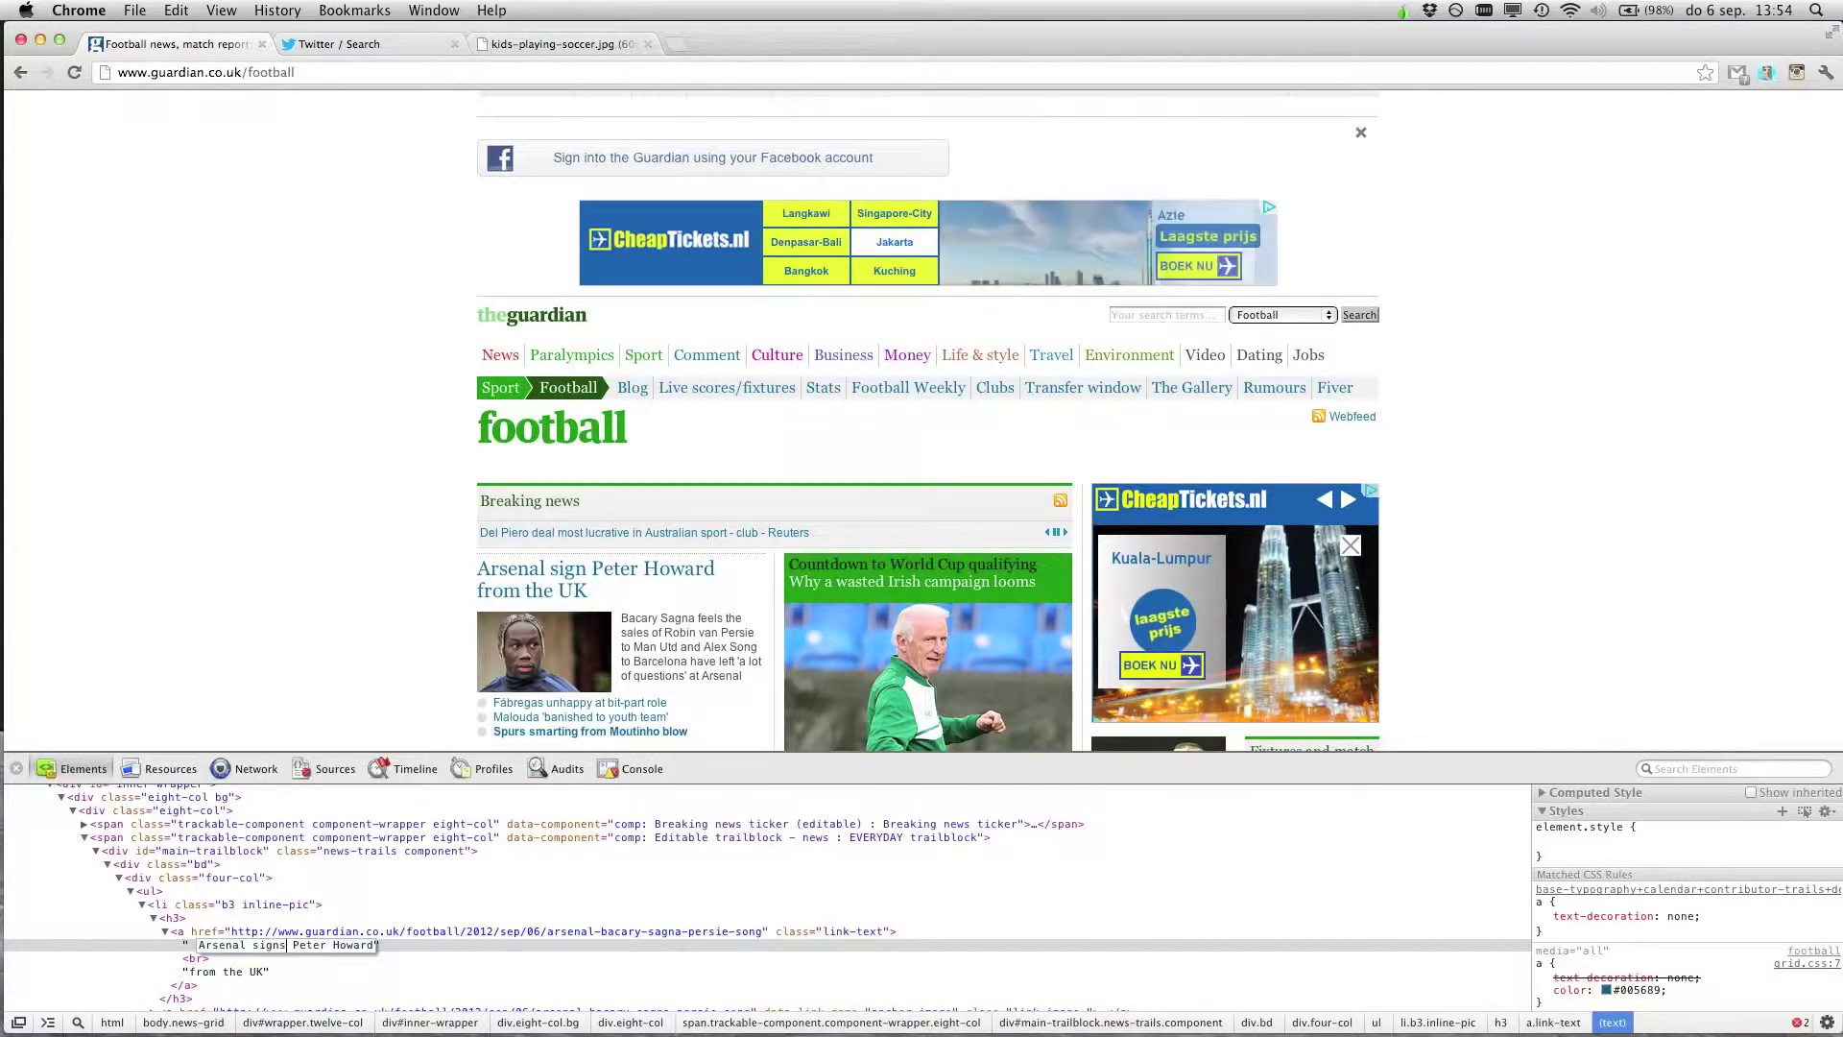
key("Return")
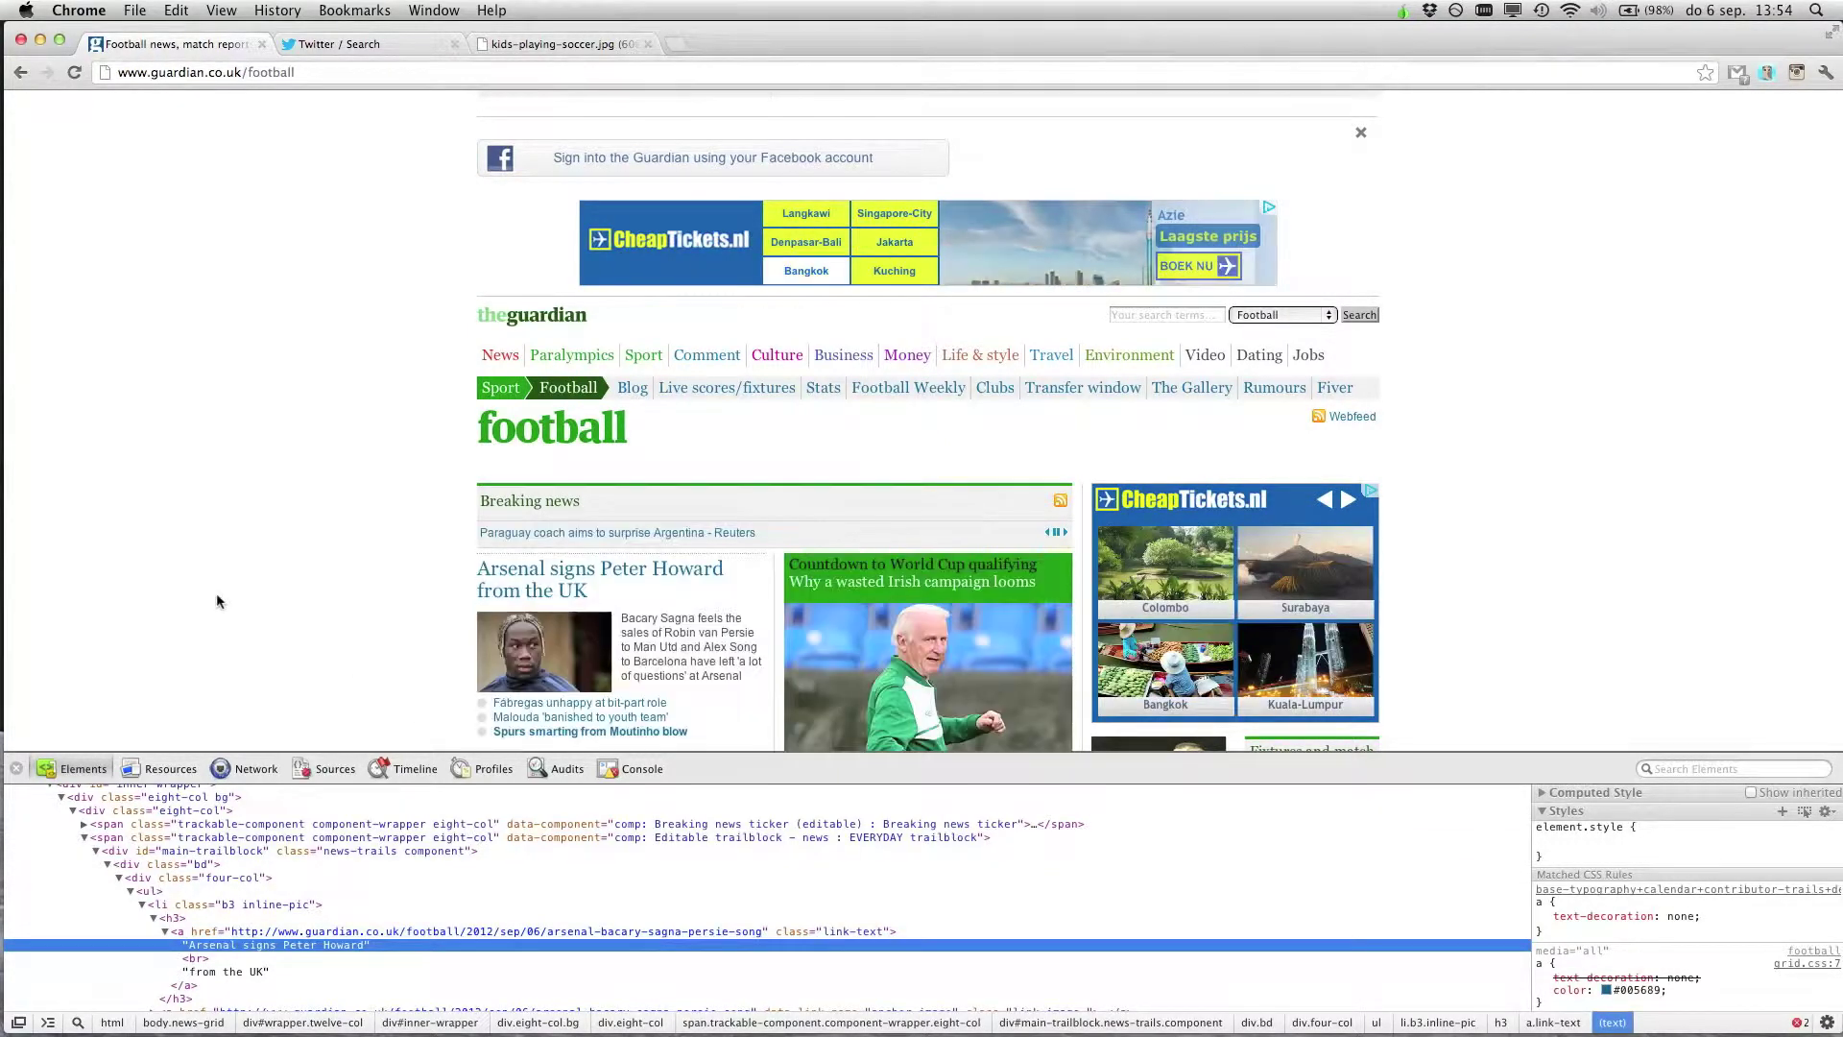
scroll(394, 661, "down", 1)
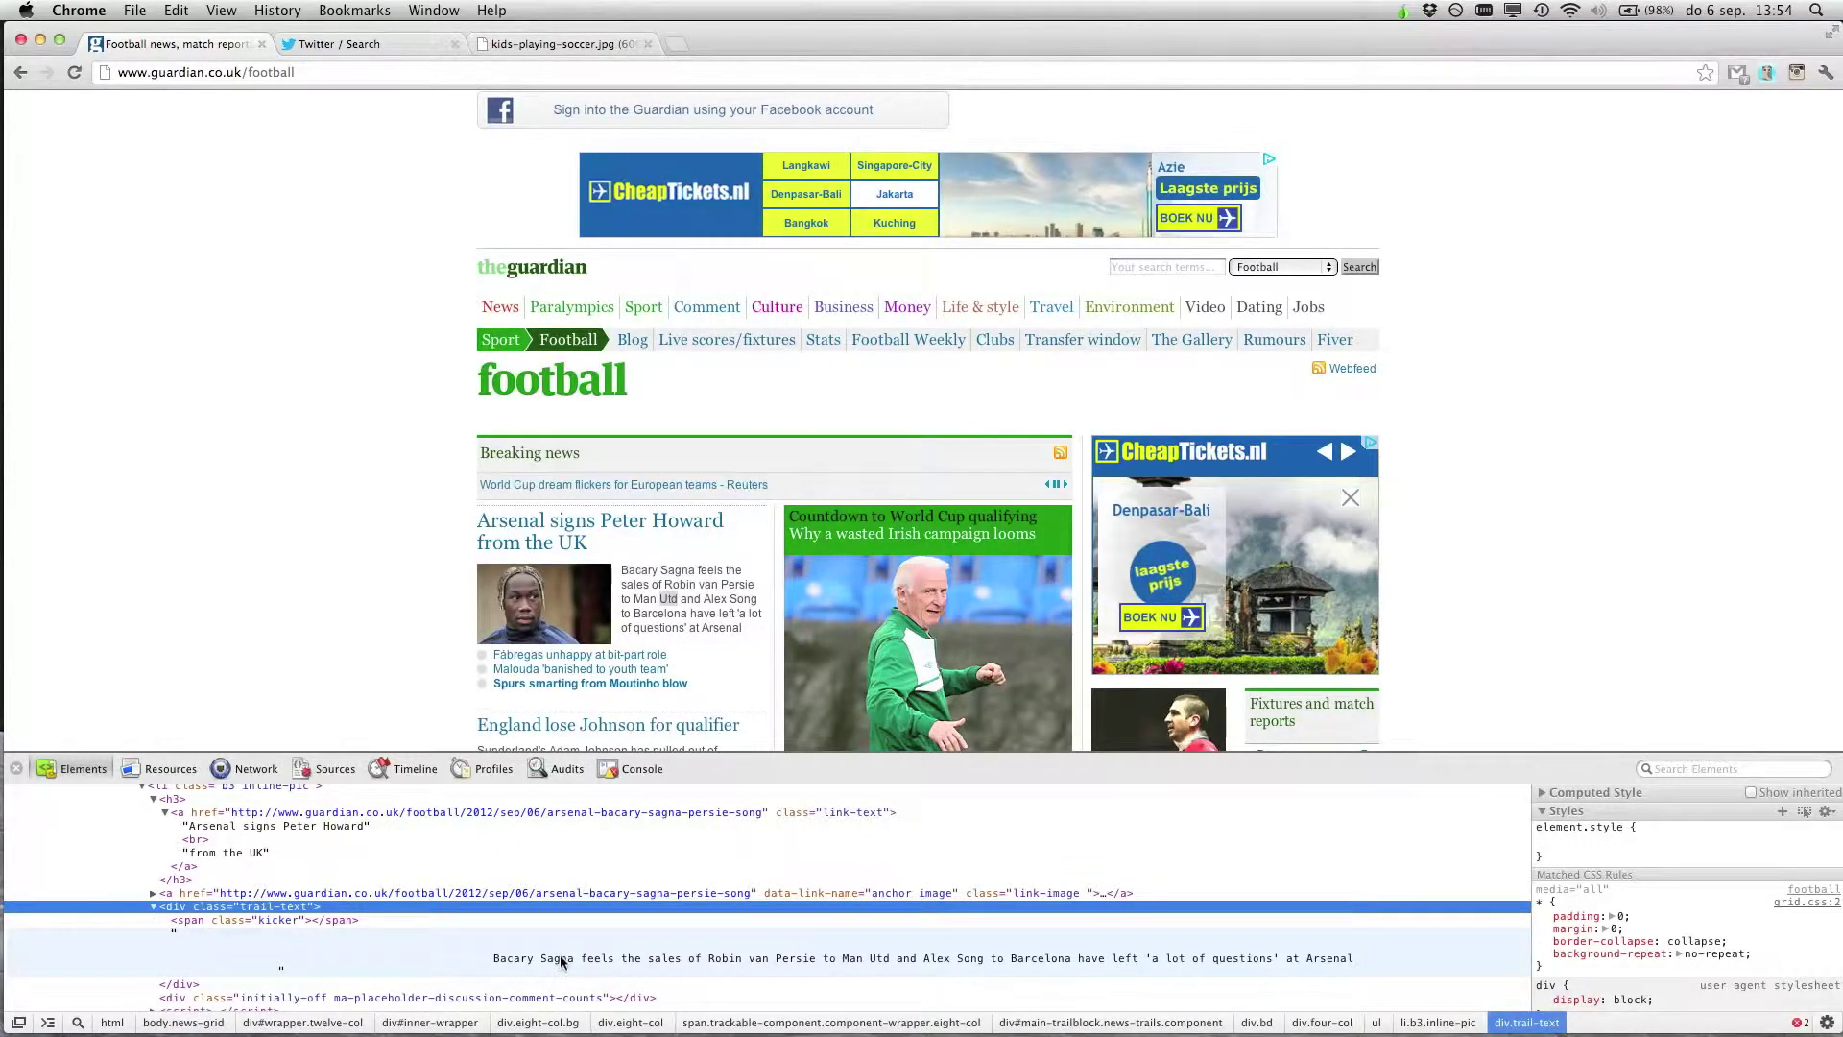
Replace the lead story's trail text with 'Nobody expected this, but it did happen, somehow.'
double_click(561, 961)
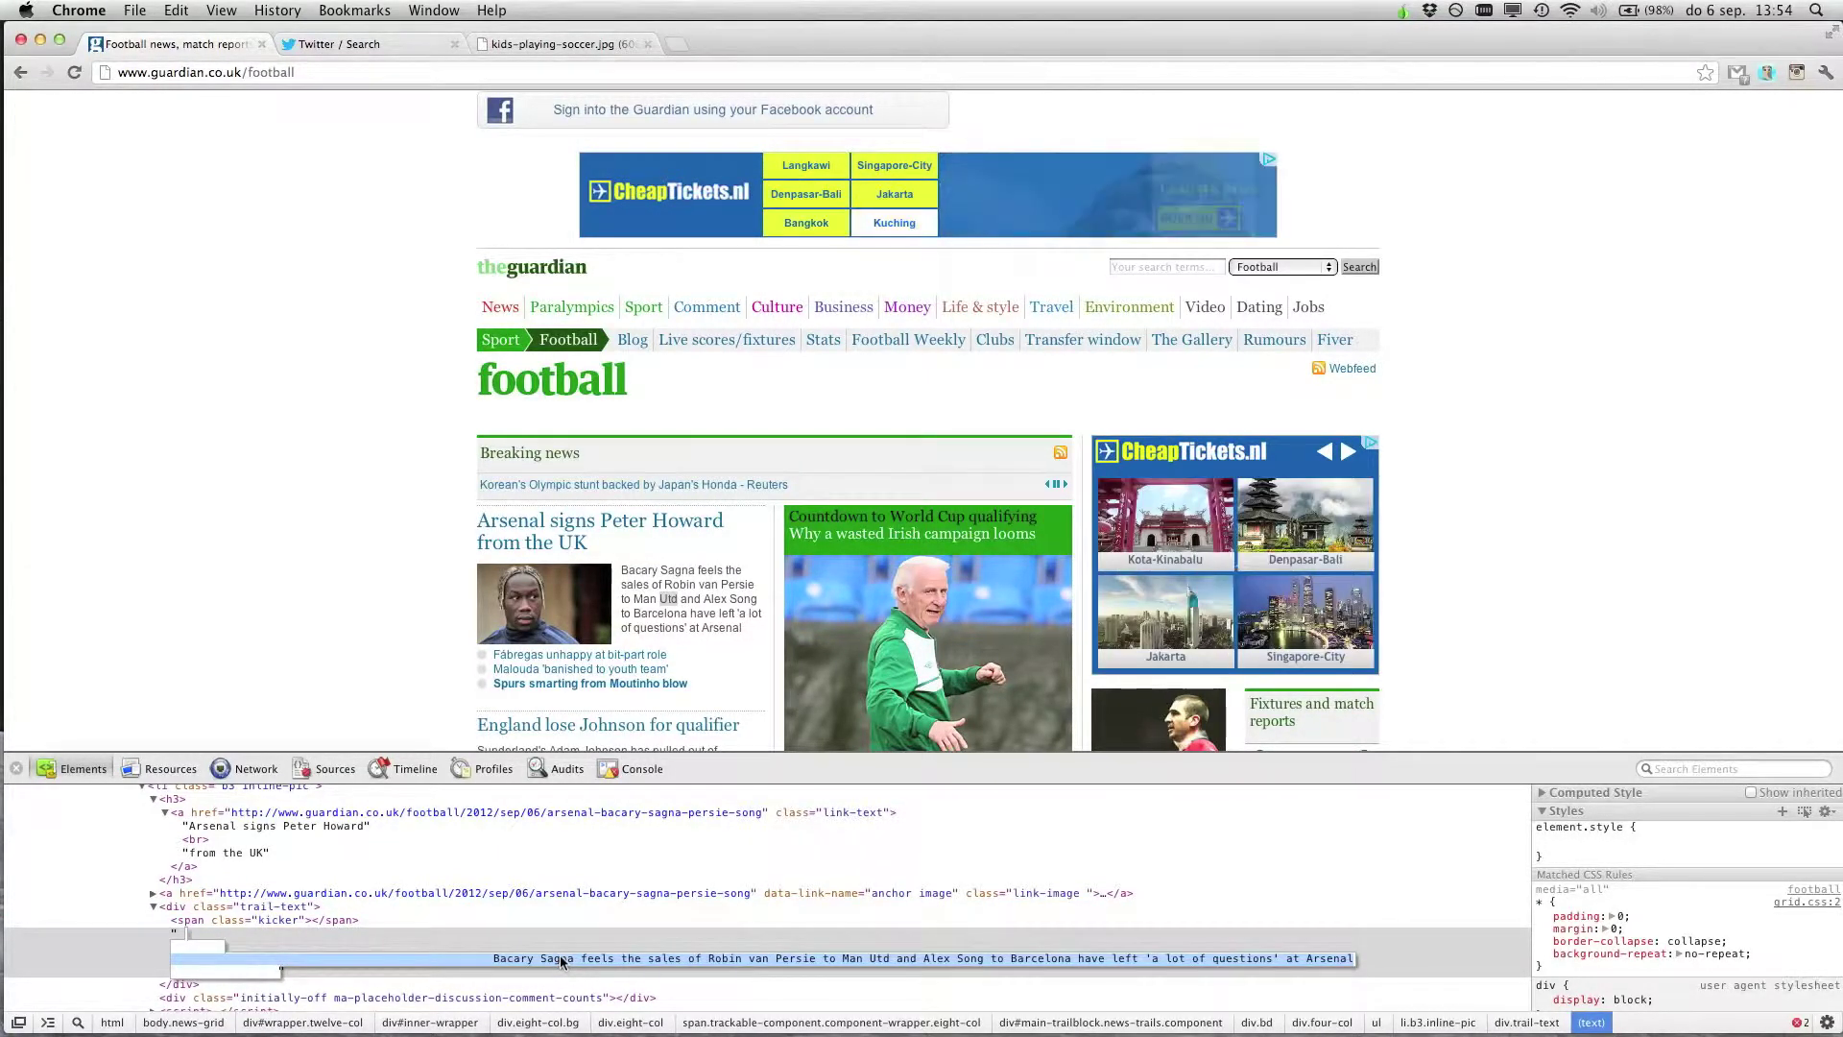
type("Nobody")
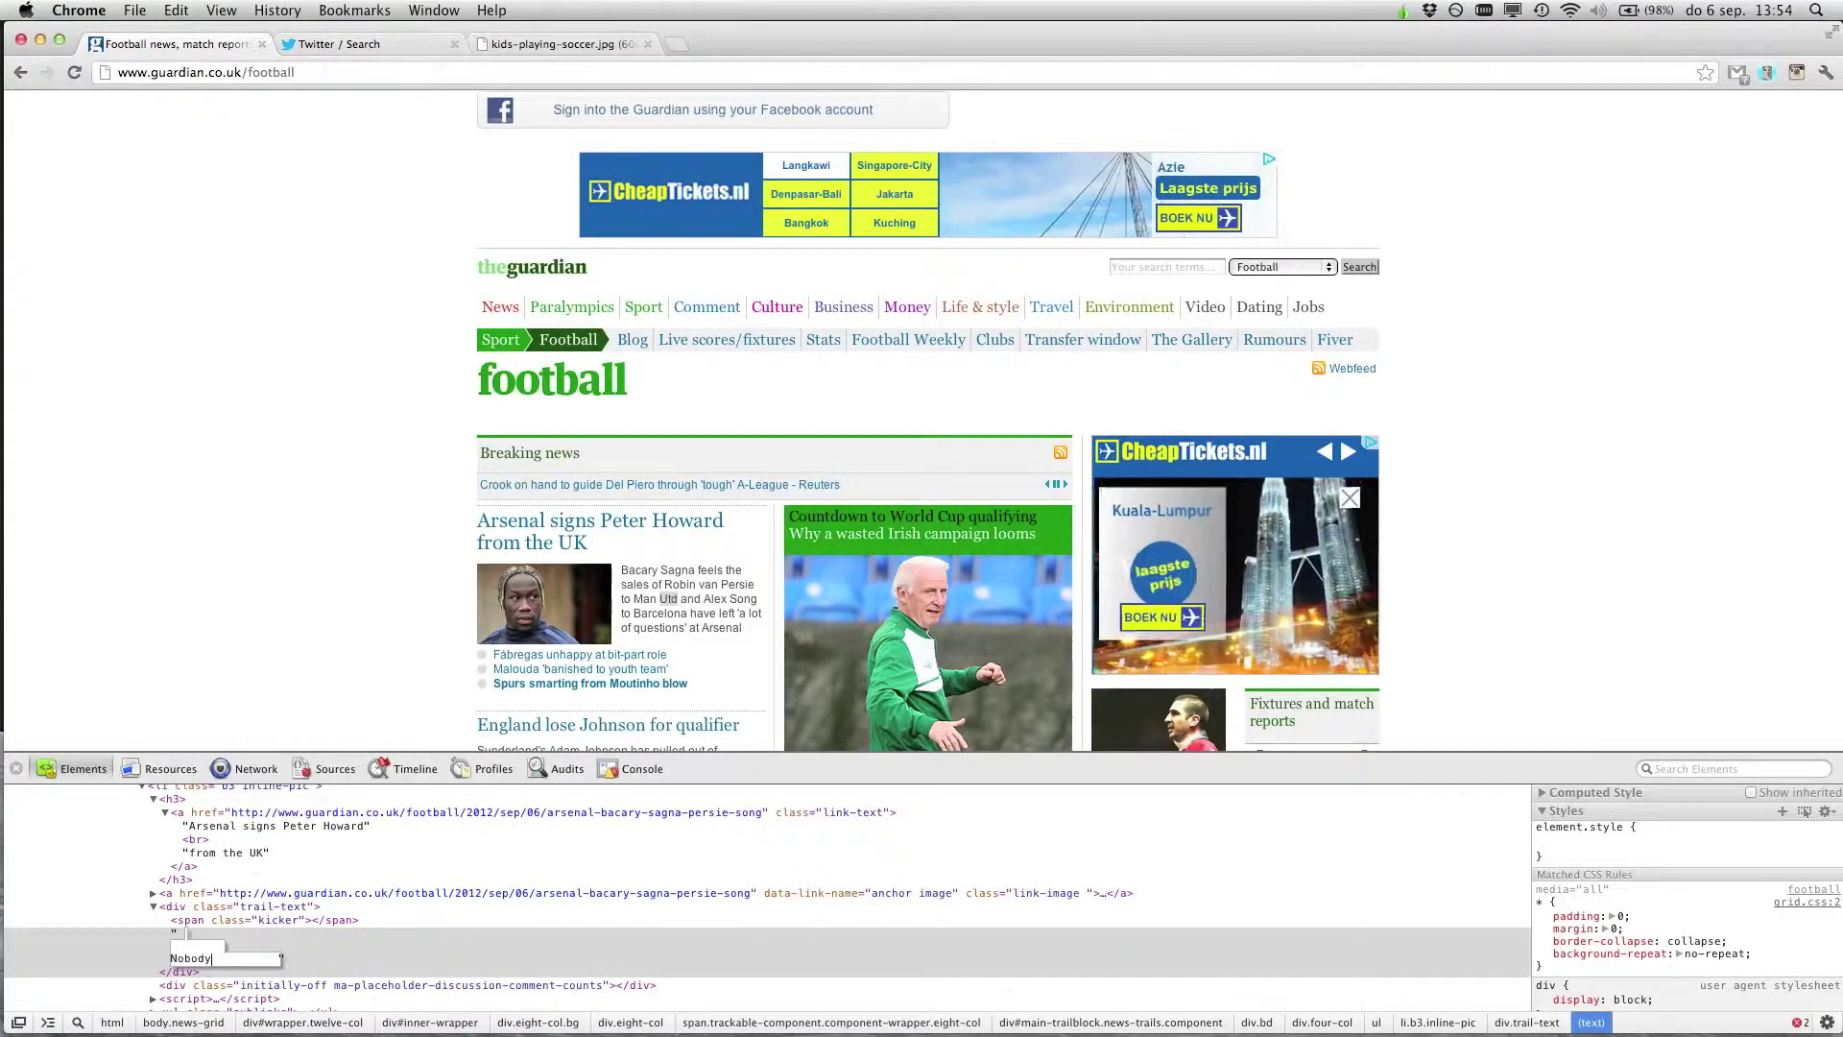
type(" expecte")
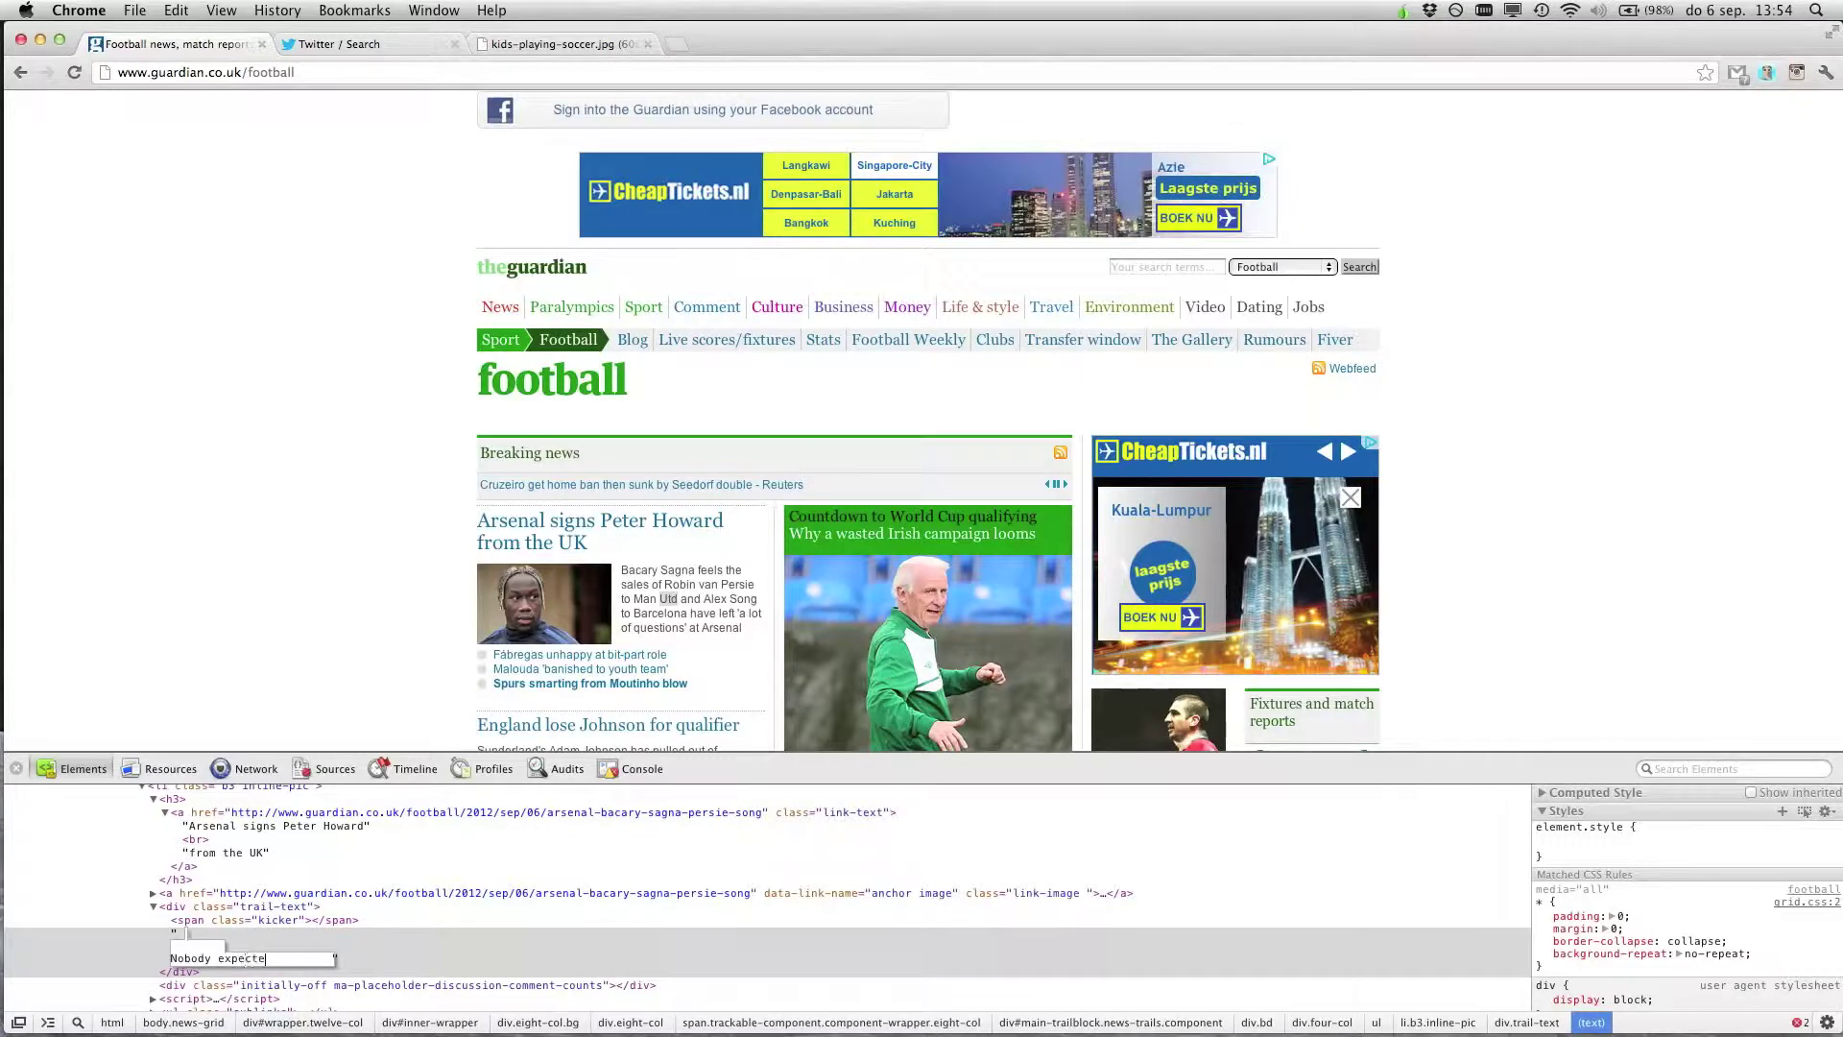
type("d this, but is")
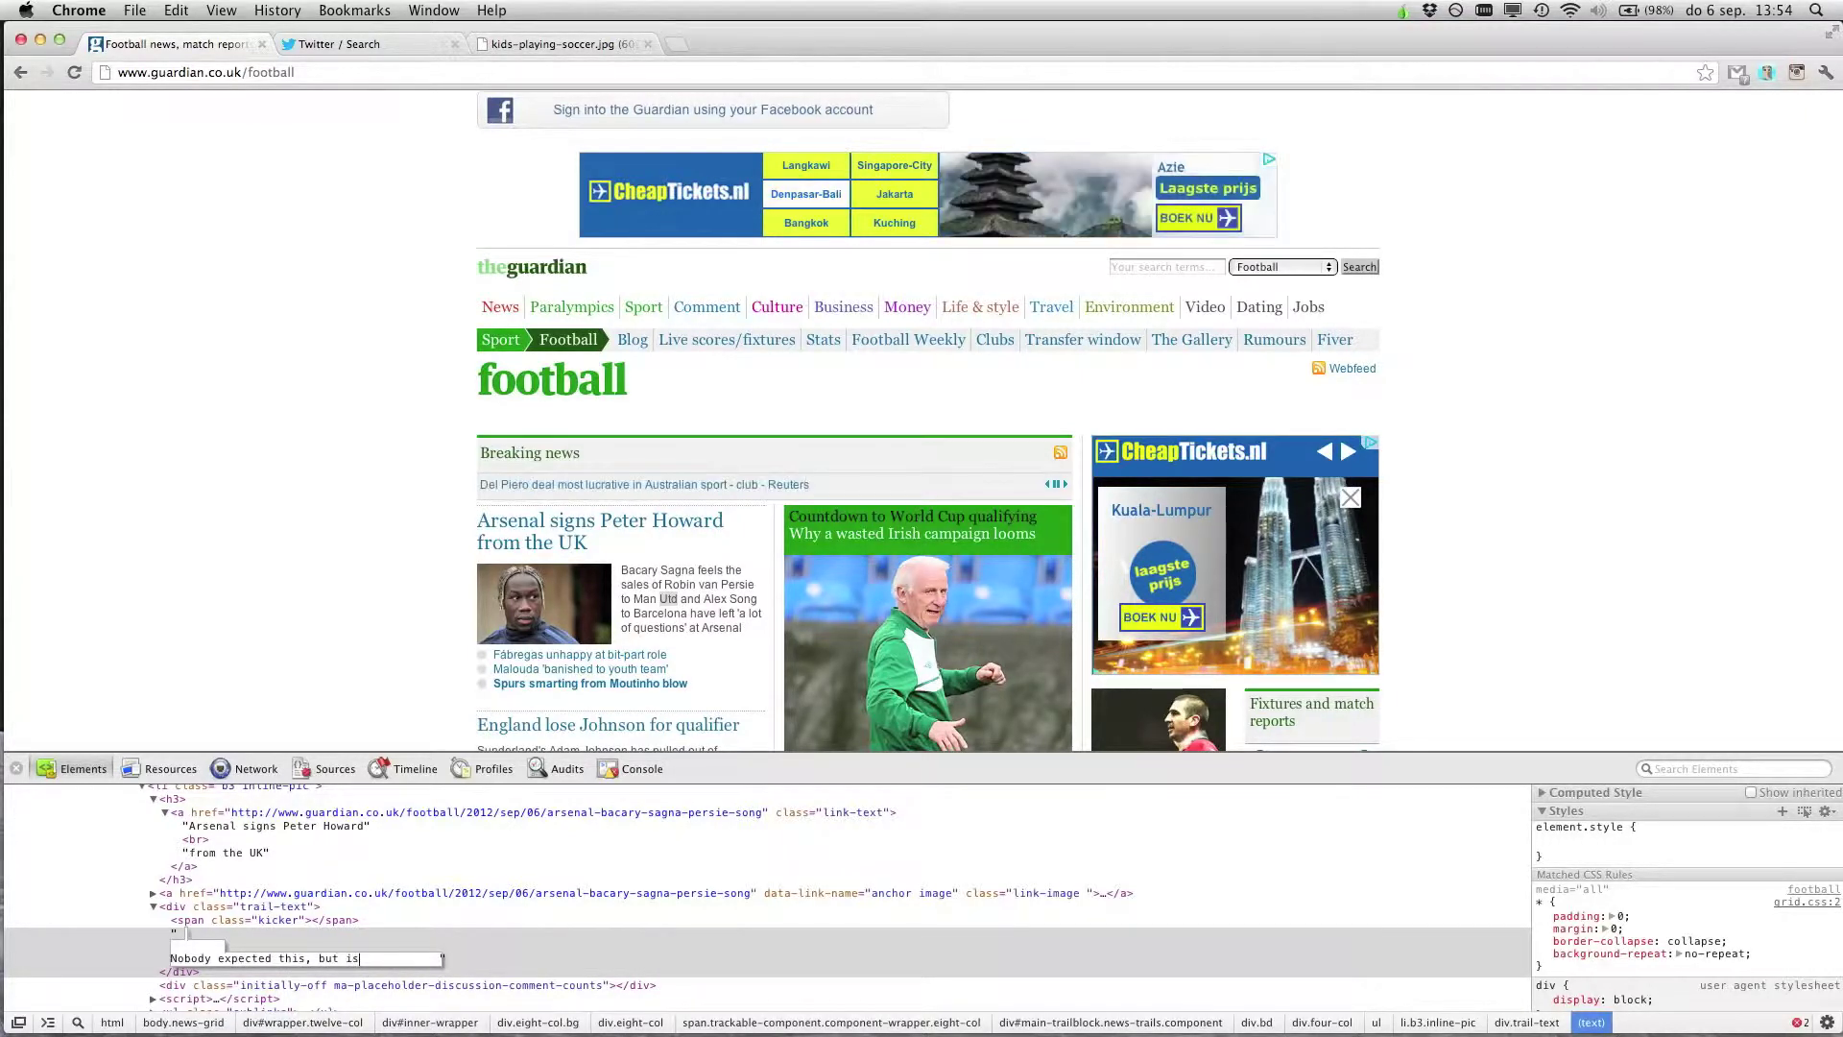
key("BackSpace")
type("t did hap")
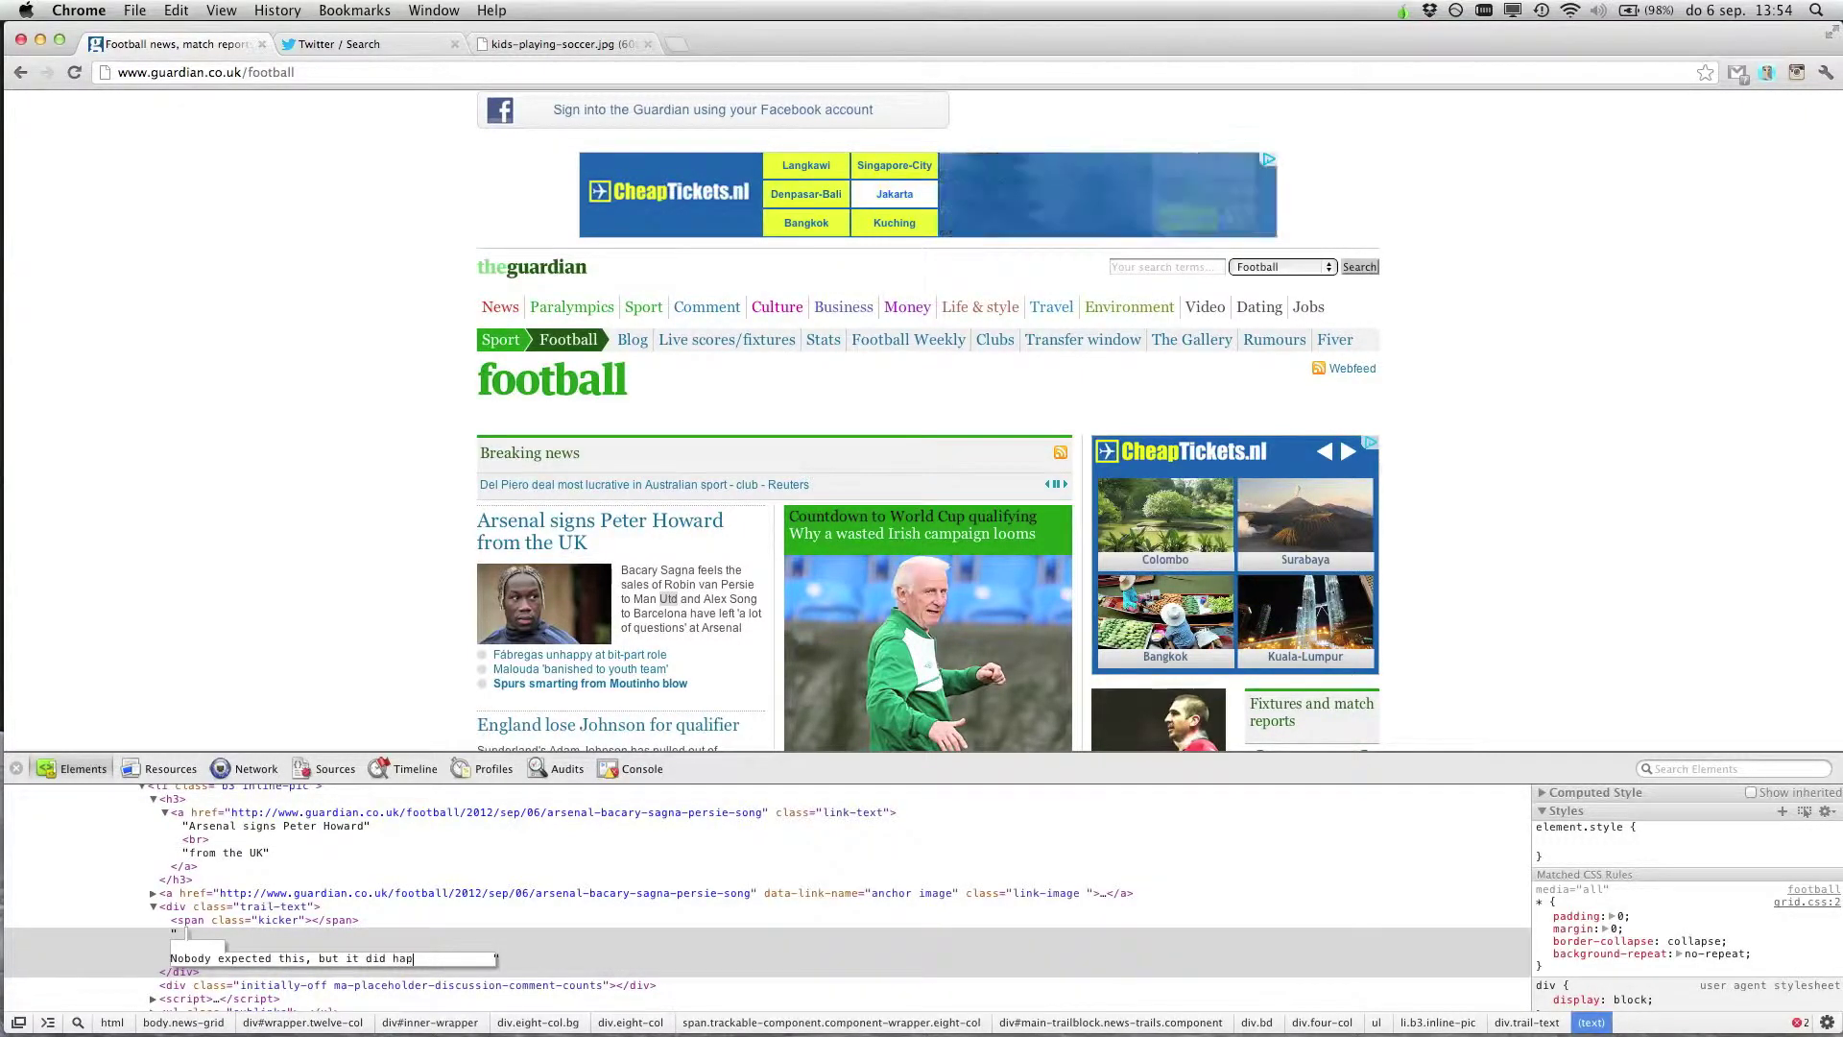
type("pen, so")
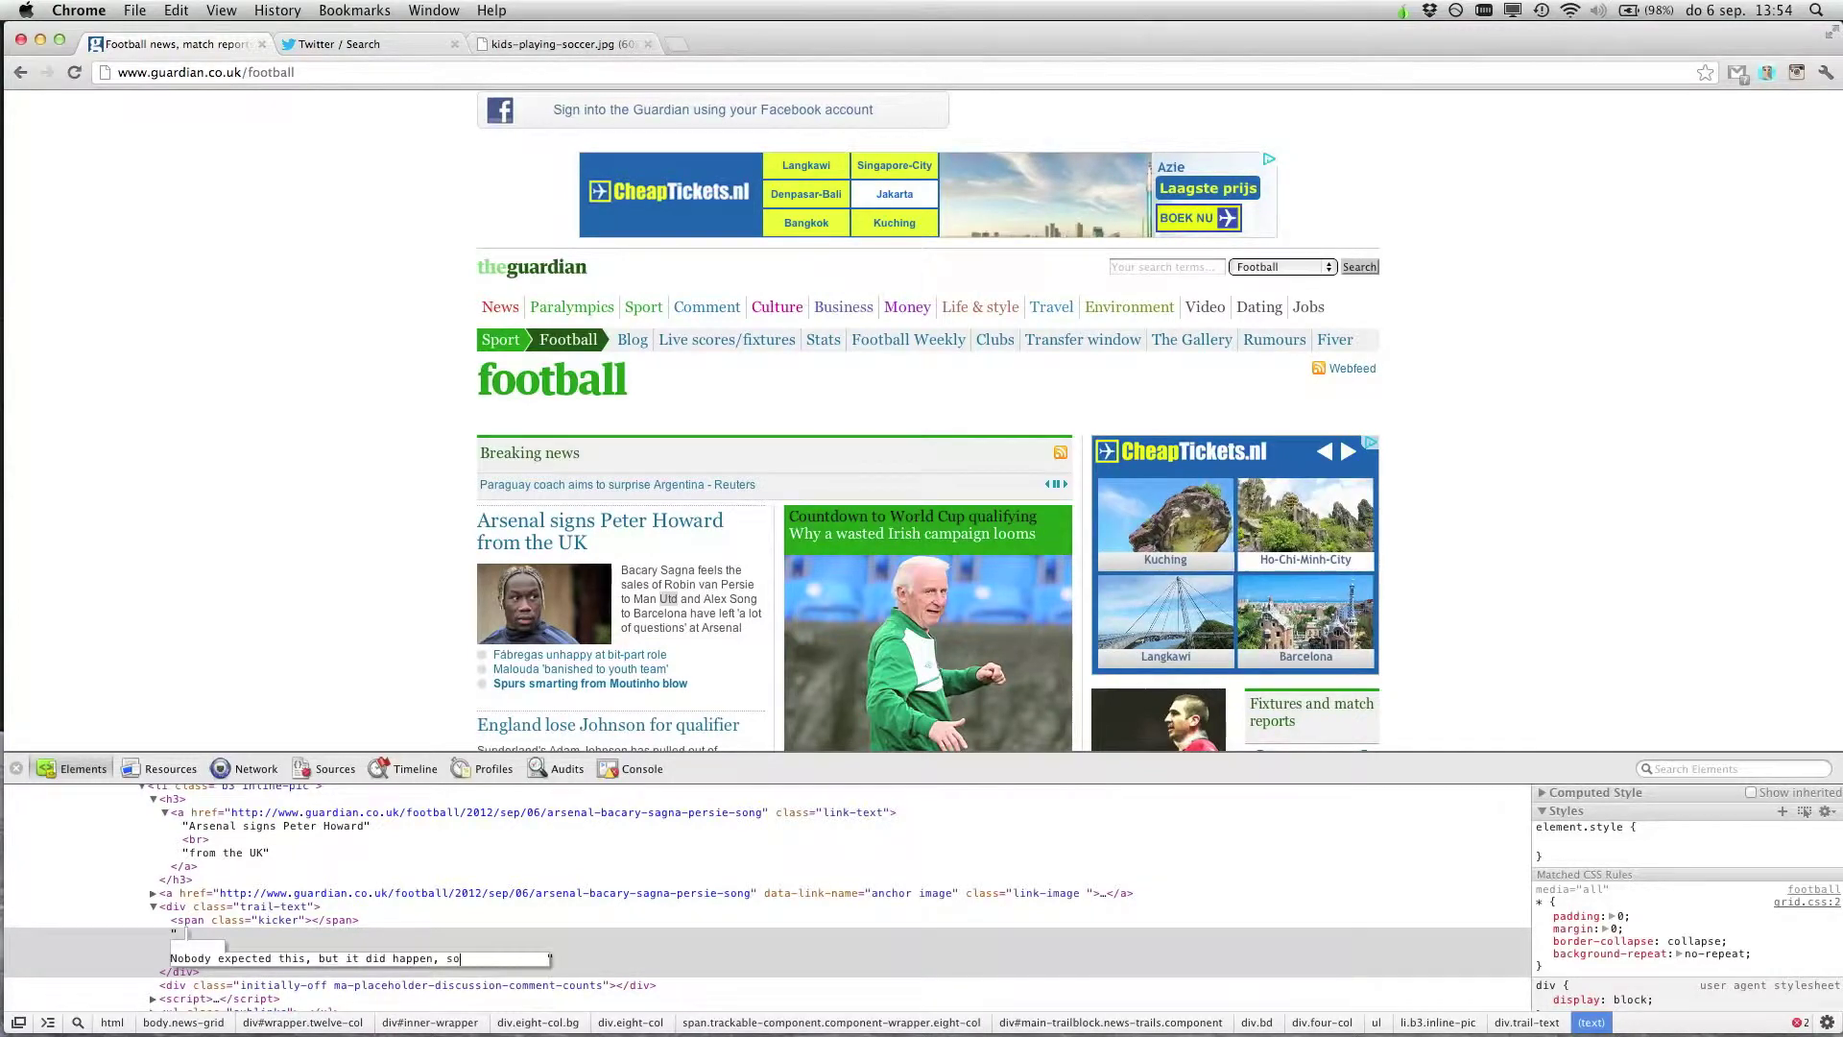
type("mehow")
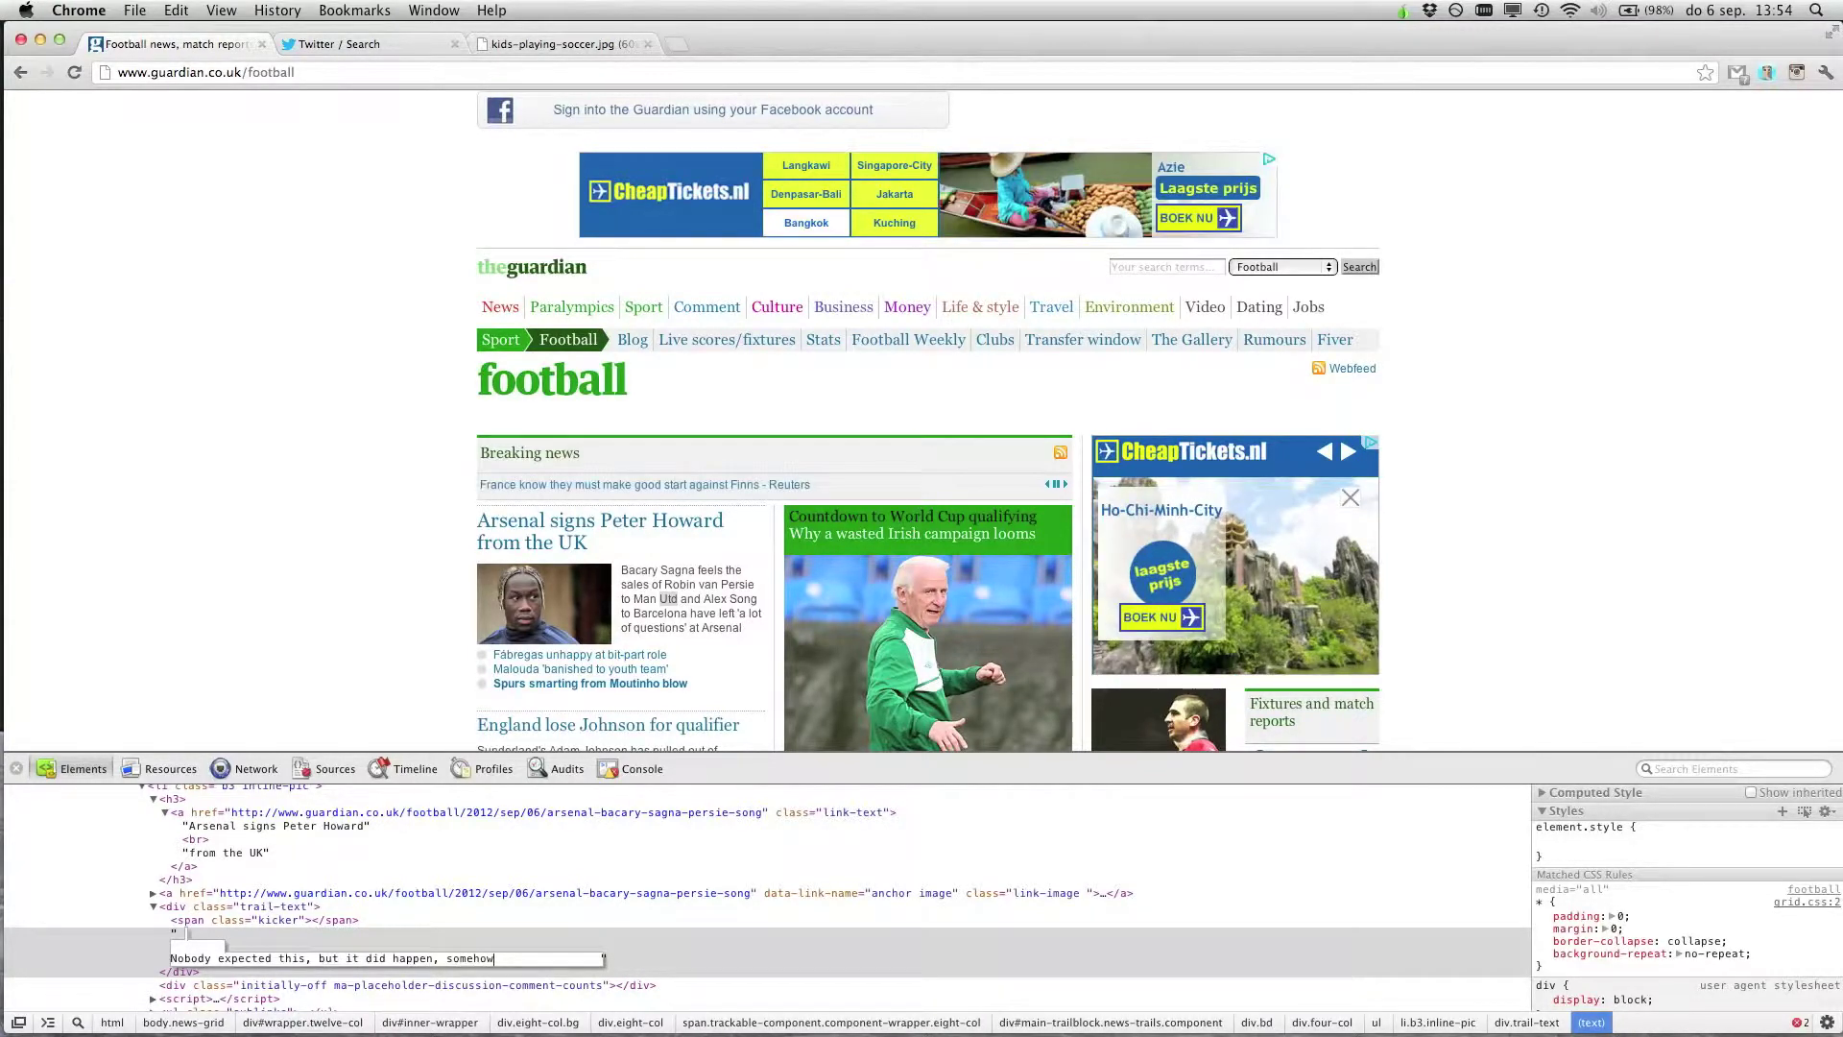
type(".")
key("Return")
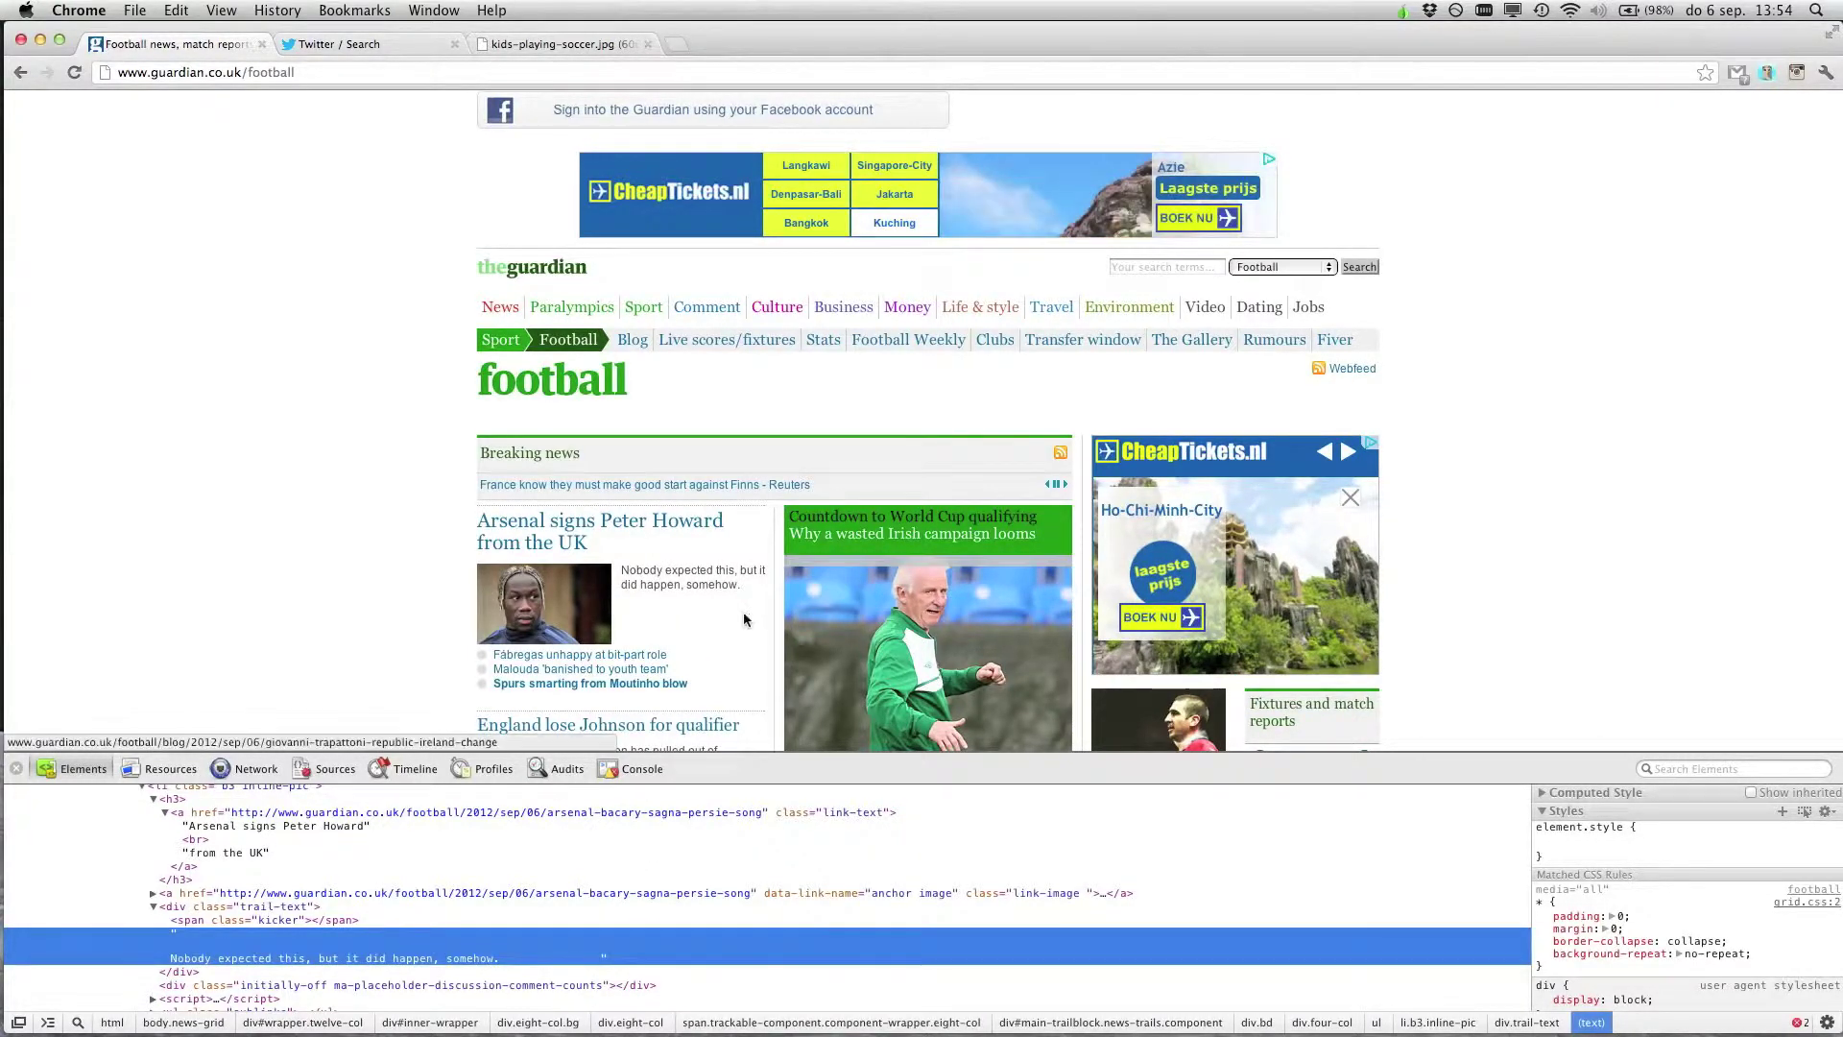
right_click(564, 657)
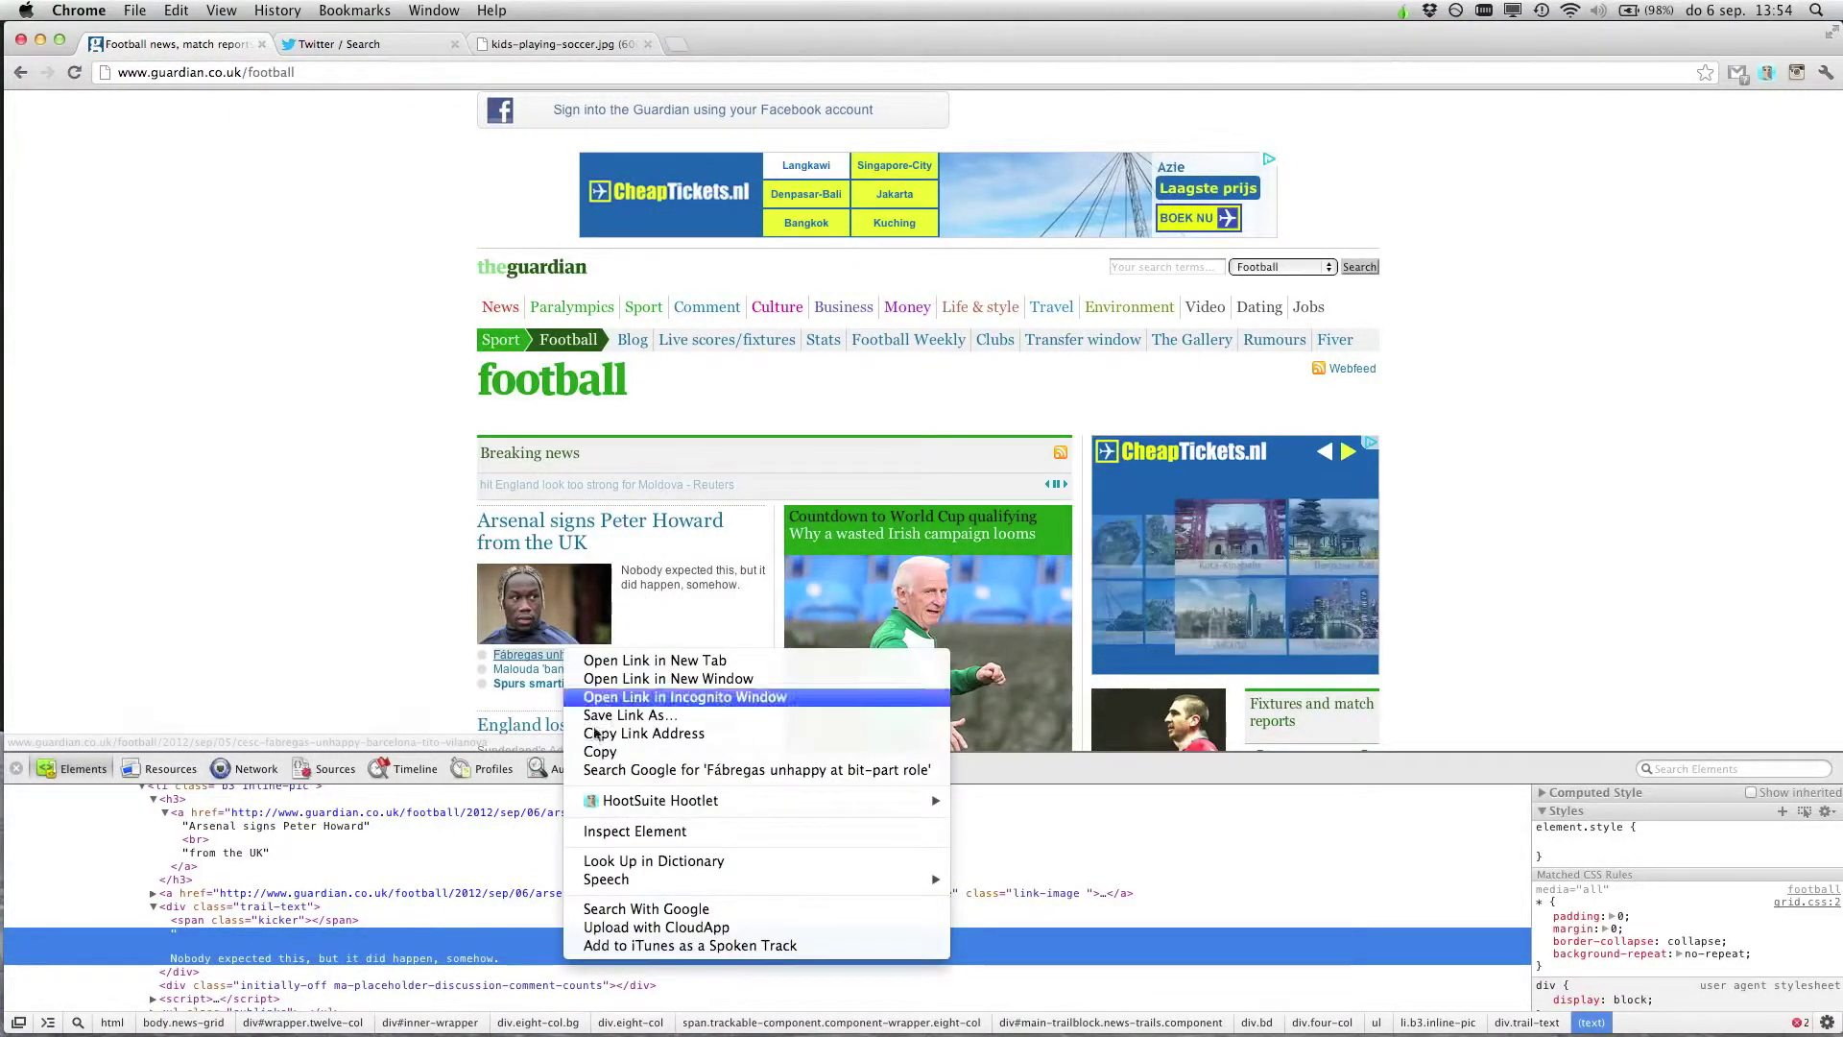
Delete the Fabregas and Malouda related-link nodes, then show the kids-playing-soccer.jpg tab
left_click(634, 831)
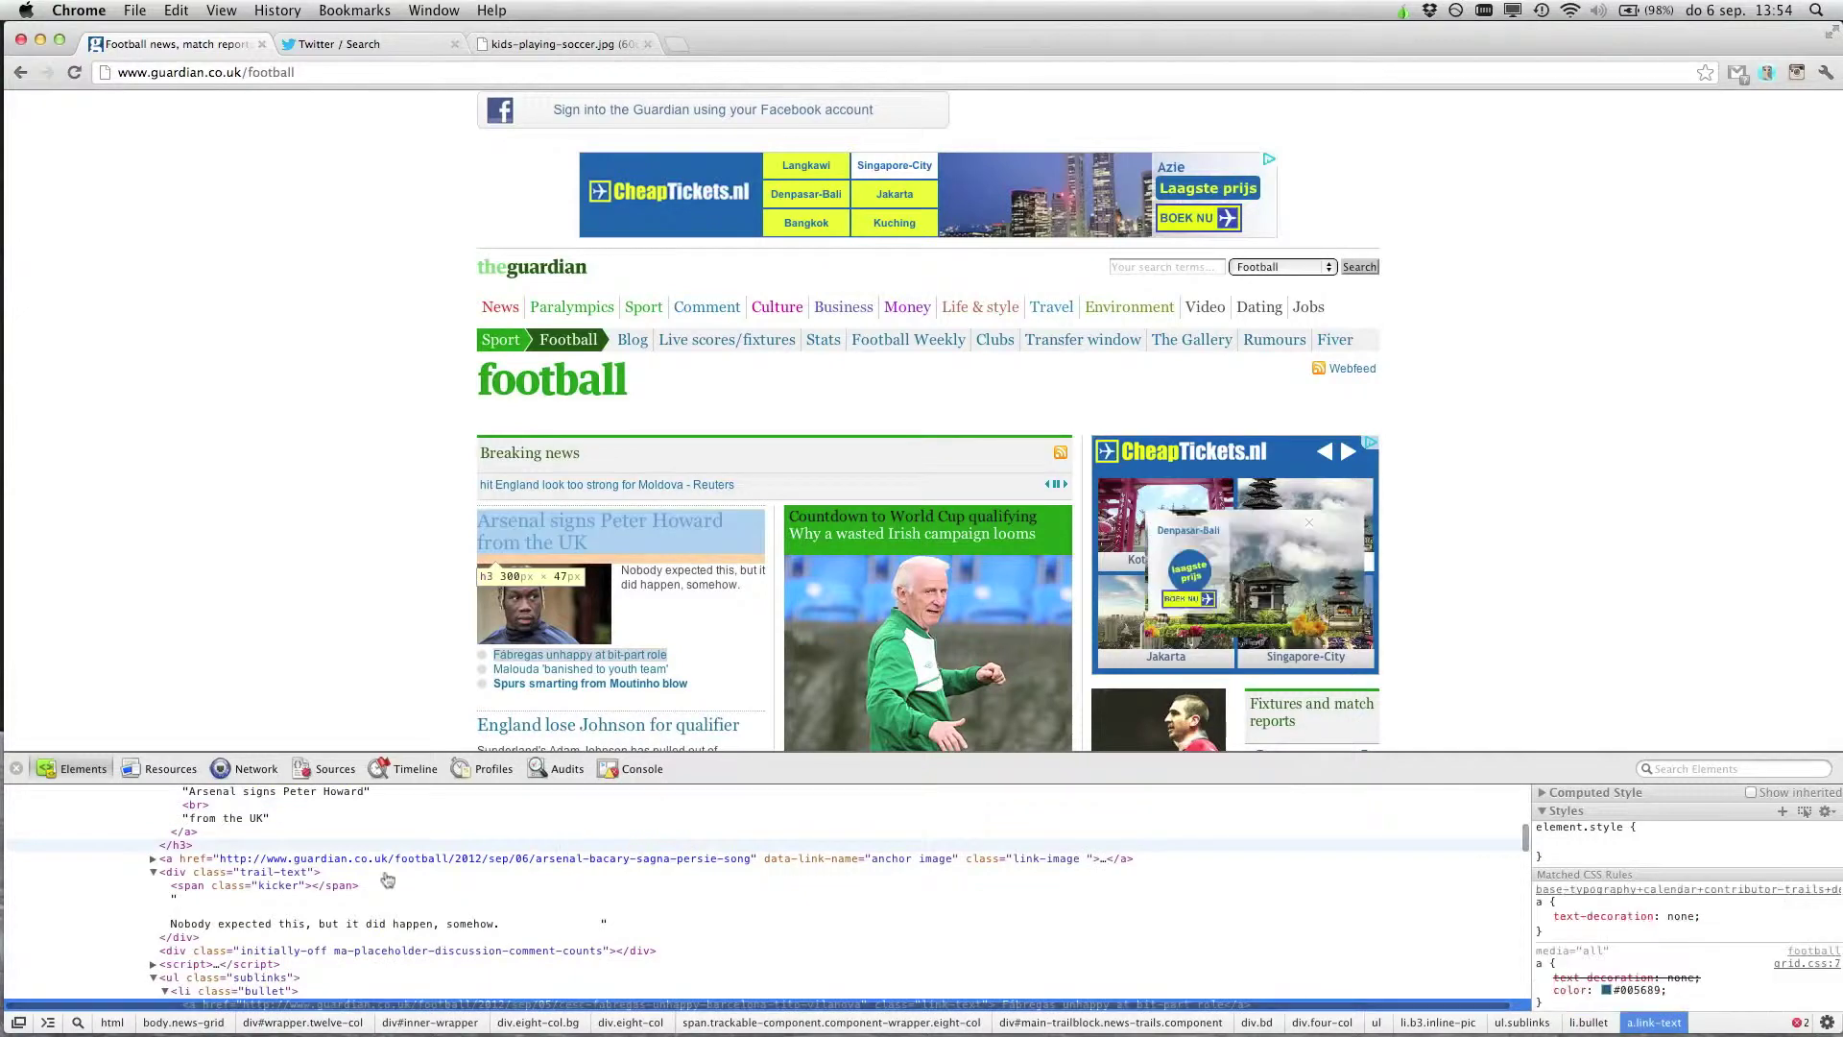
scroll(408, 895, "down", 3)
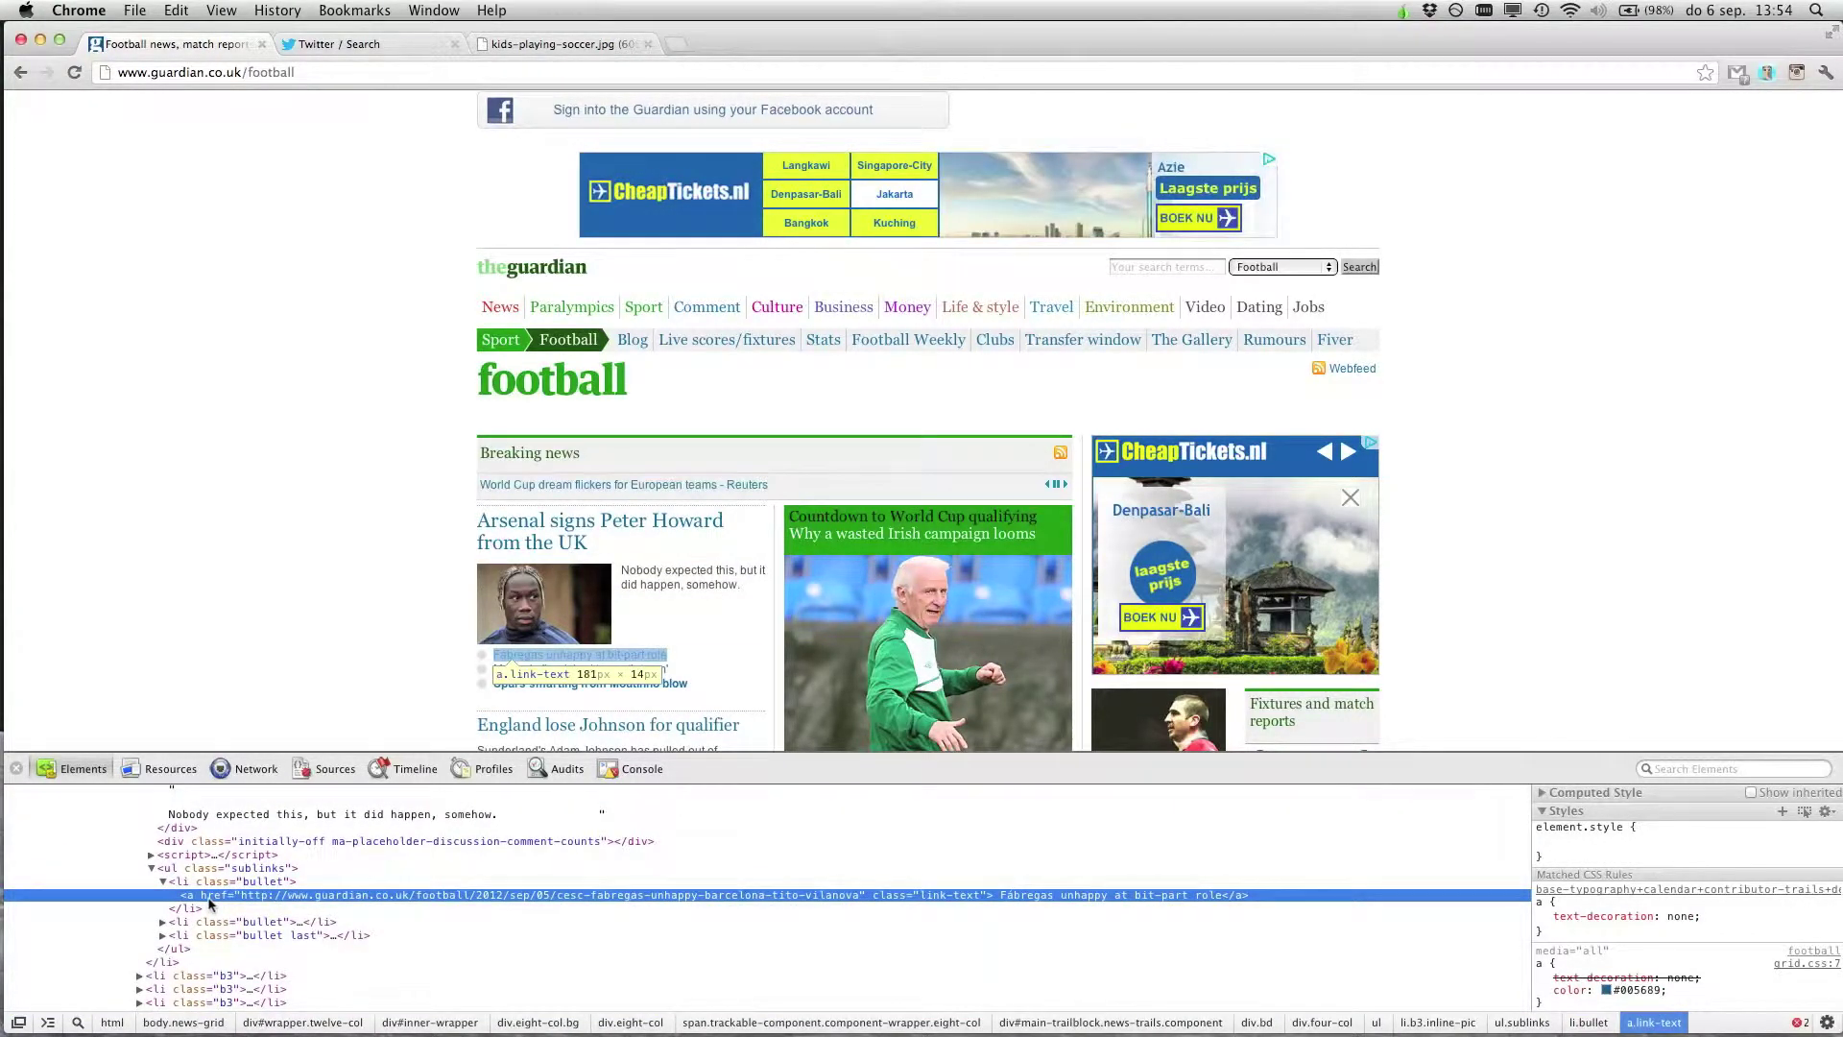
key("Delete")
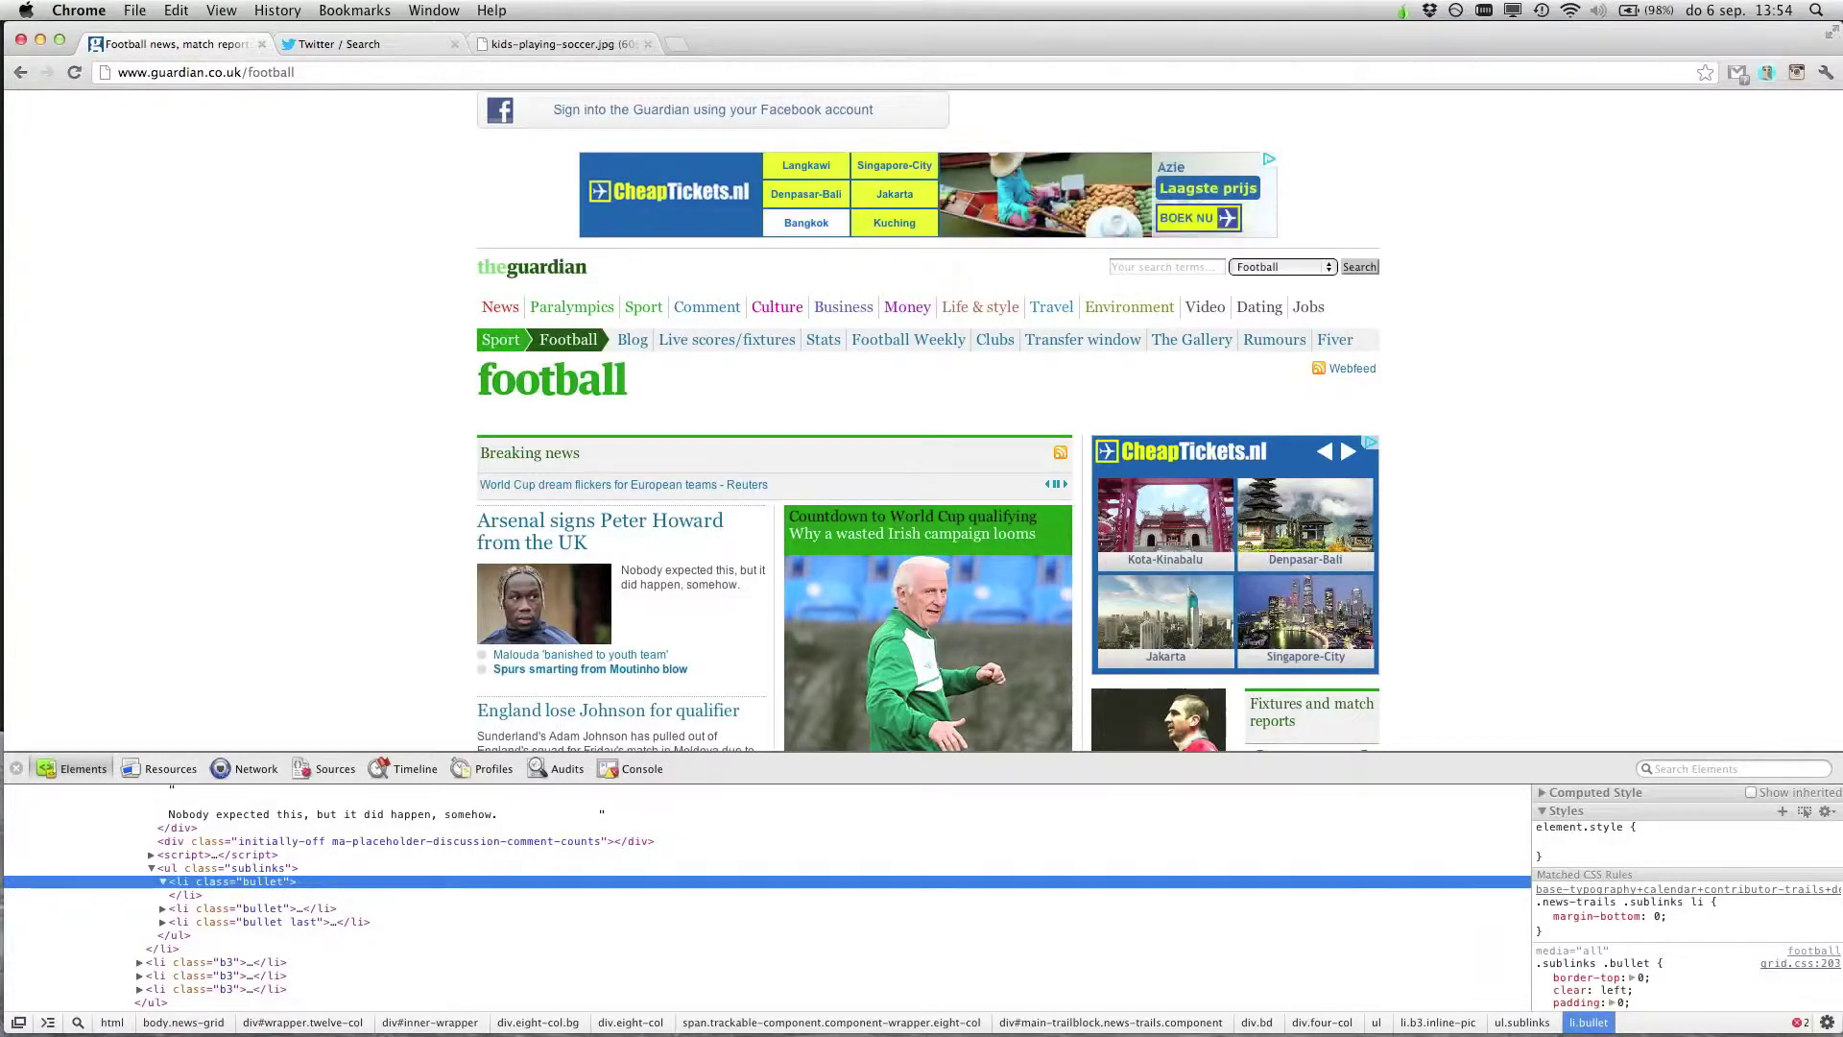
right_click(518, 659)
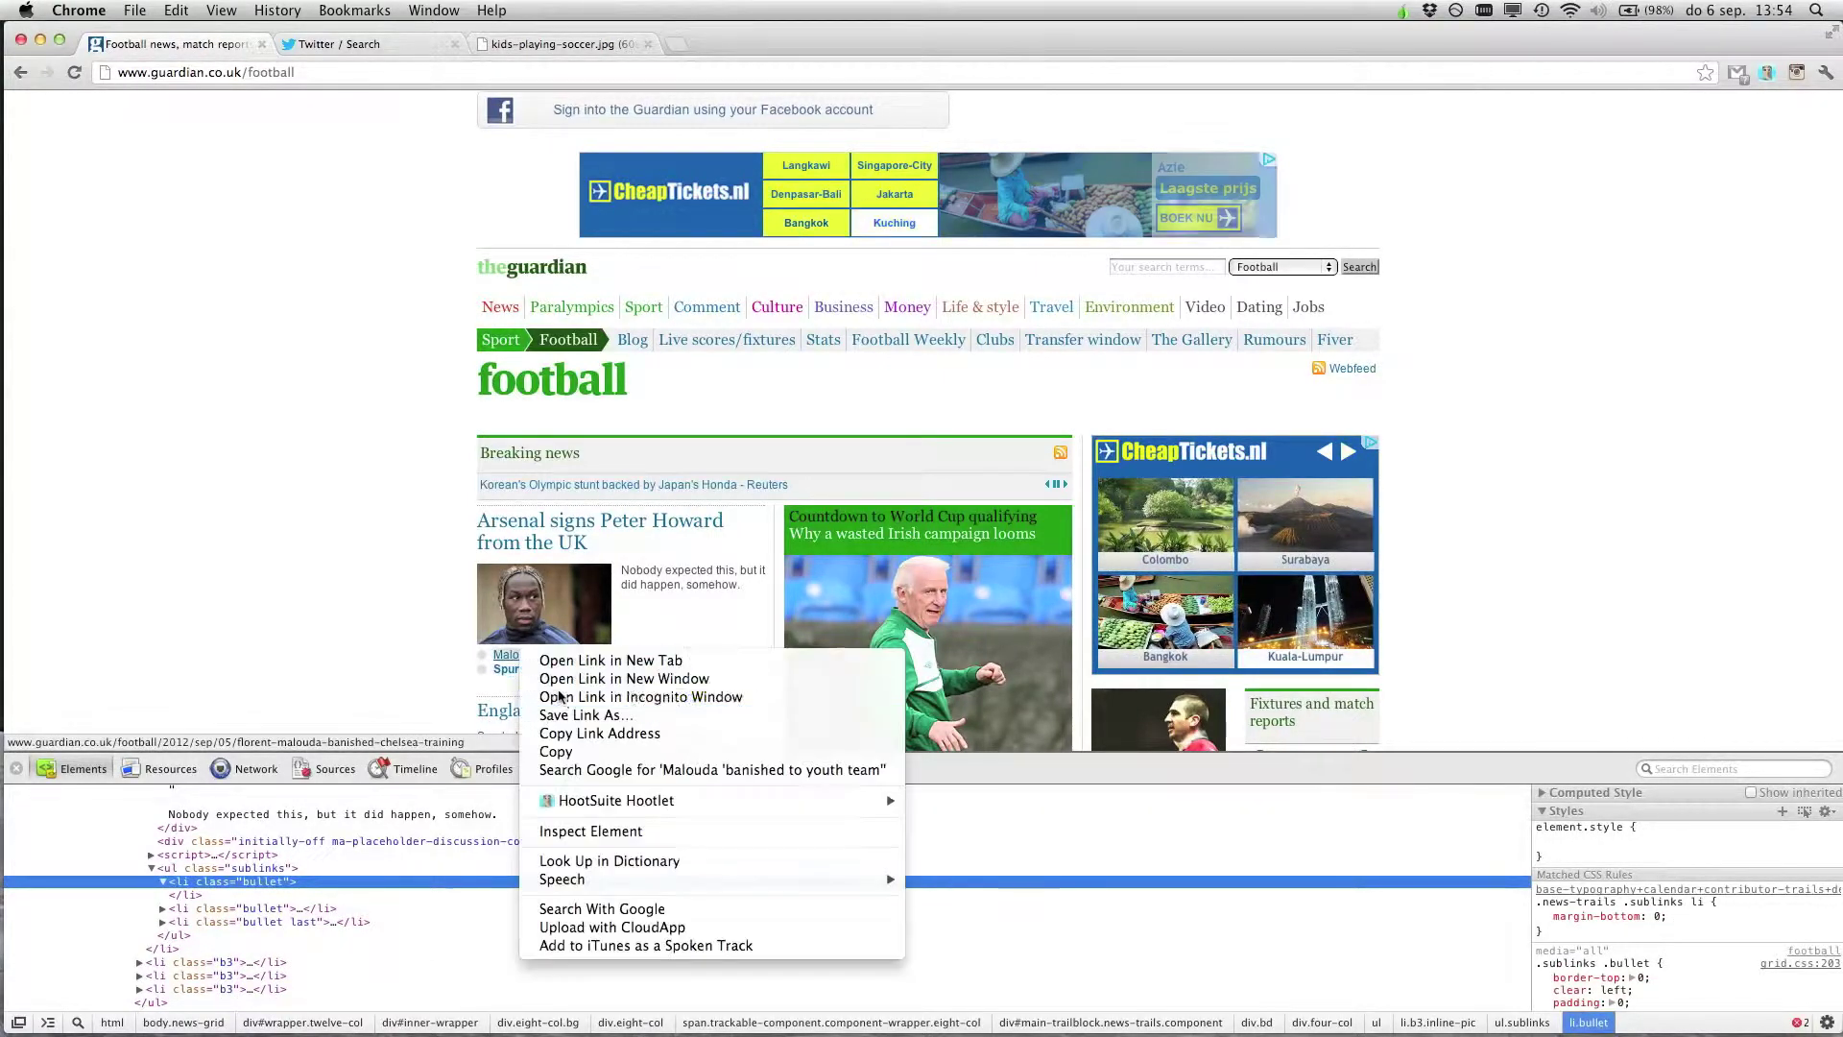
left_click(597, 831)
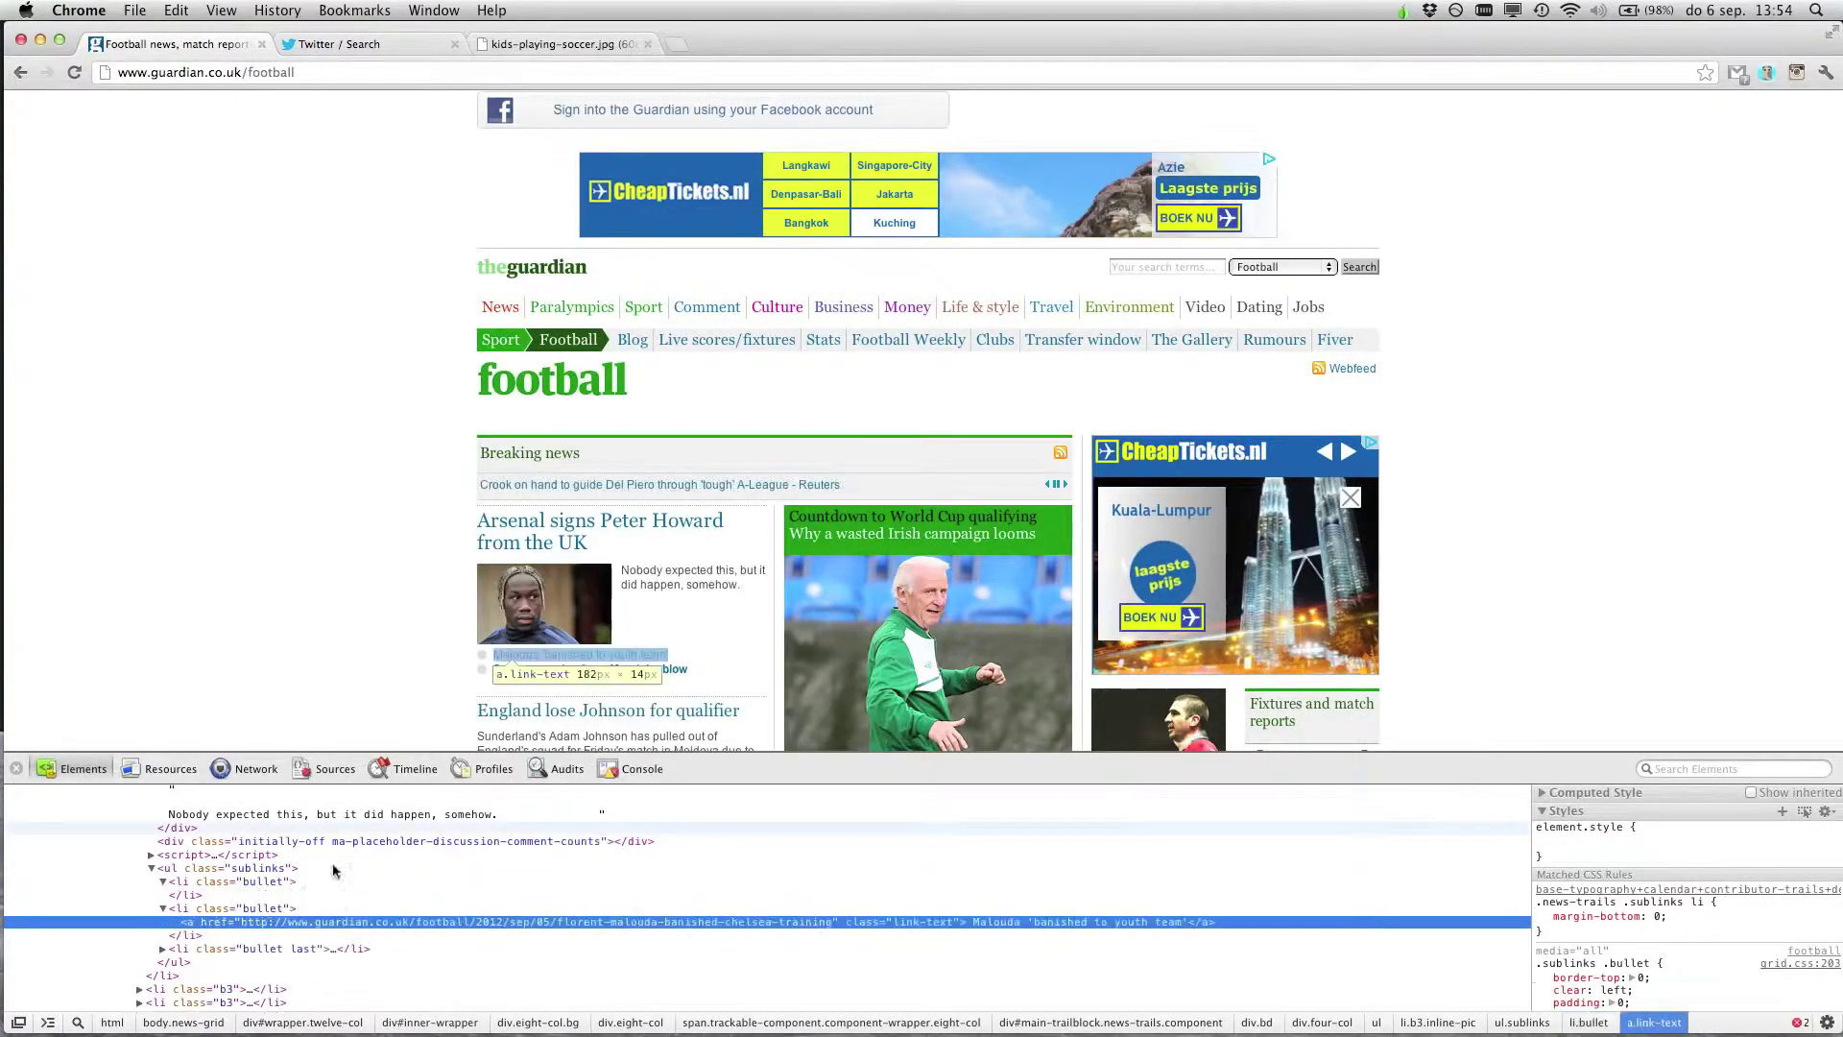
right_click(305, 883)
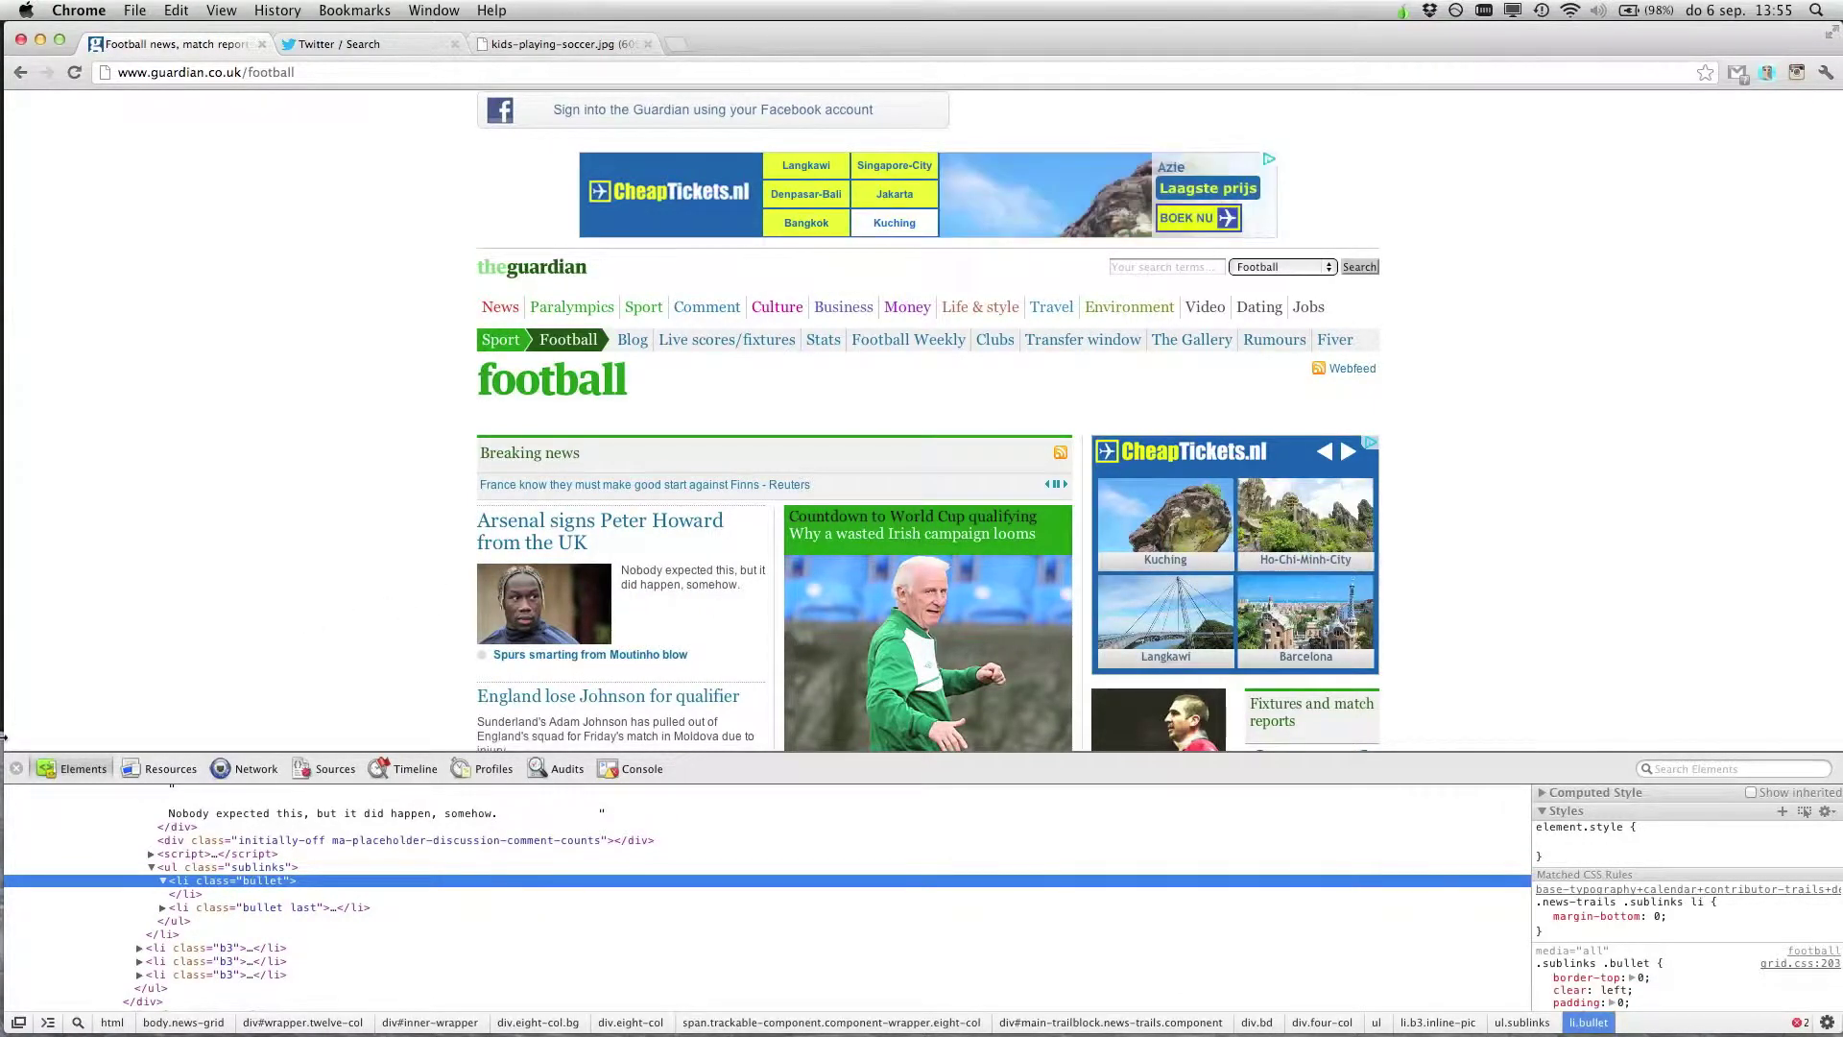
left_click(369, 625)
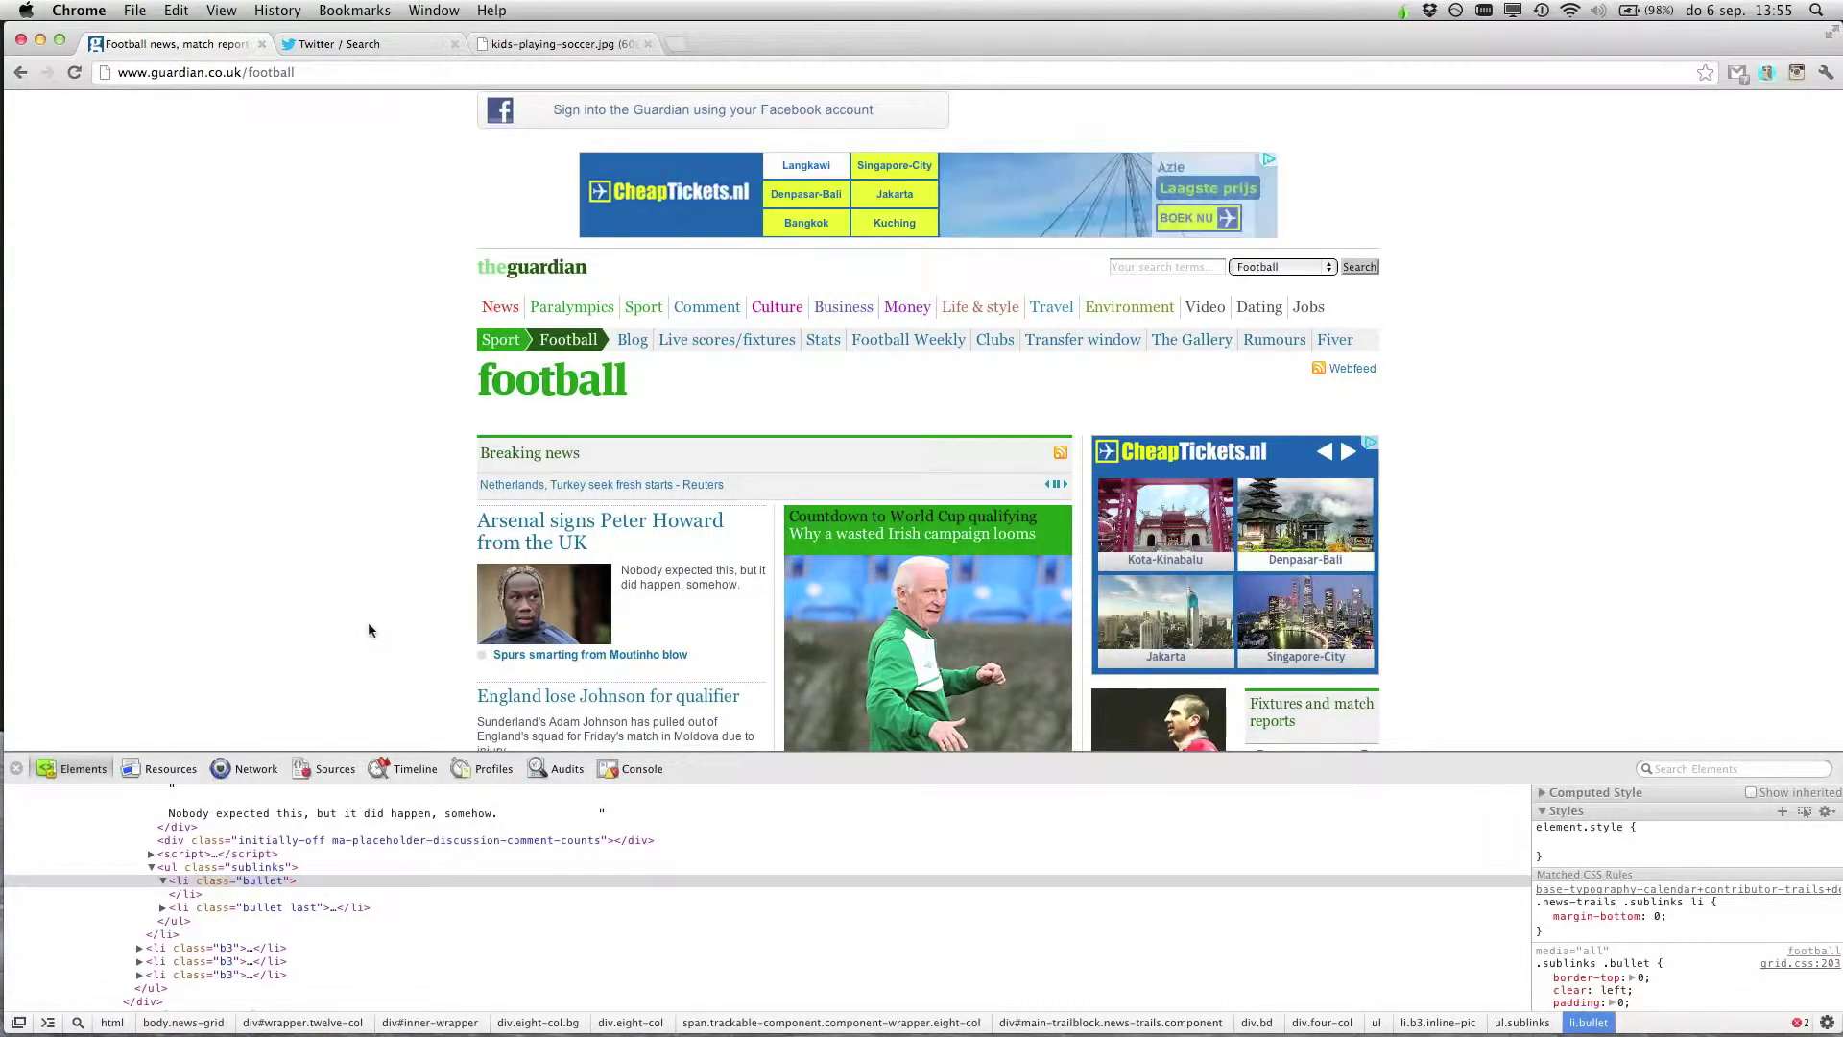
left_click(516, 45)
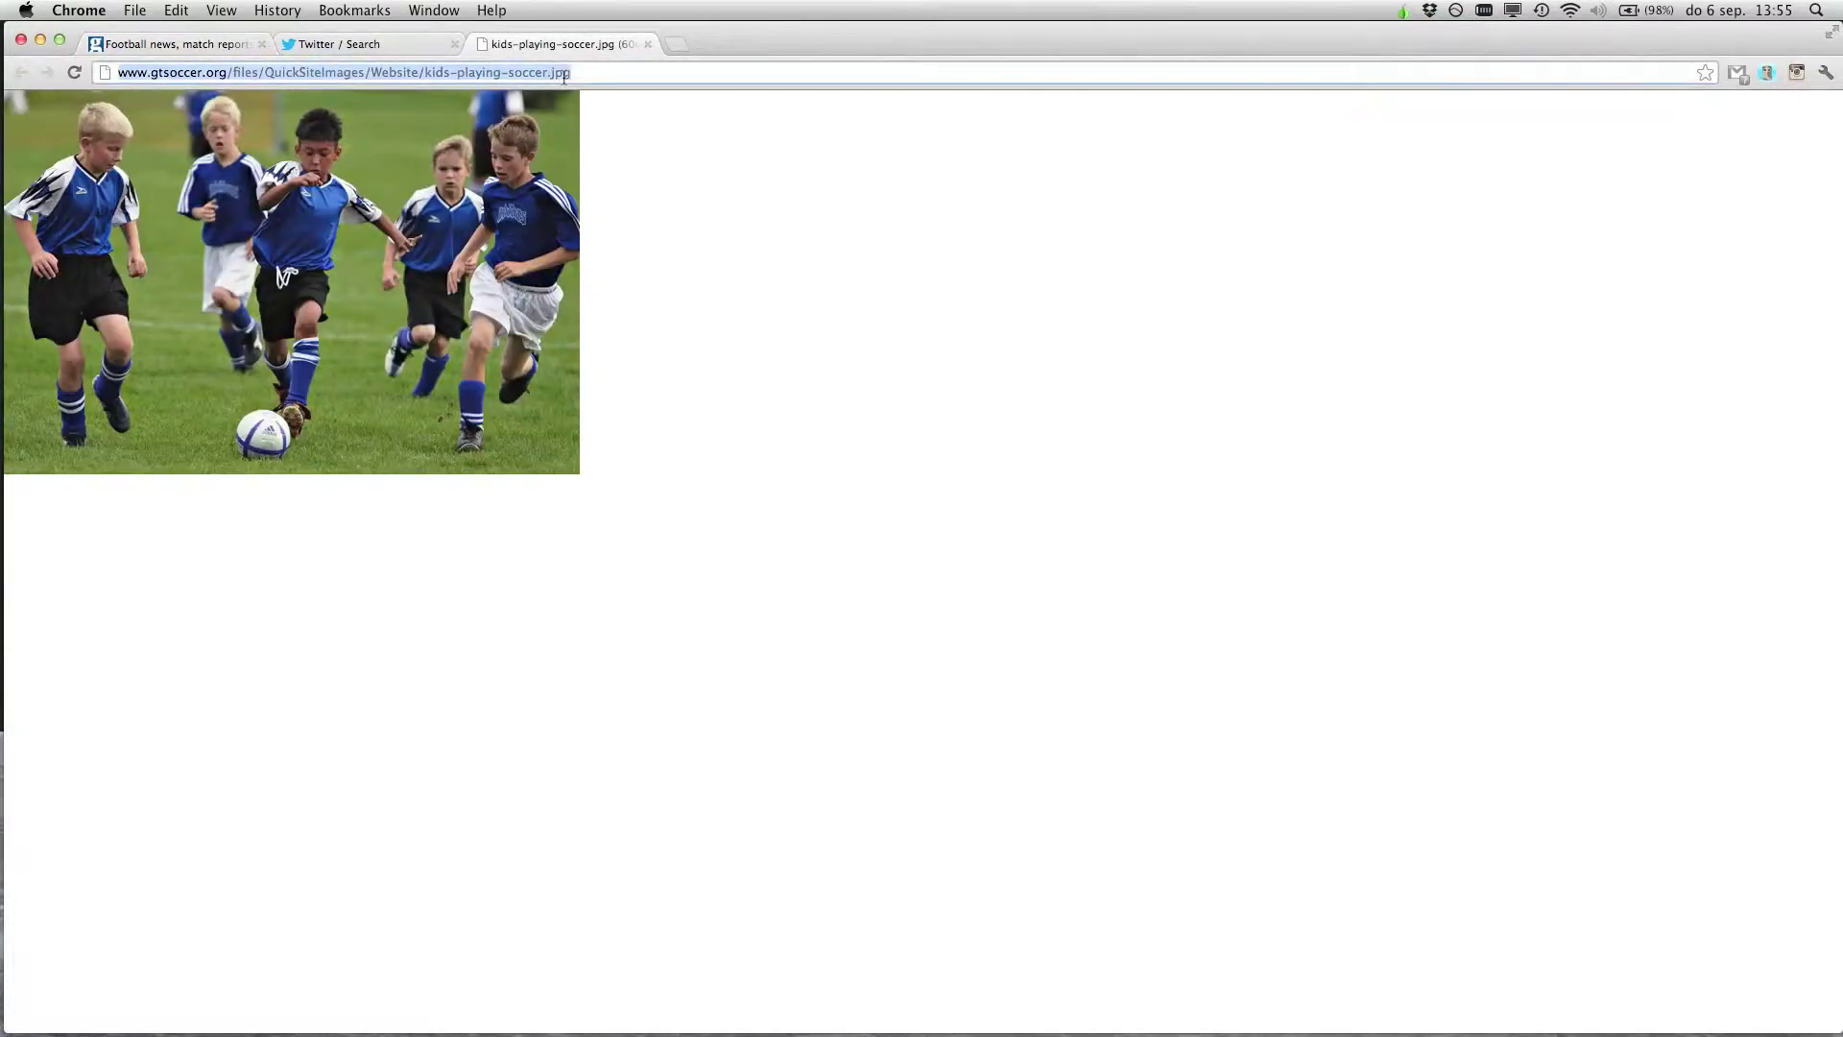
Replace the lead story thumbnail's src with the pasted kids-playing-soccer.jpg address, then close DevTools
left_click(205, 46)
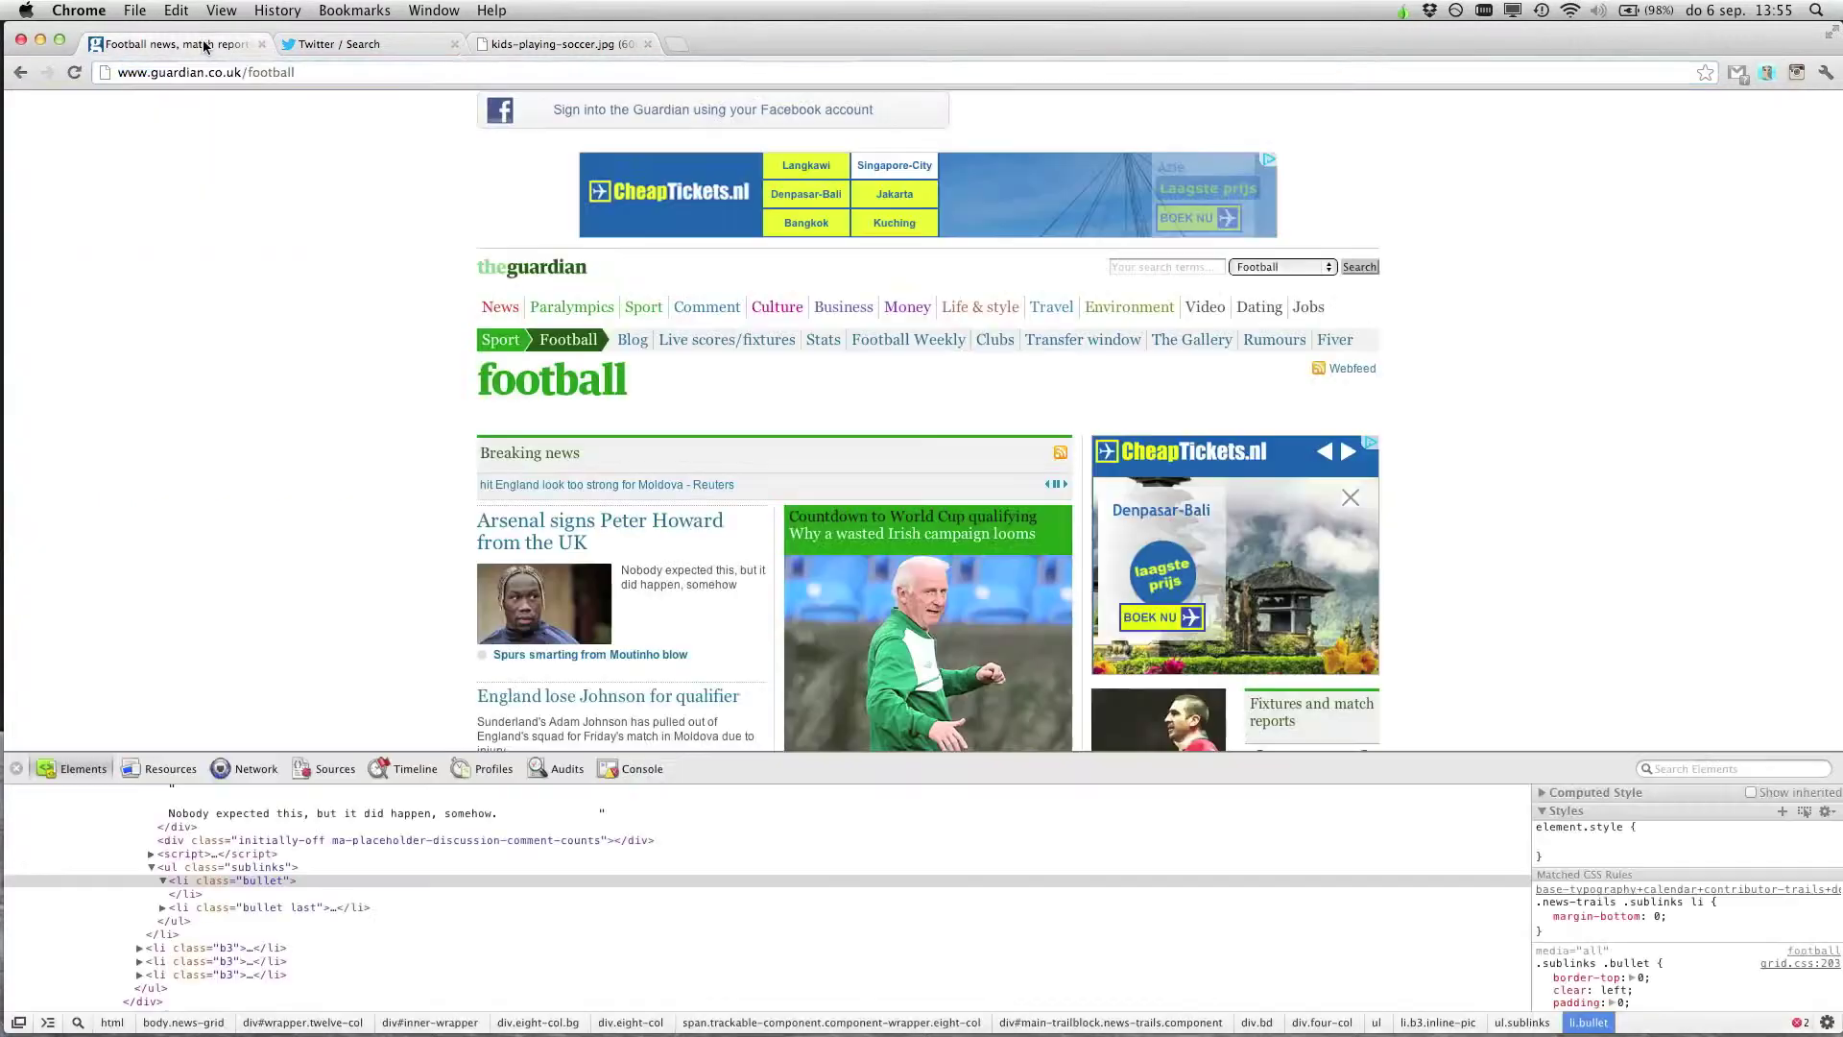
right_click(573, 642)
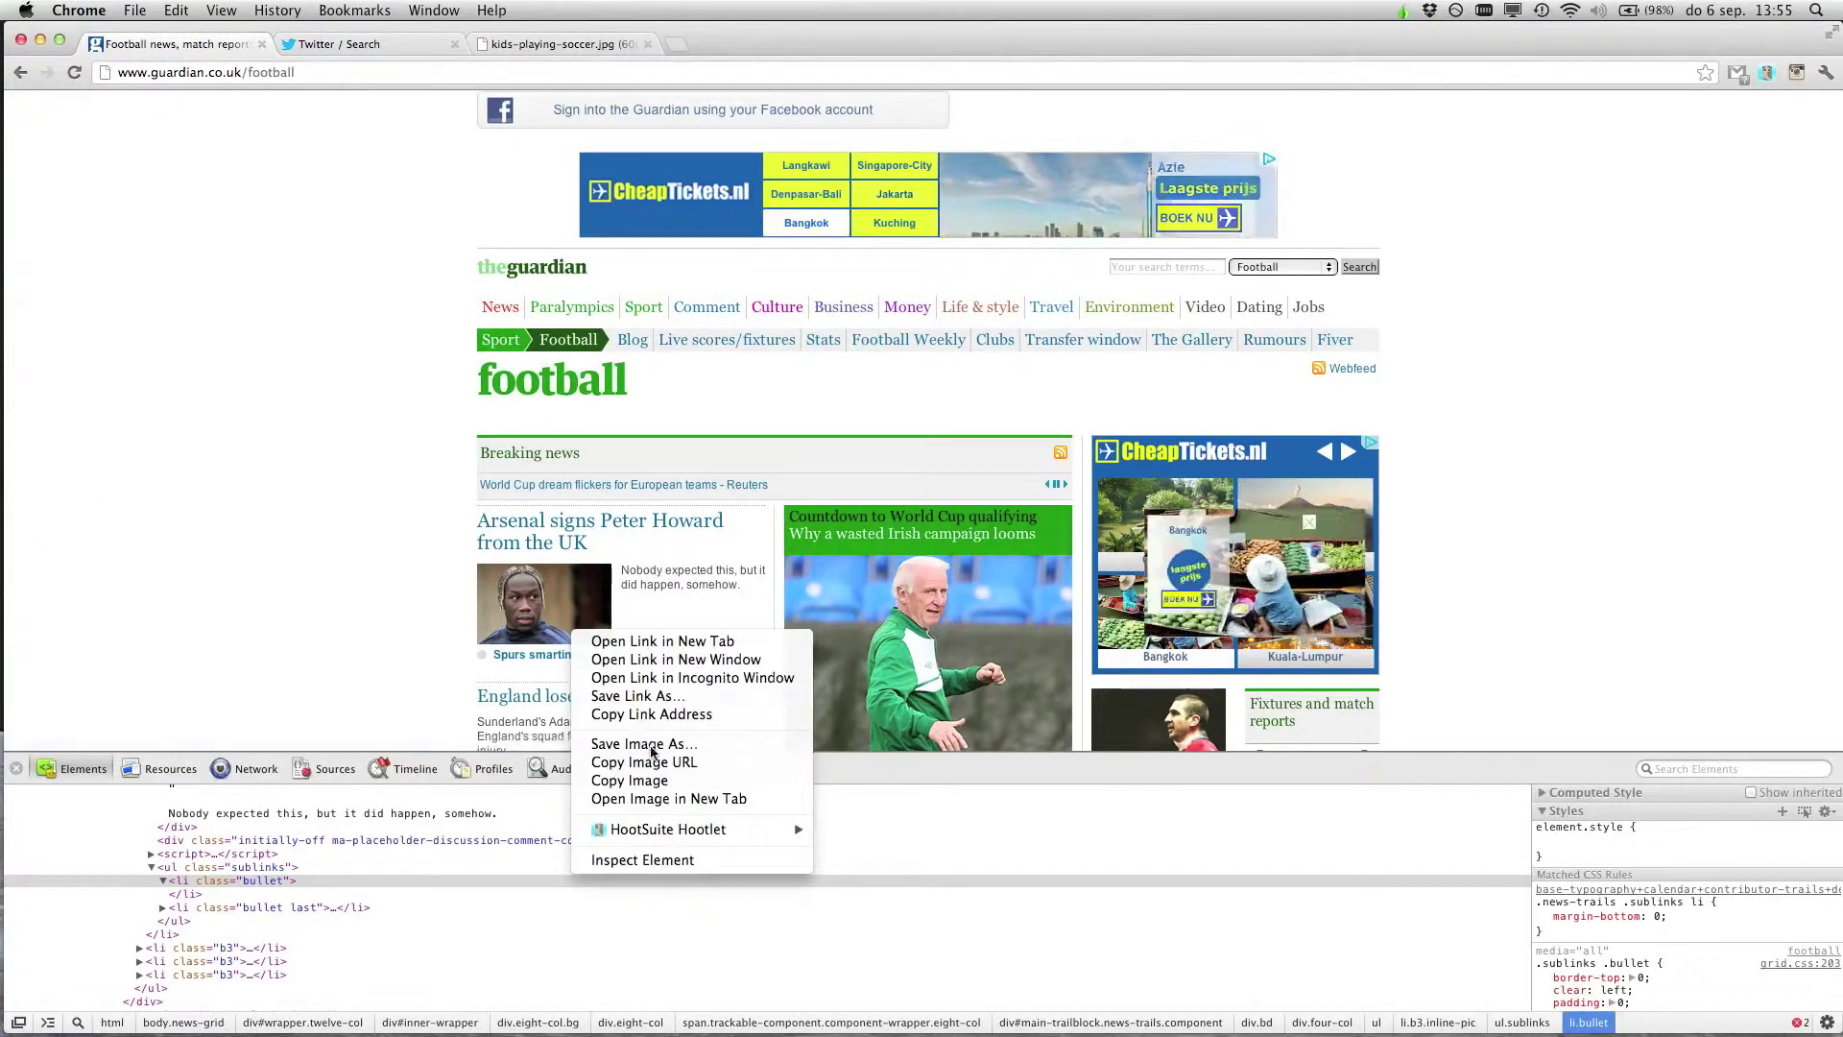
left_click(670, 860)
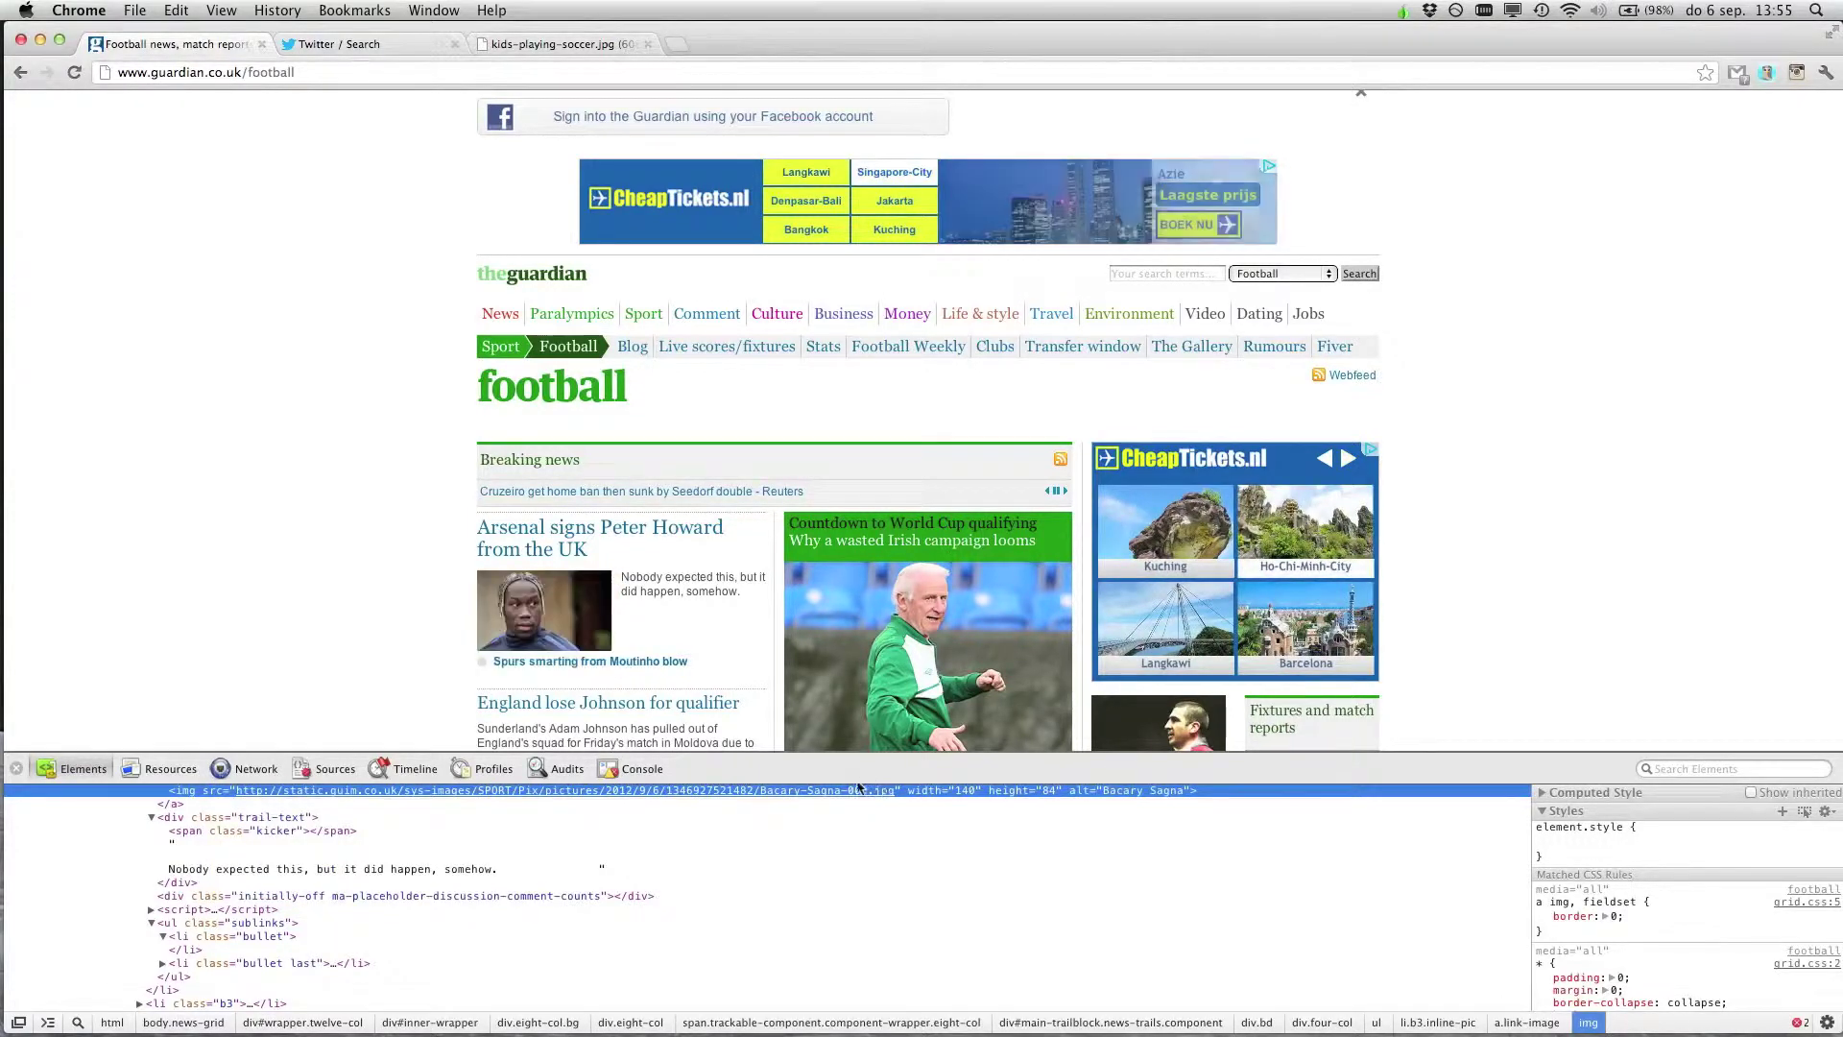
mouse_move(240, 793)
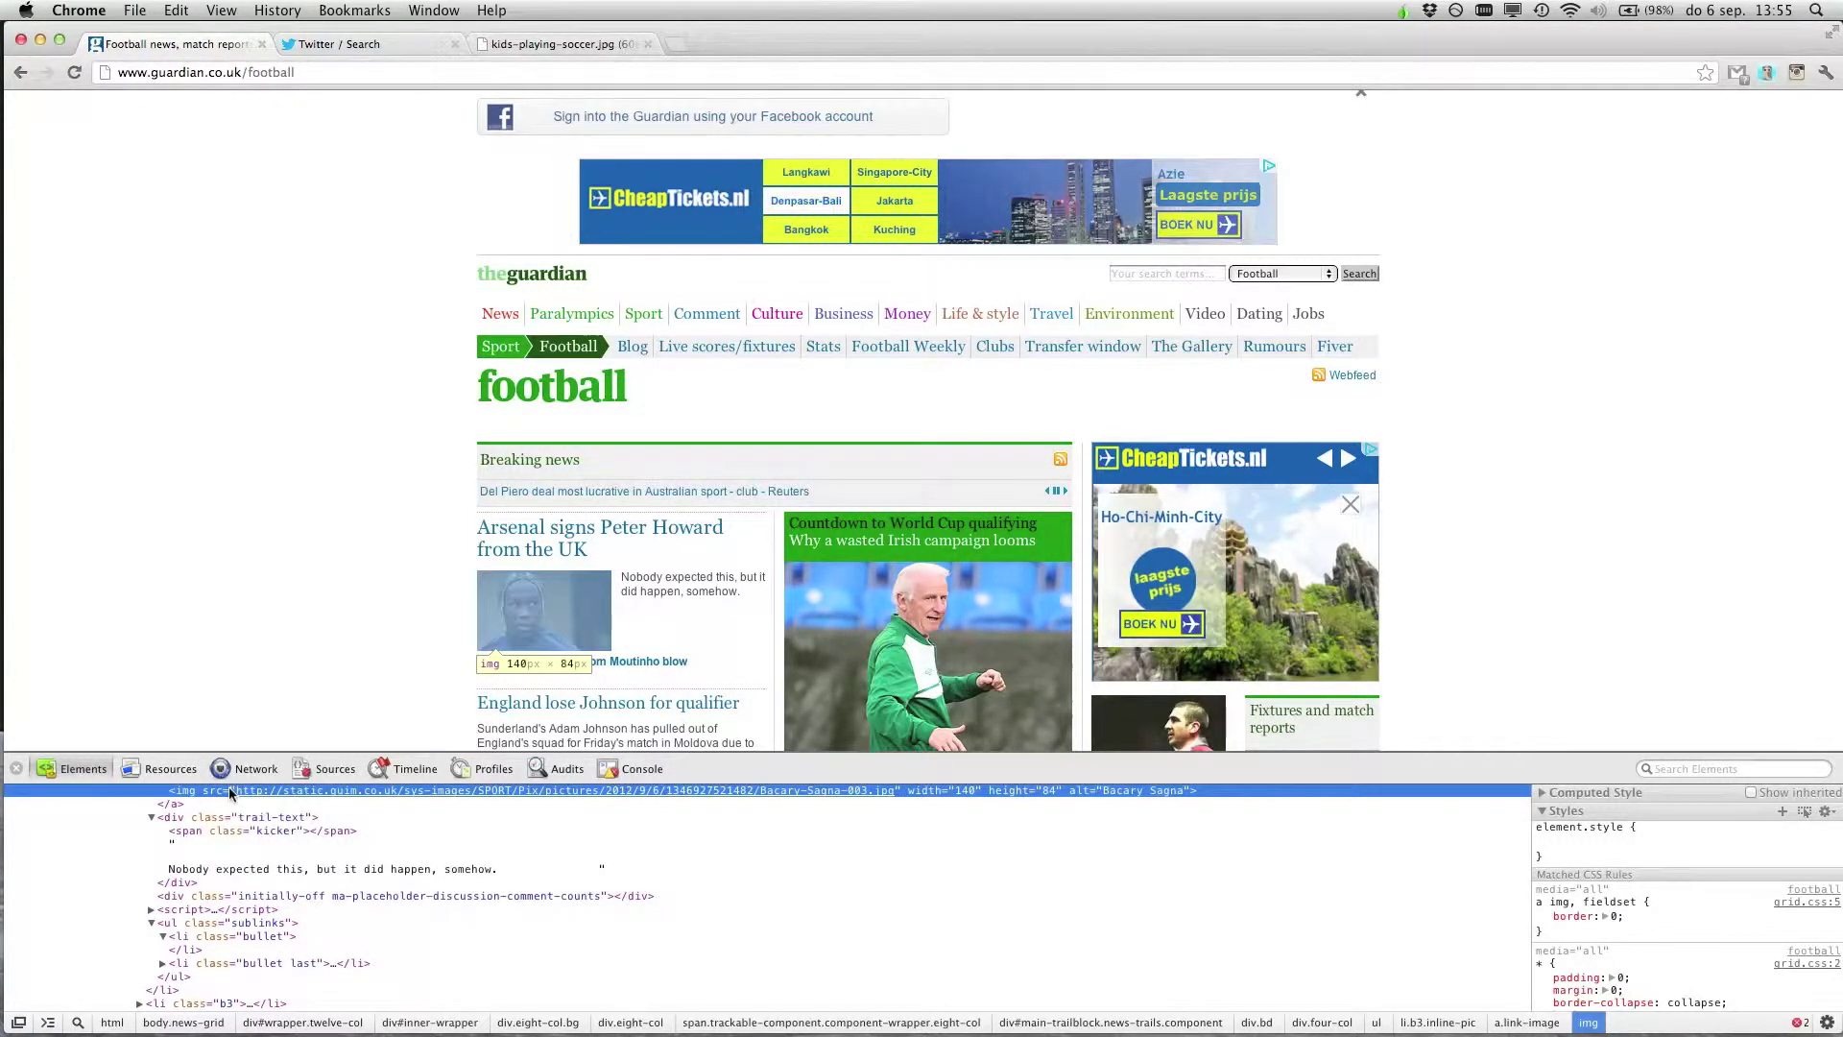
double_click(230, 793)
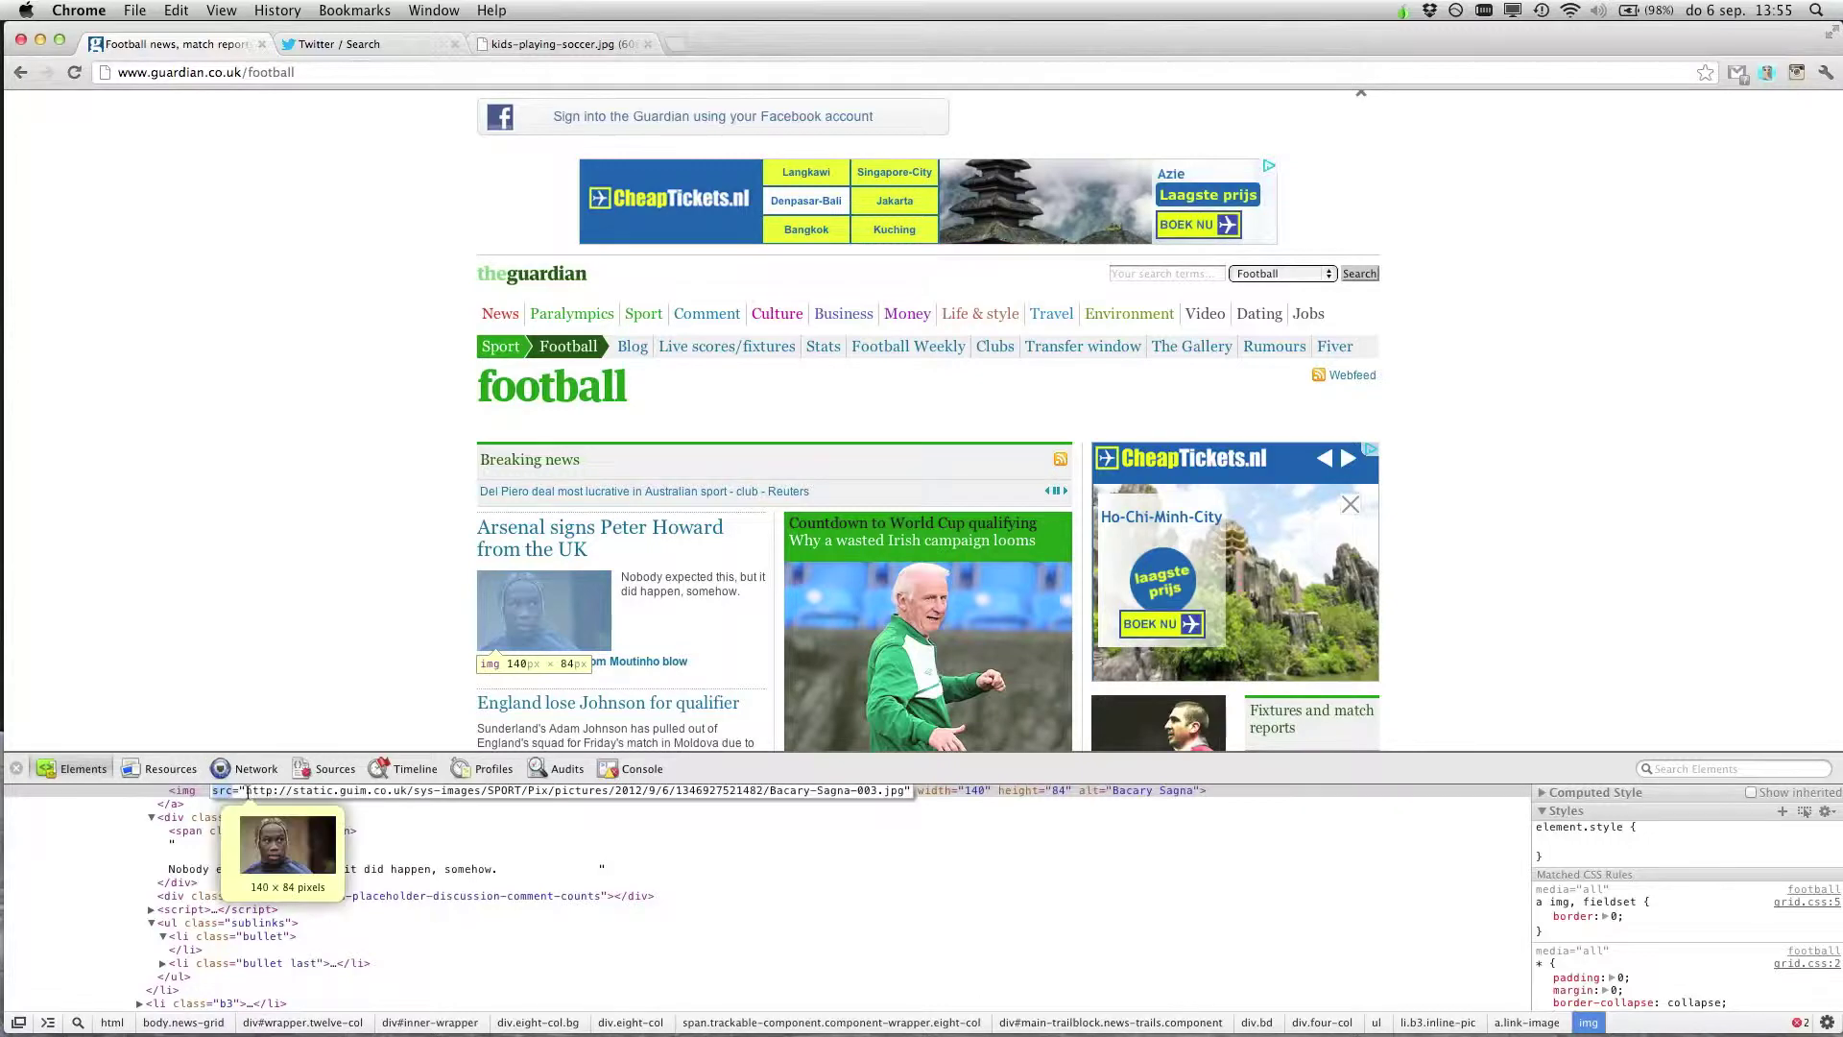
left_click_drag(247, 792, 761, 818)
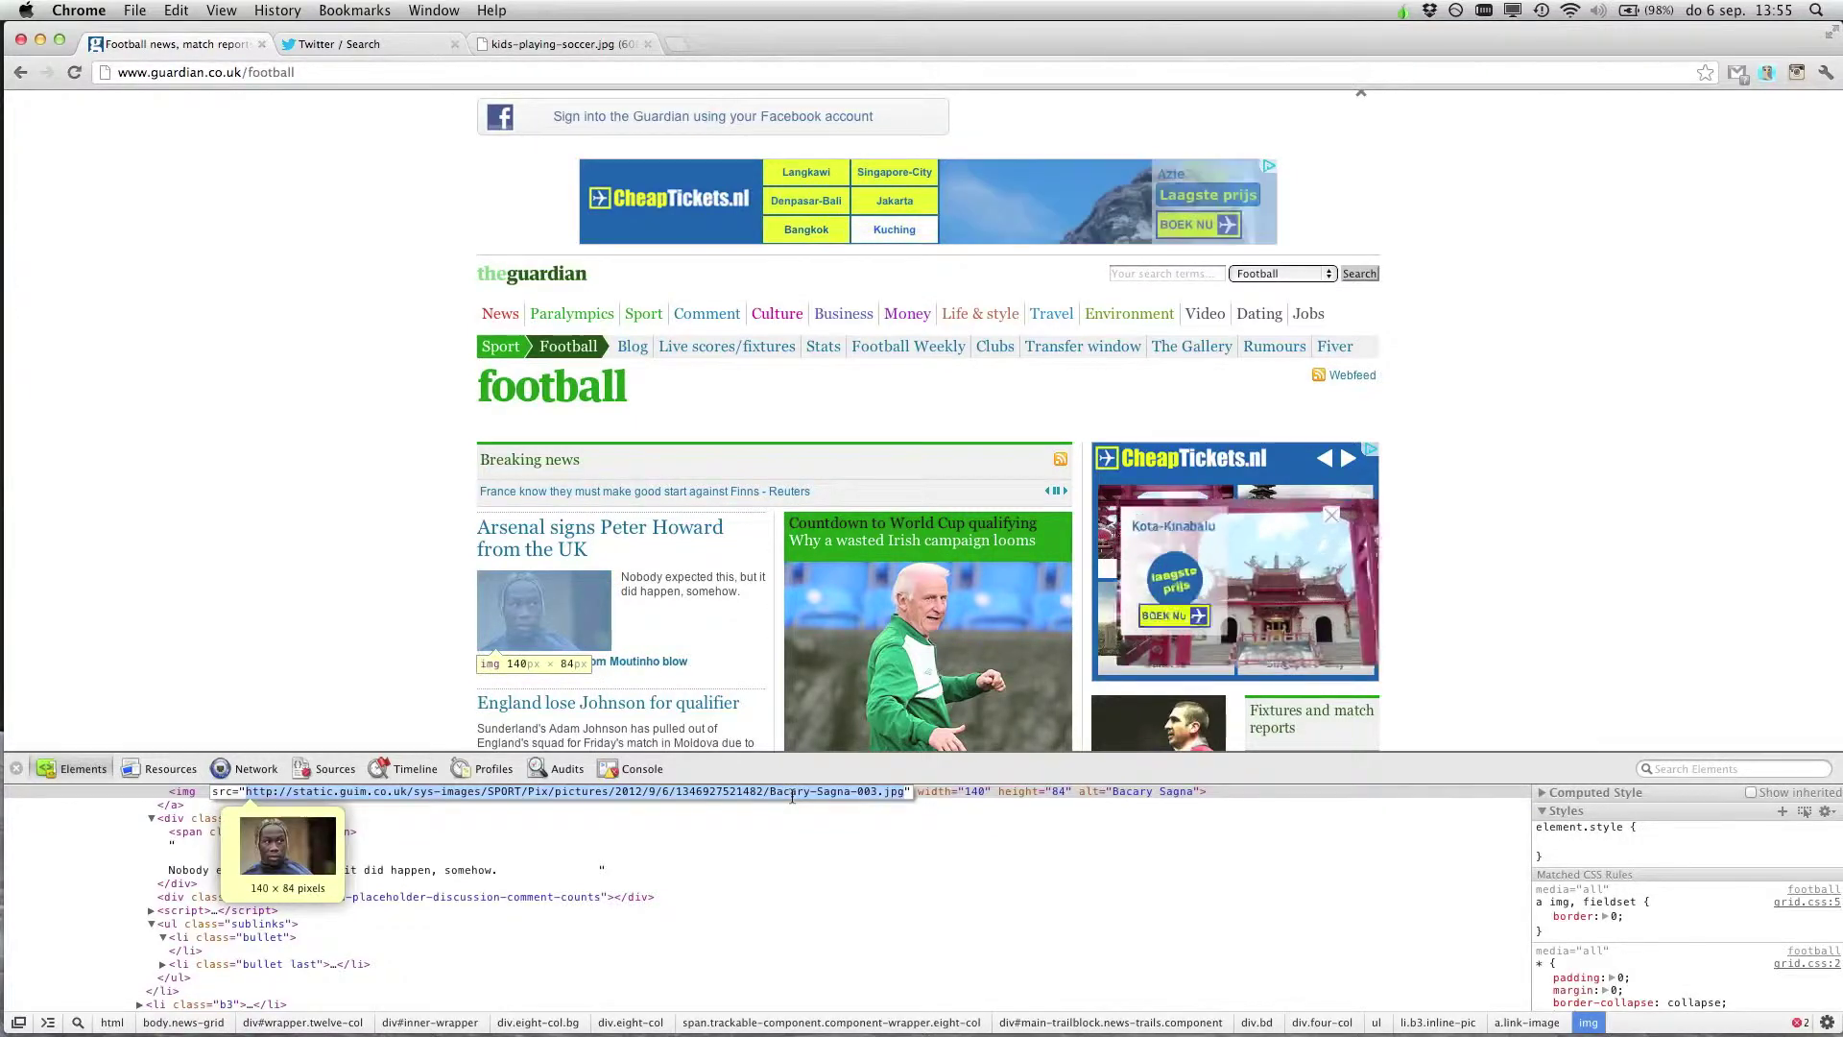
type("http://www.gtsoccer.org/files/QuickSiteImages/Website/kids-playing-soccer.jpg")
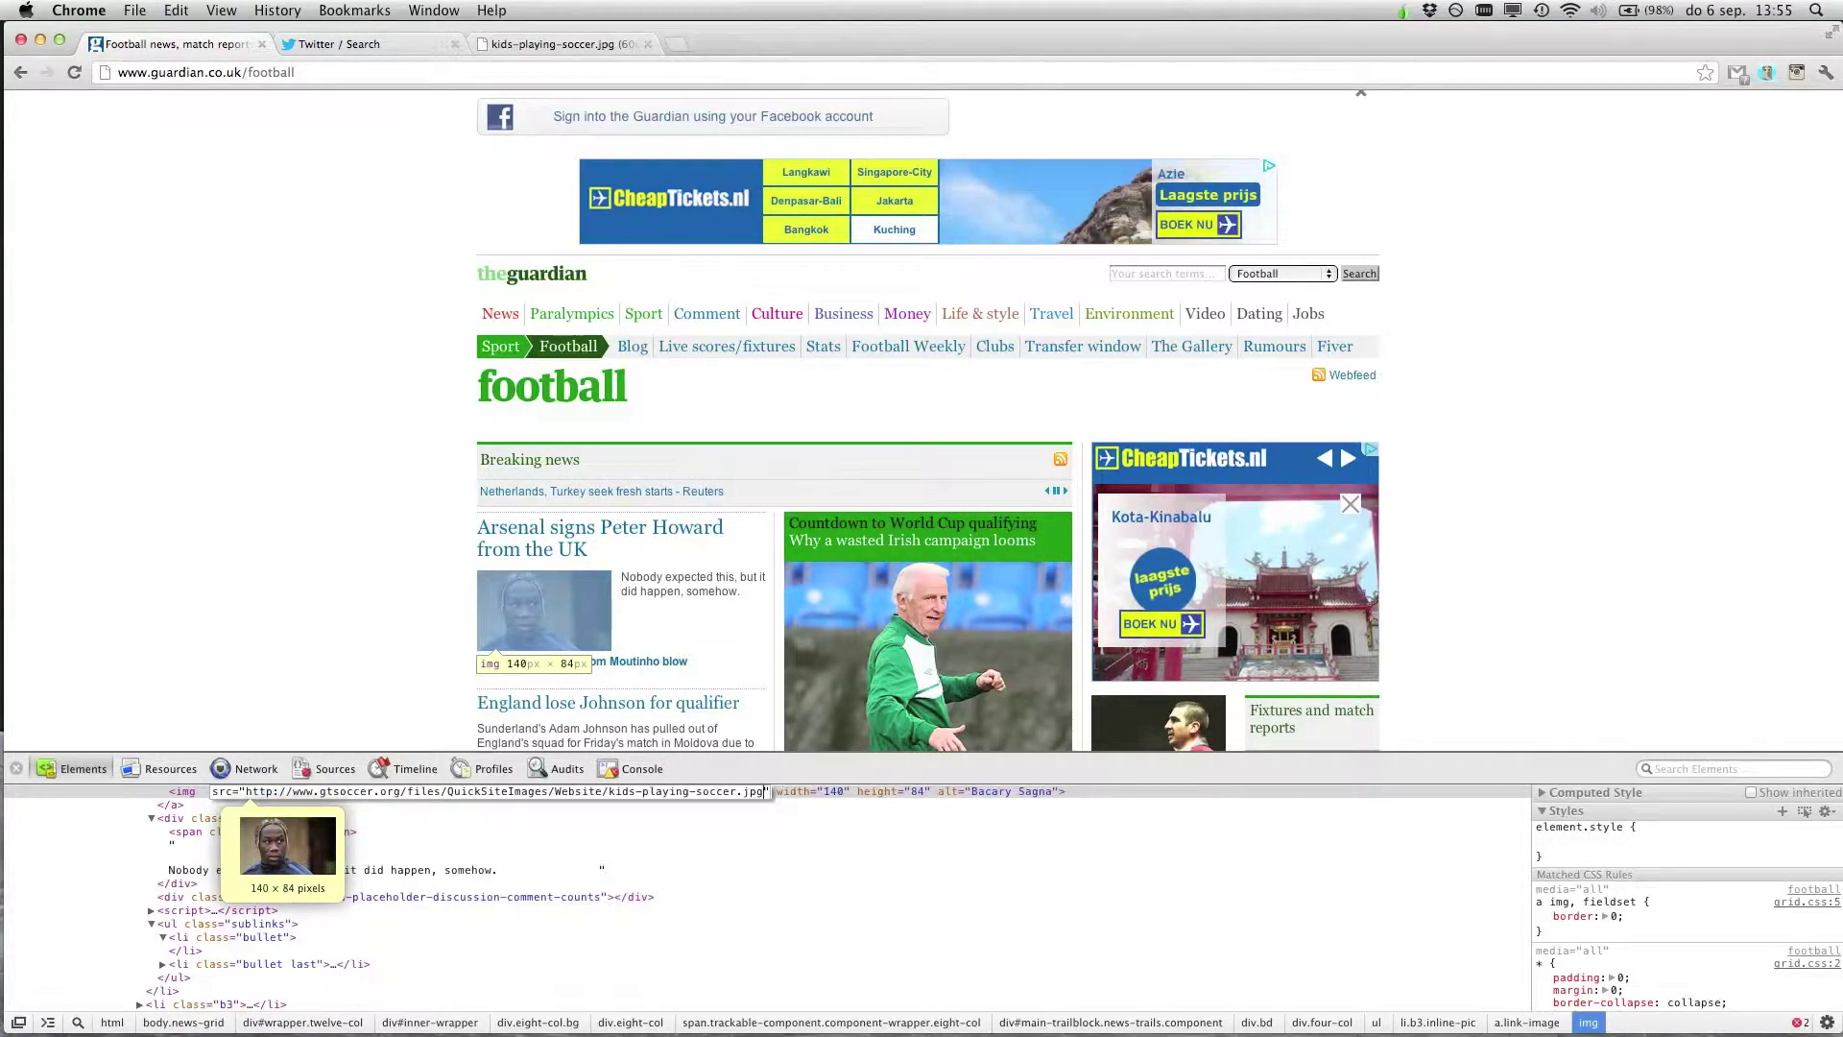
key("Return")
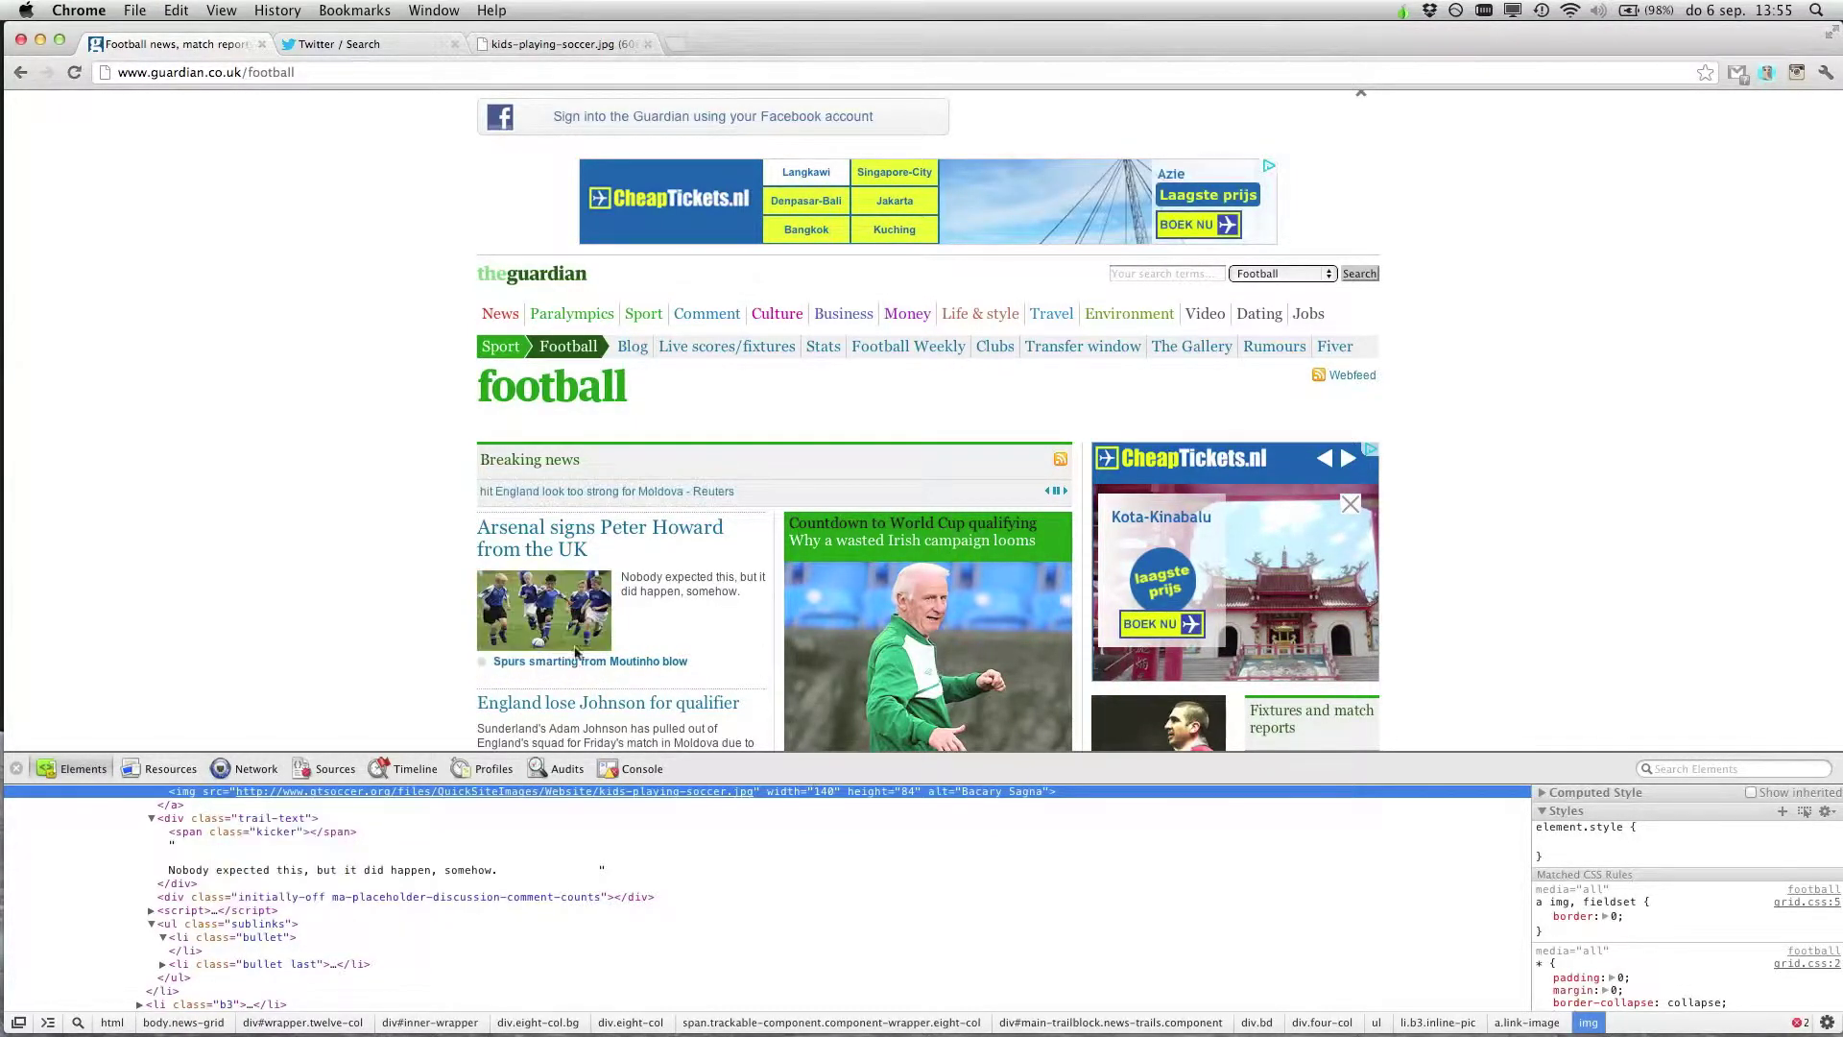
left_click(16, 768)
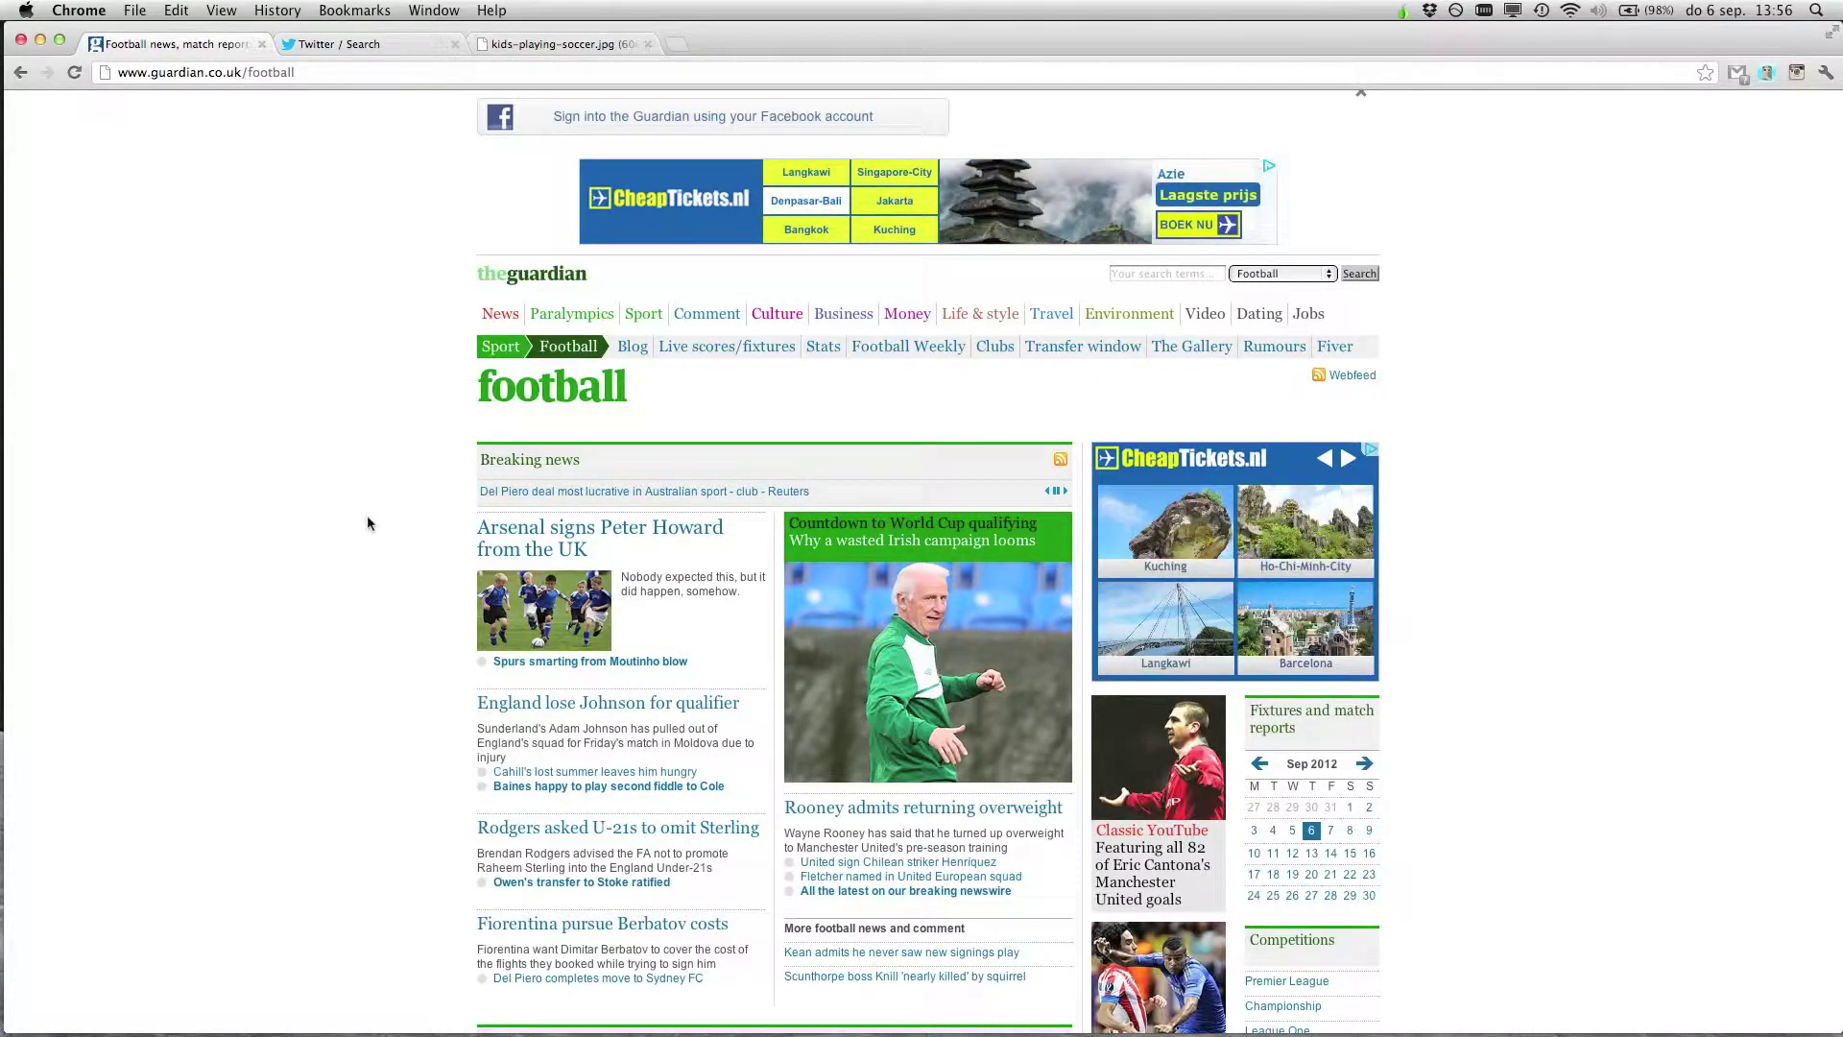
Take a region screenshot of the faked Guardian page
key("super+shift+4")
left_click_drag(329, 225, 1541, 1000)
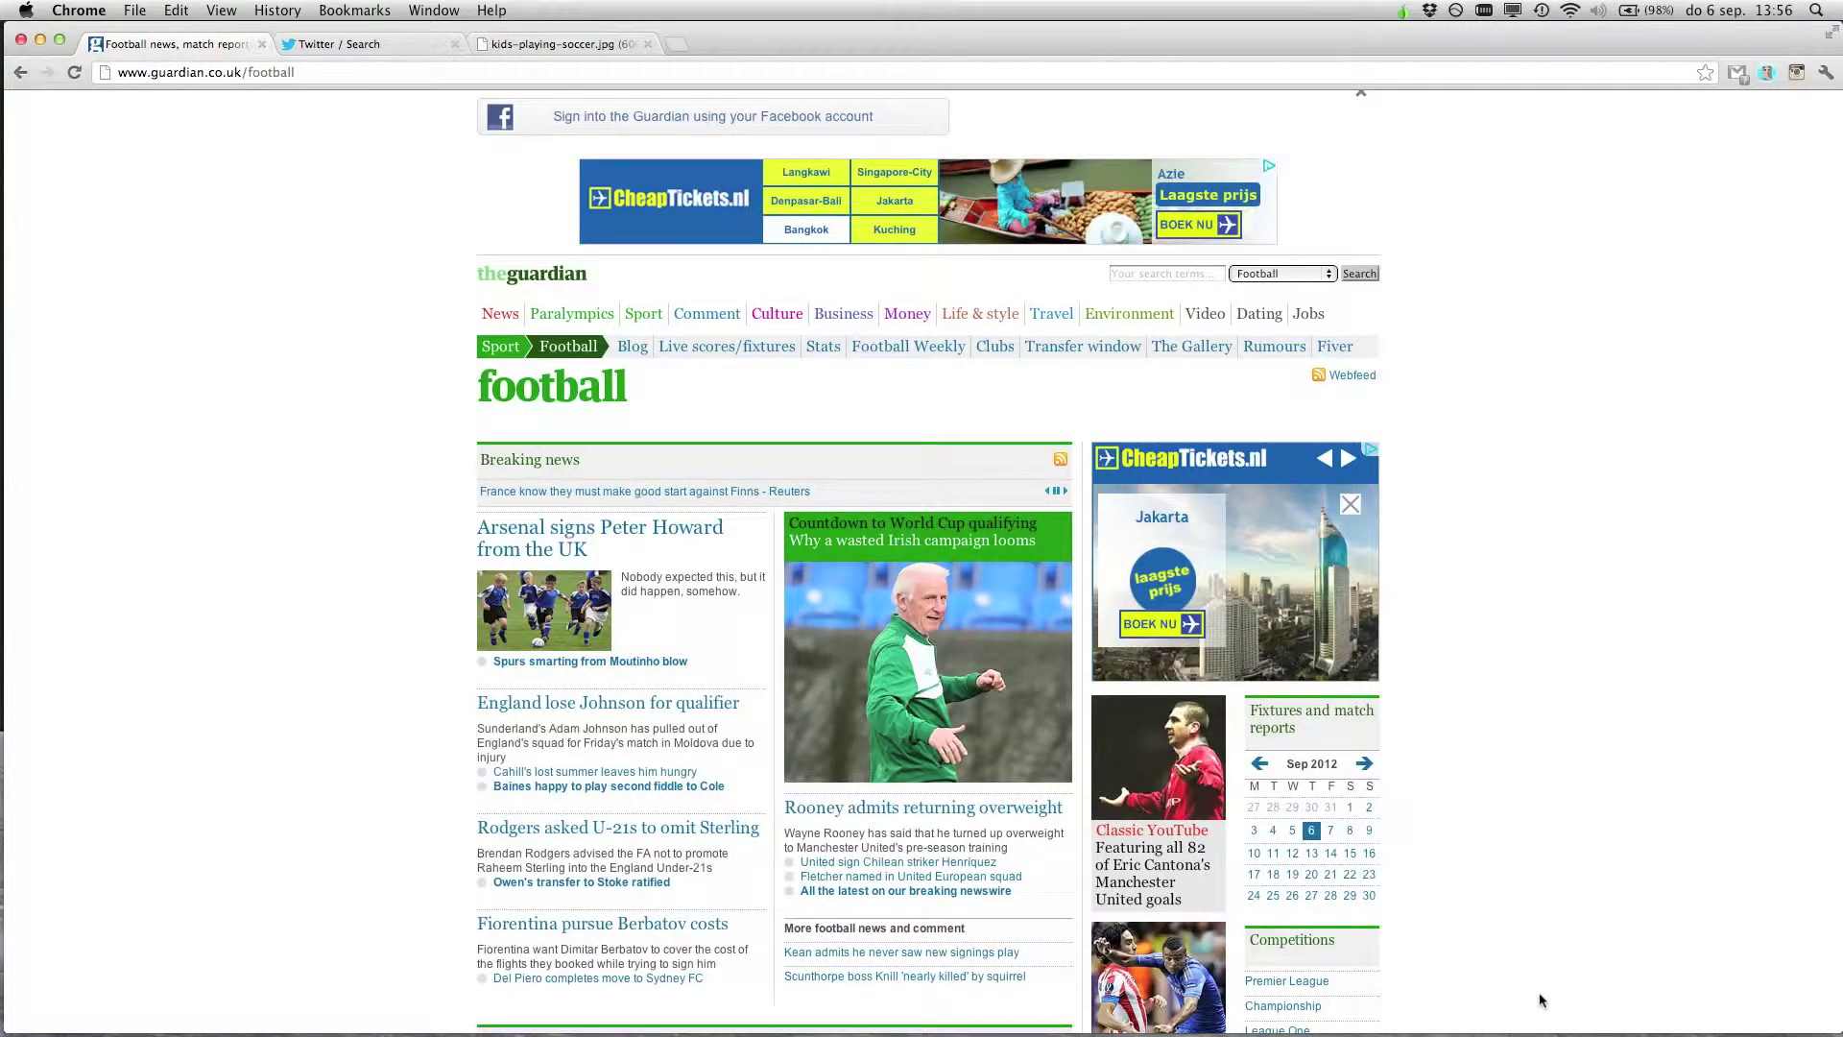
right_click(293, 477)
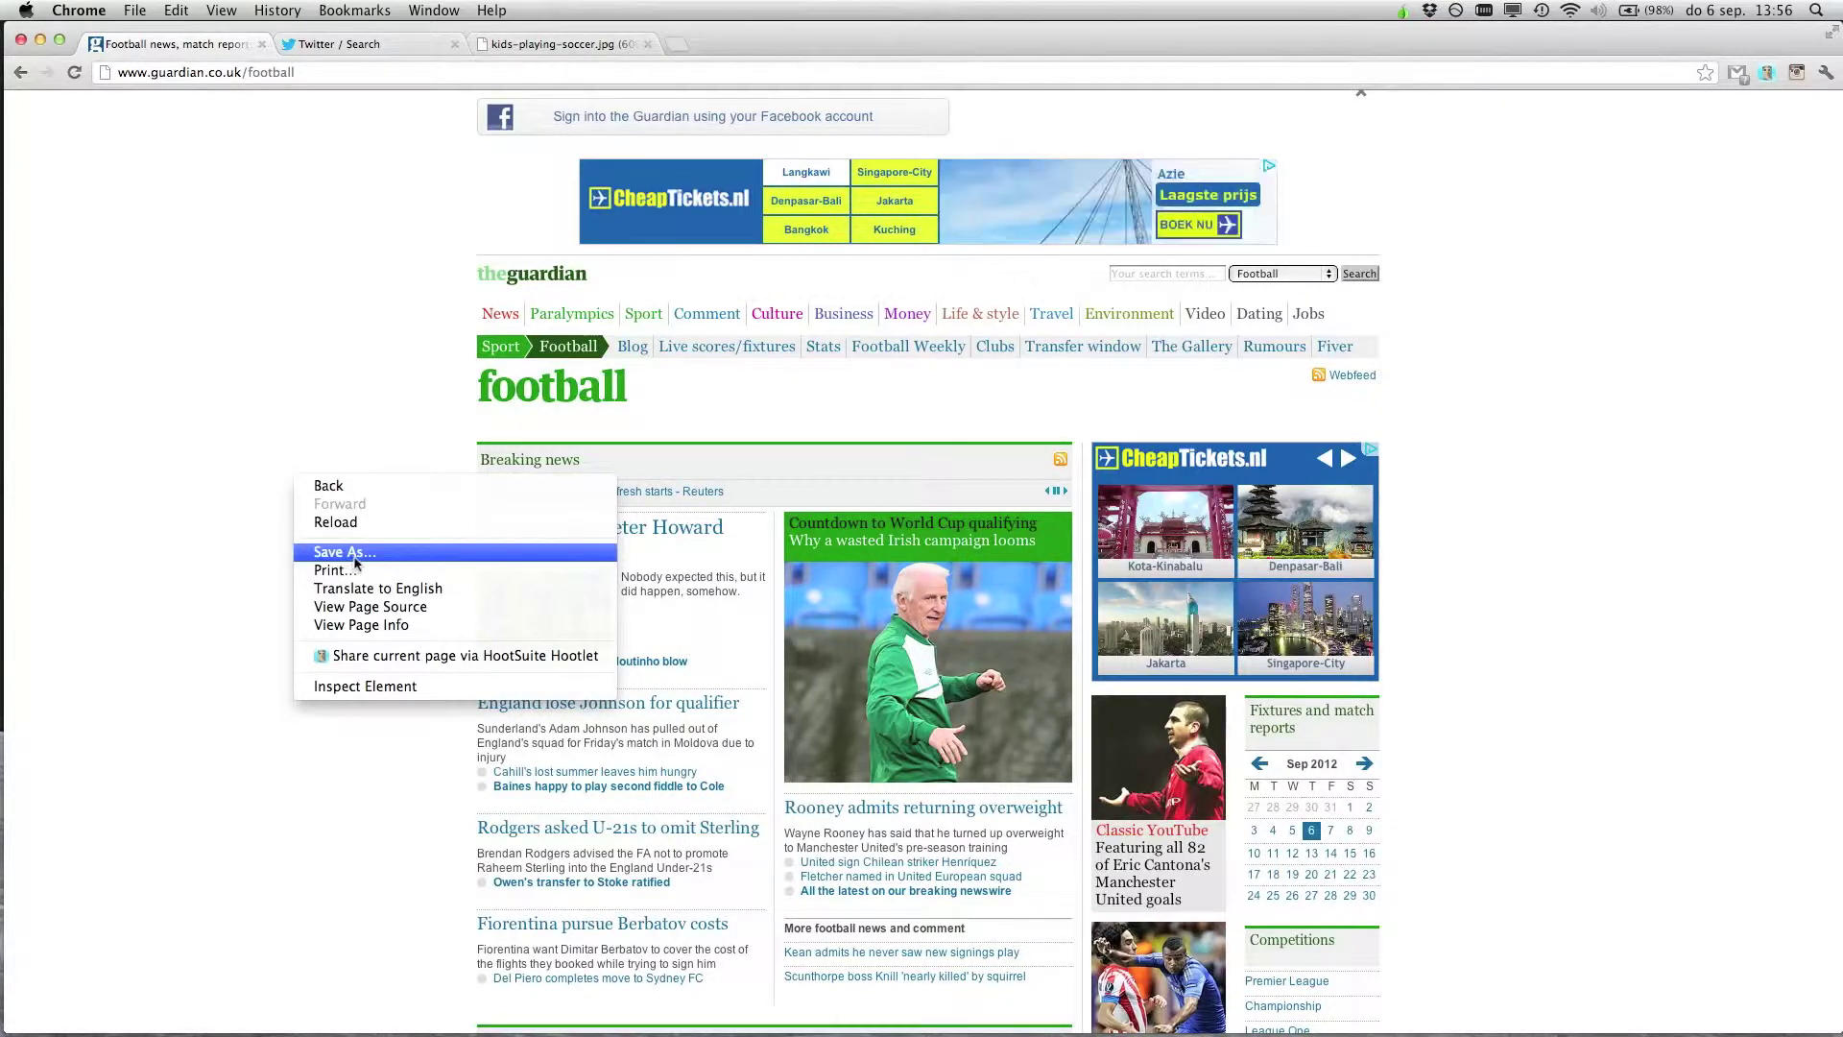
left_click(322, 394)
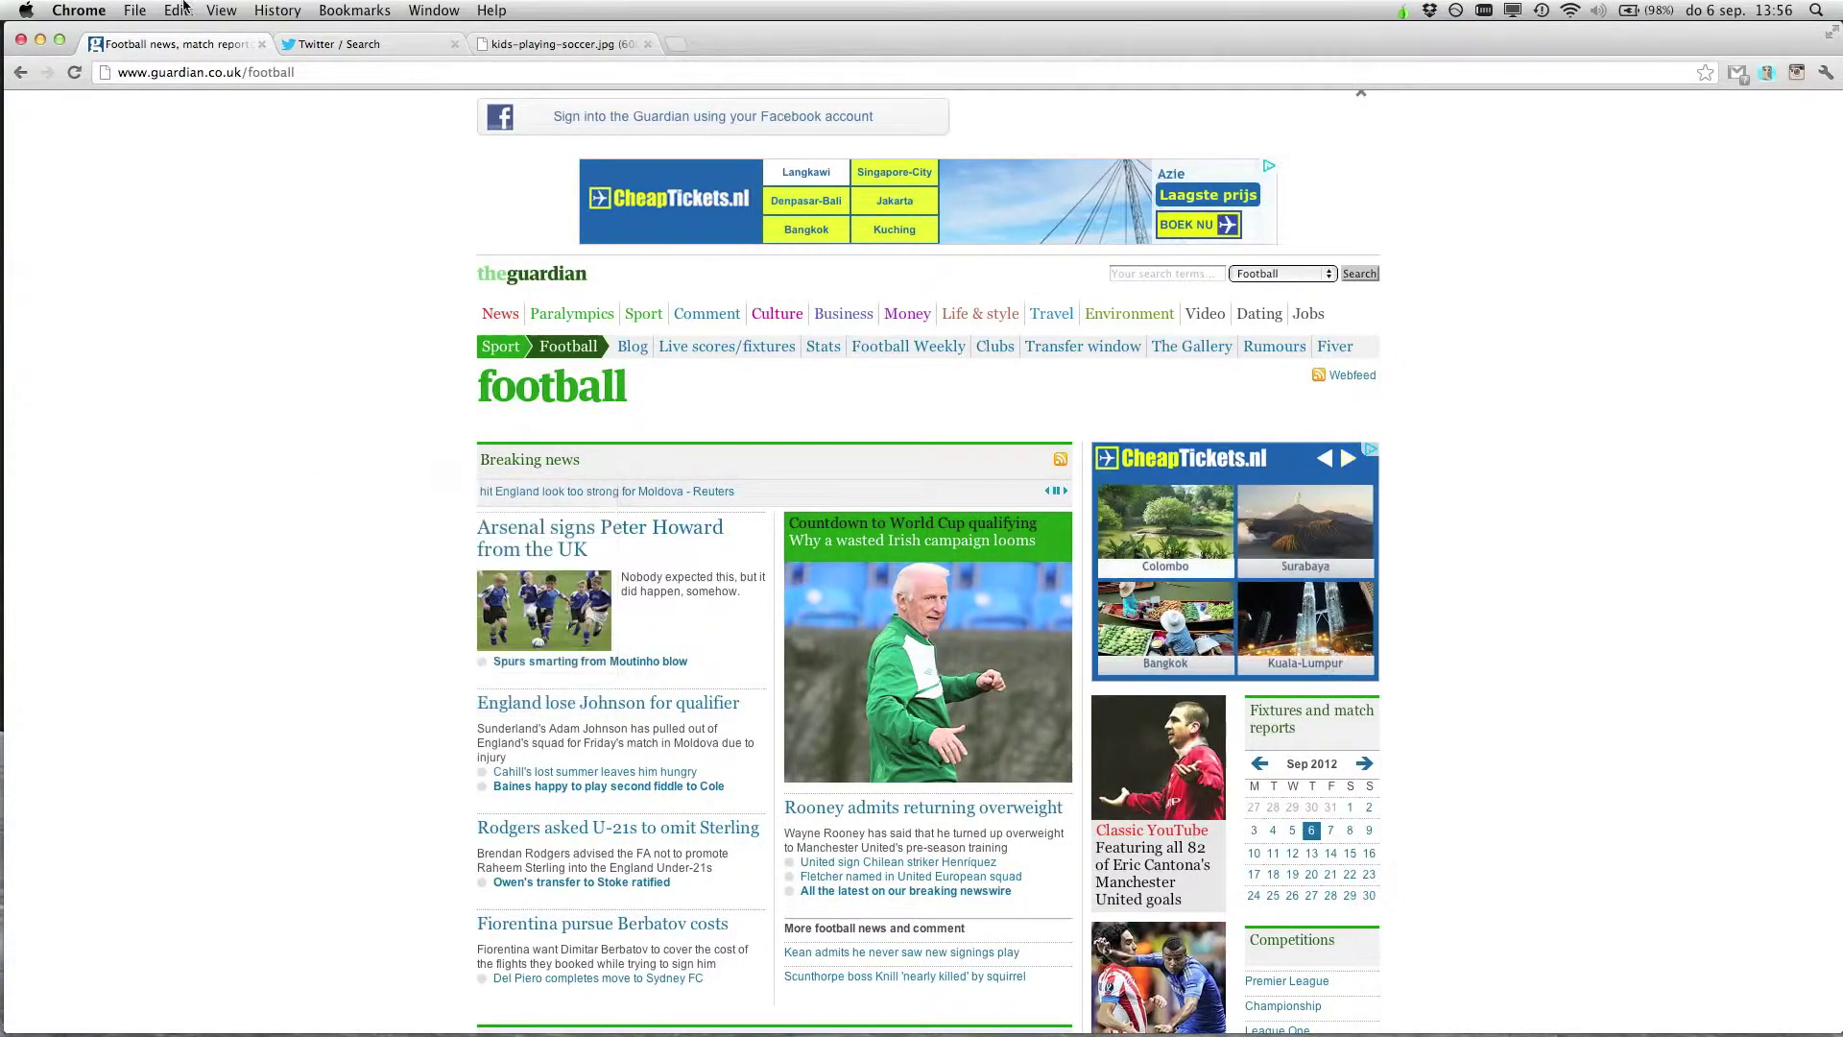
Look through the Chrome and QuickTime File menus without saving, then show the Twitter / Search tab
left_click(136, 11)
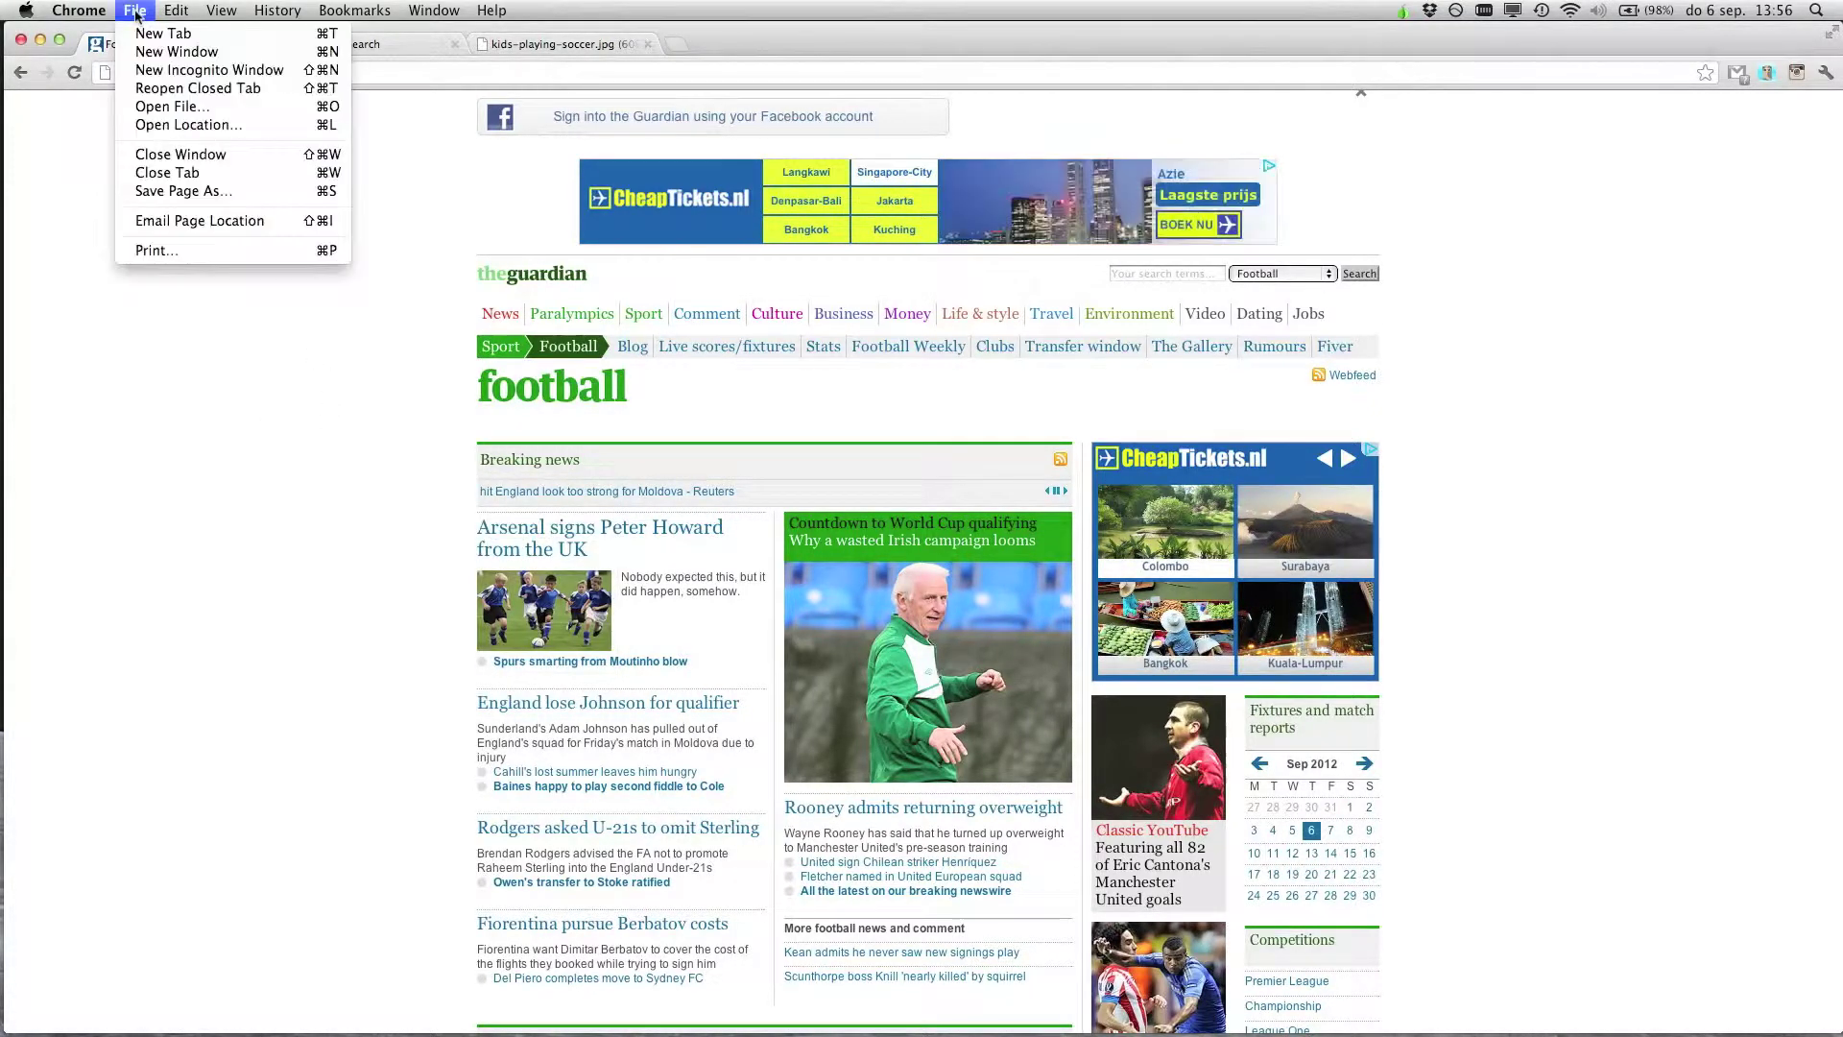
left_click(191, 88)
left_click(195, 10)
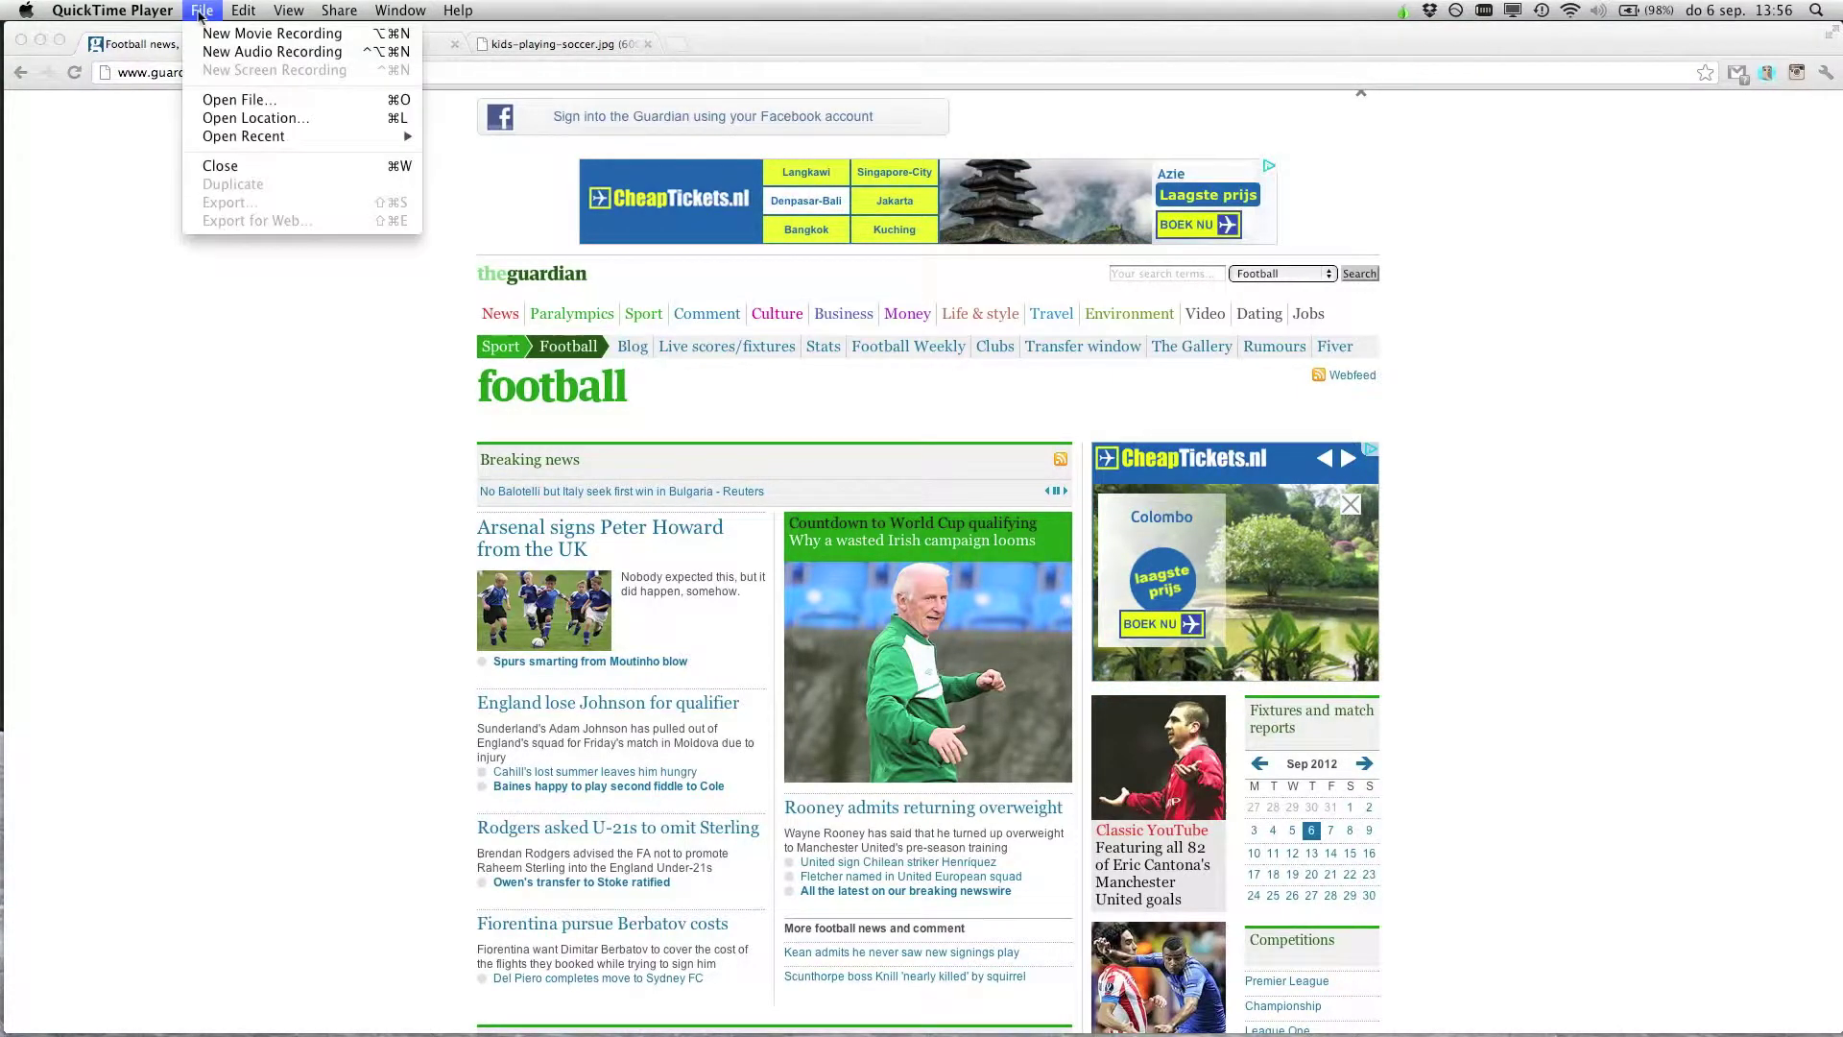
mouse_move(267, 141)
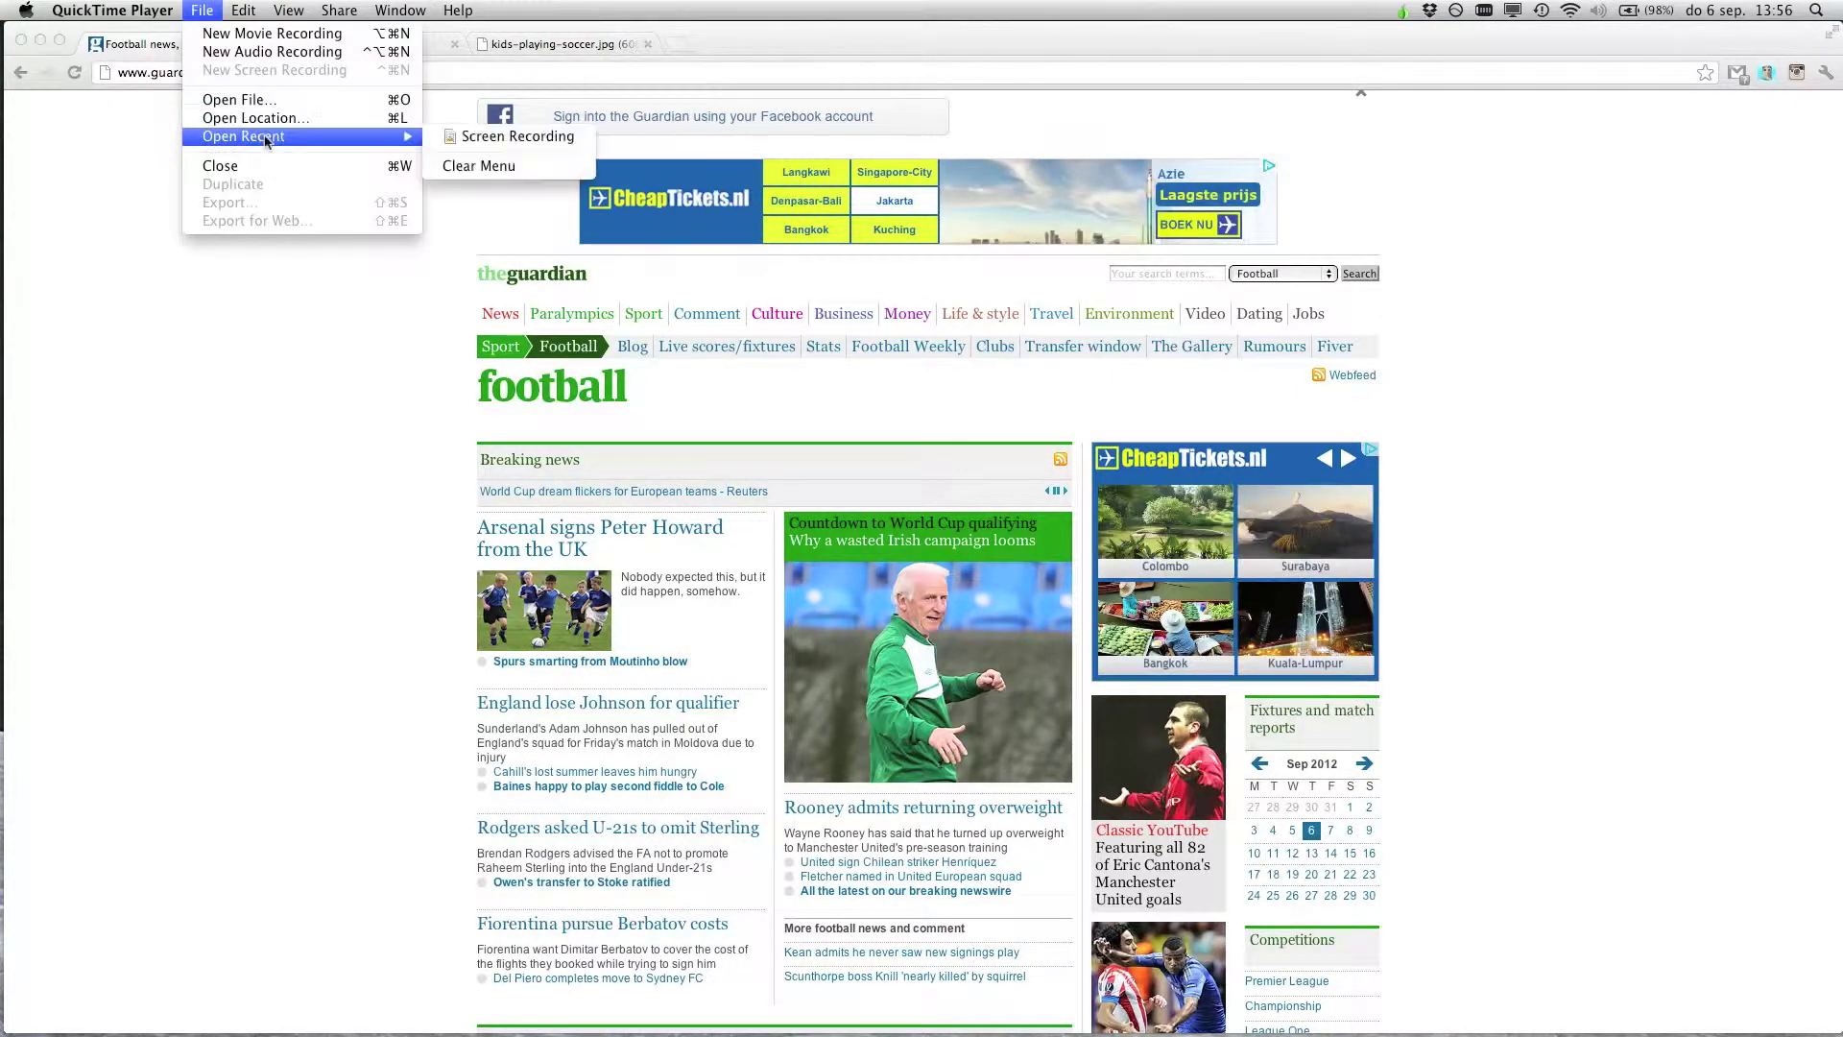
left_click(341, 407)
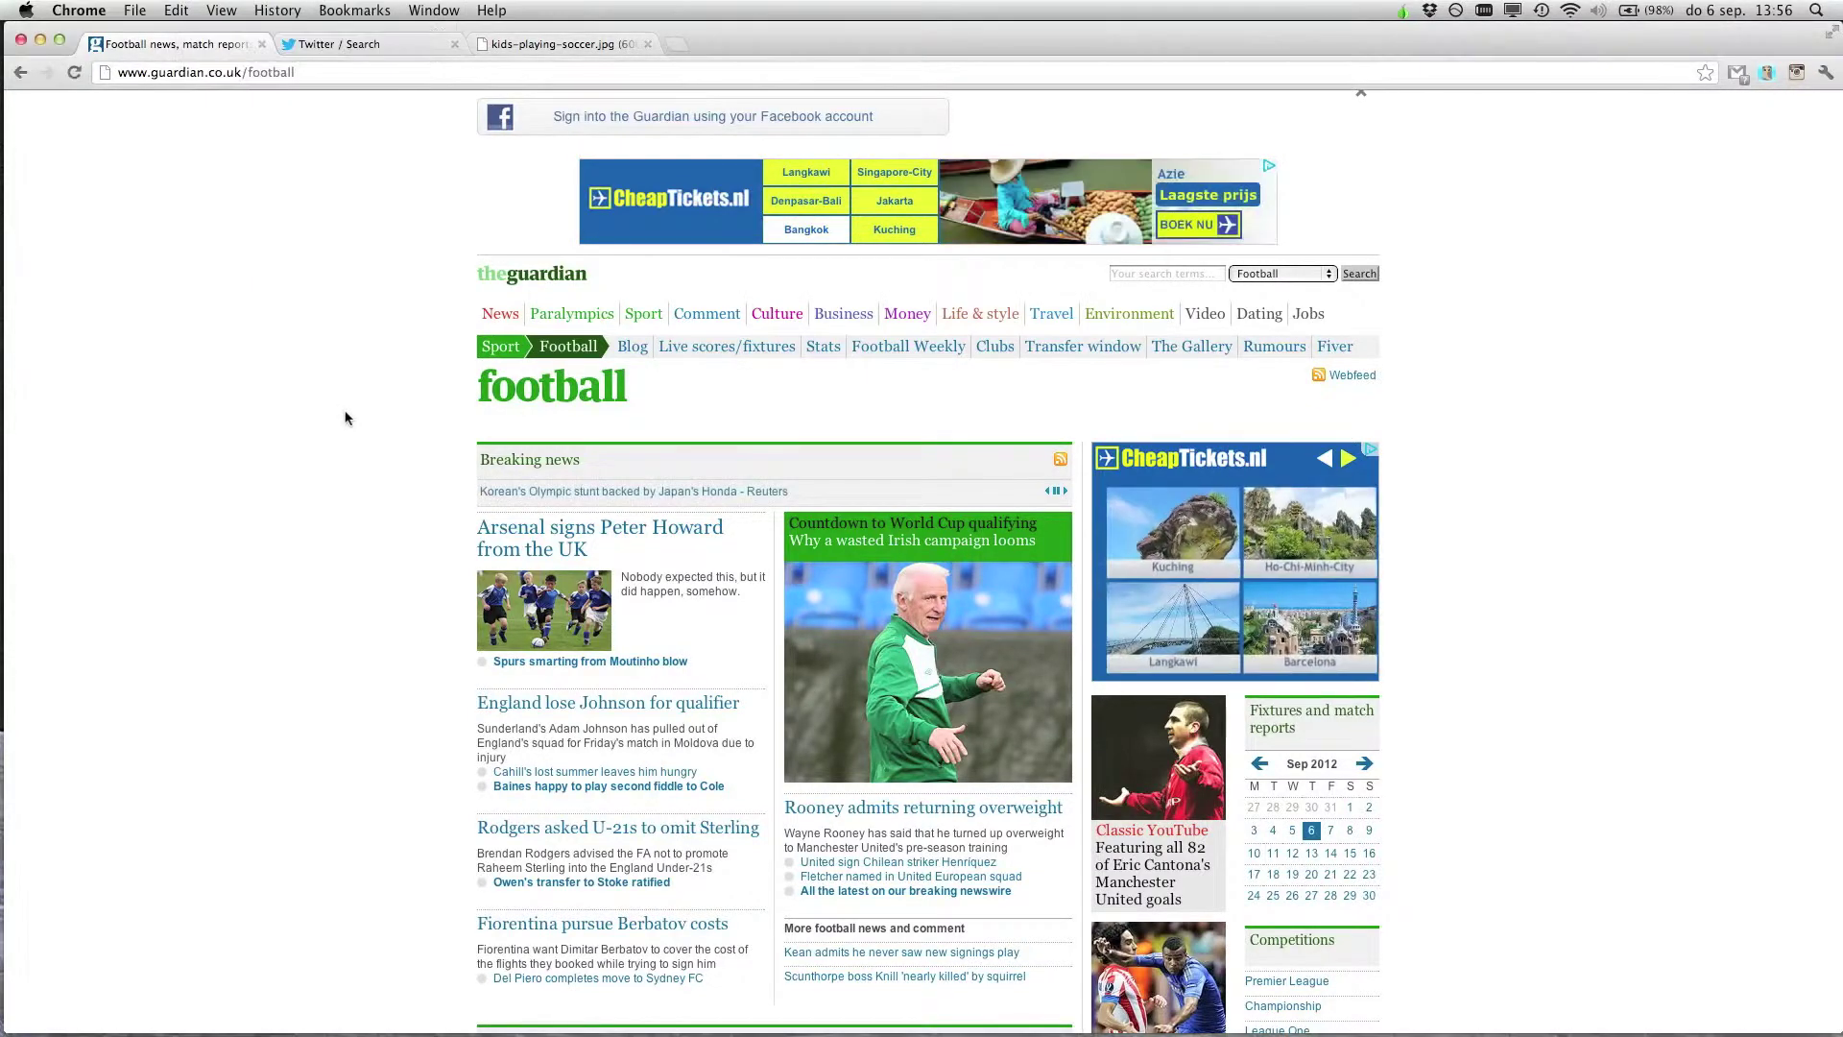
left_click(135, 10)
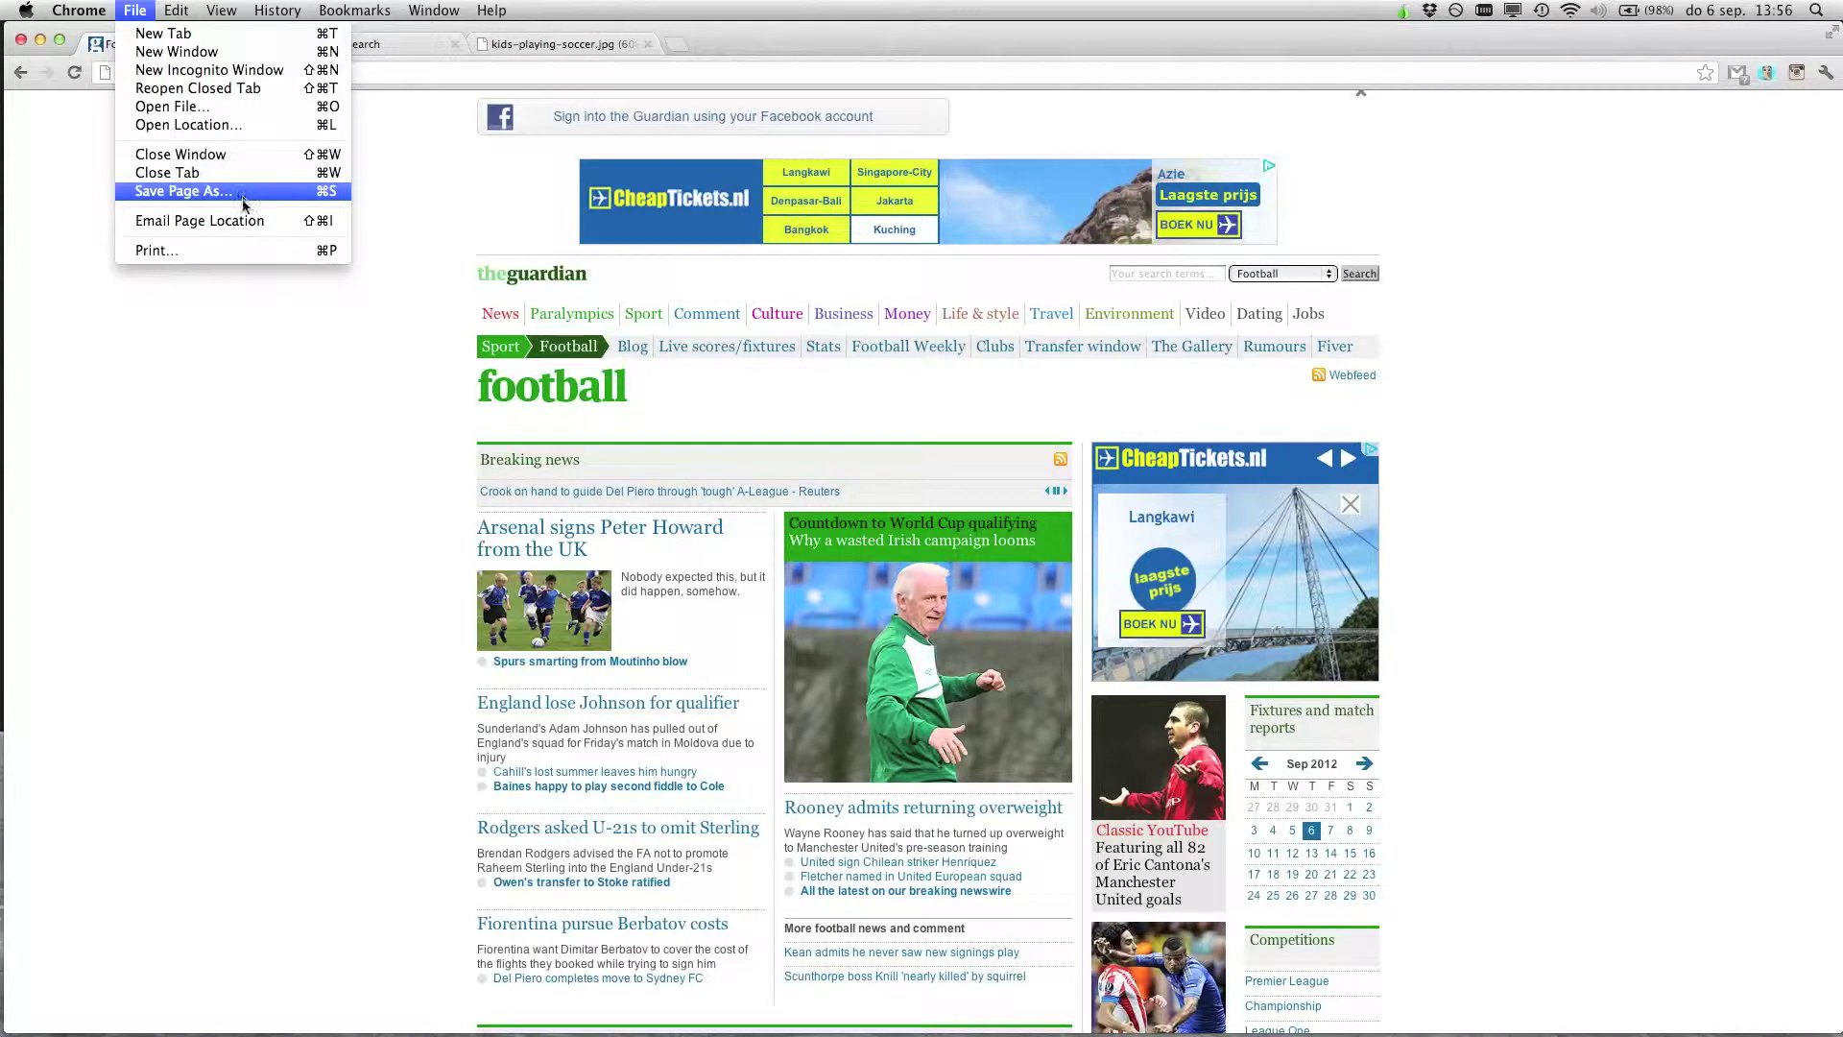
left_click(382, 764)
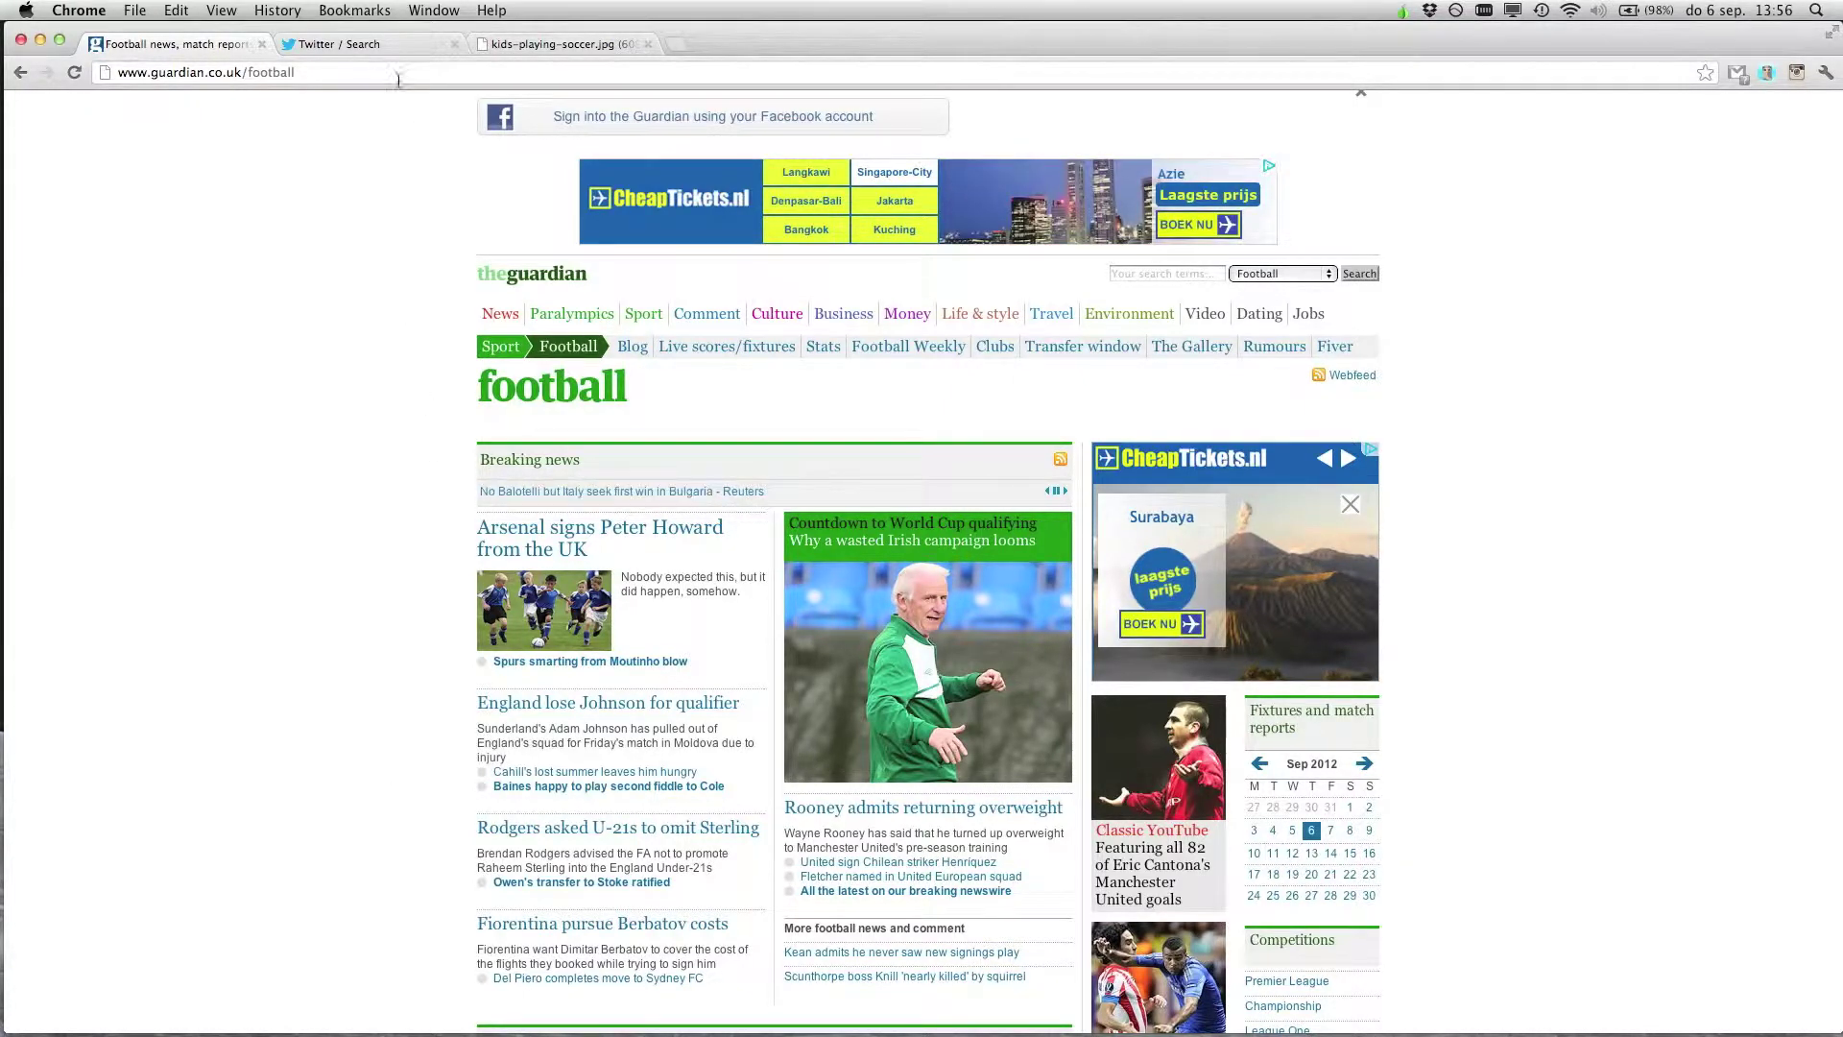
left_click(378, 44)
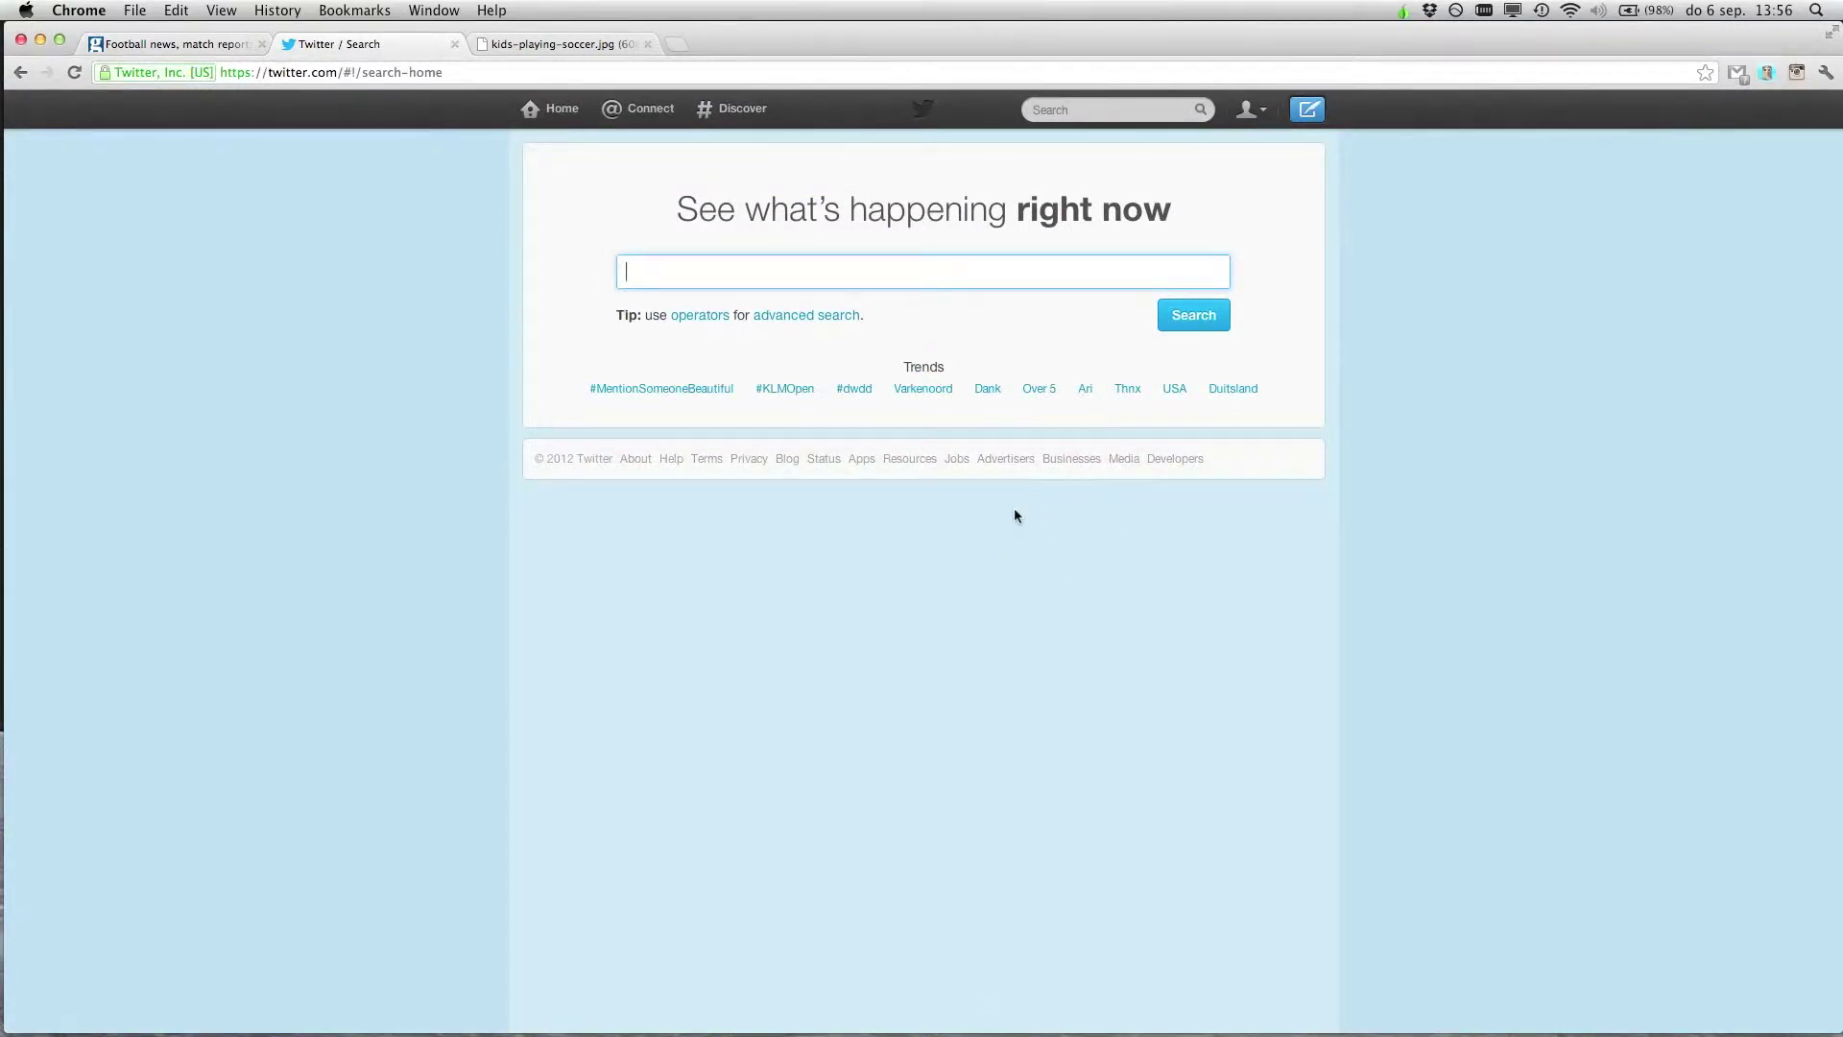
right_click(1177, 388)
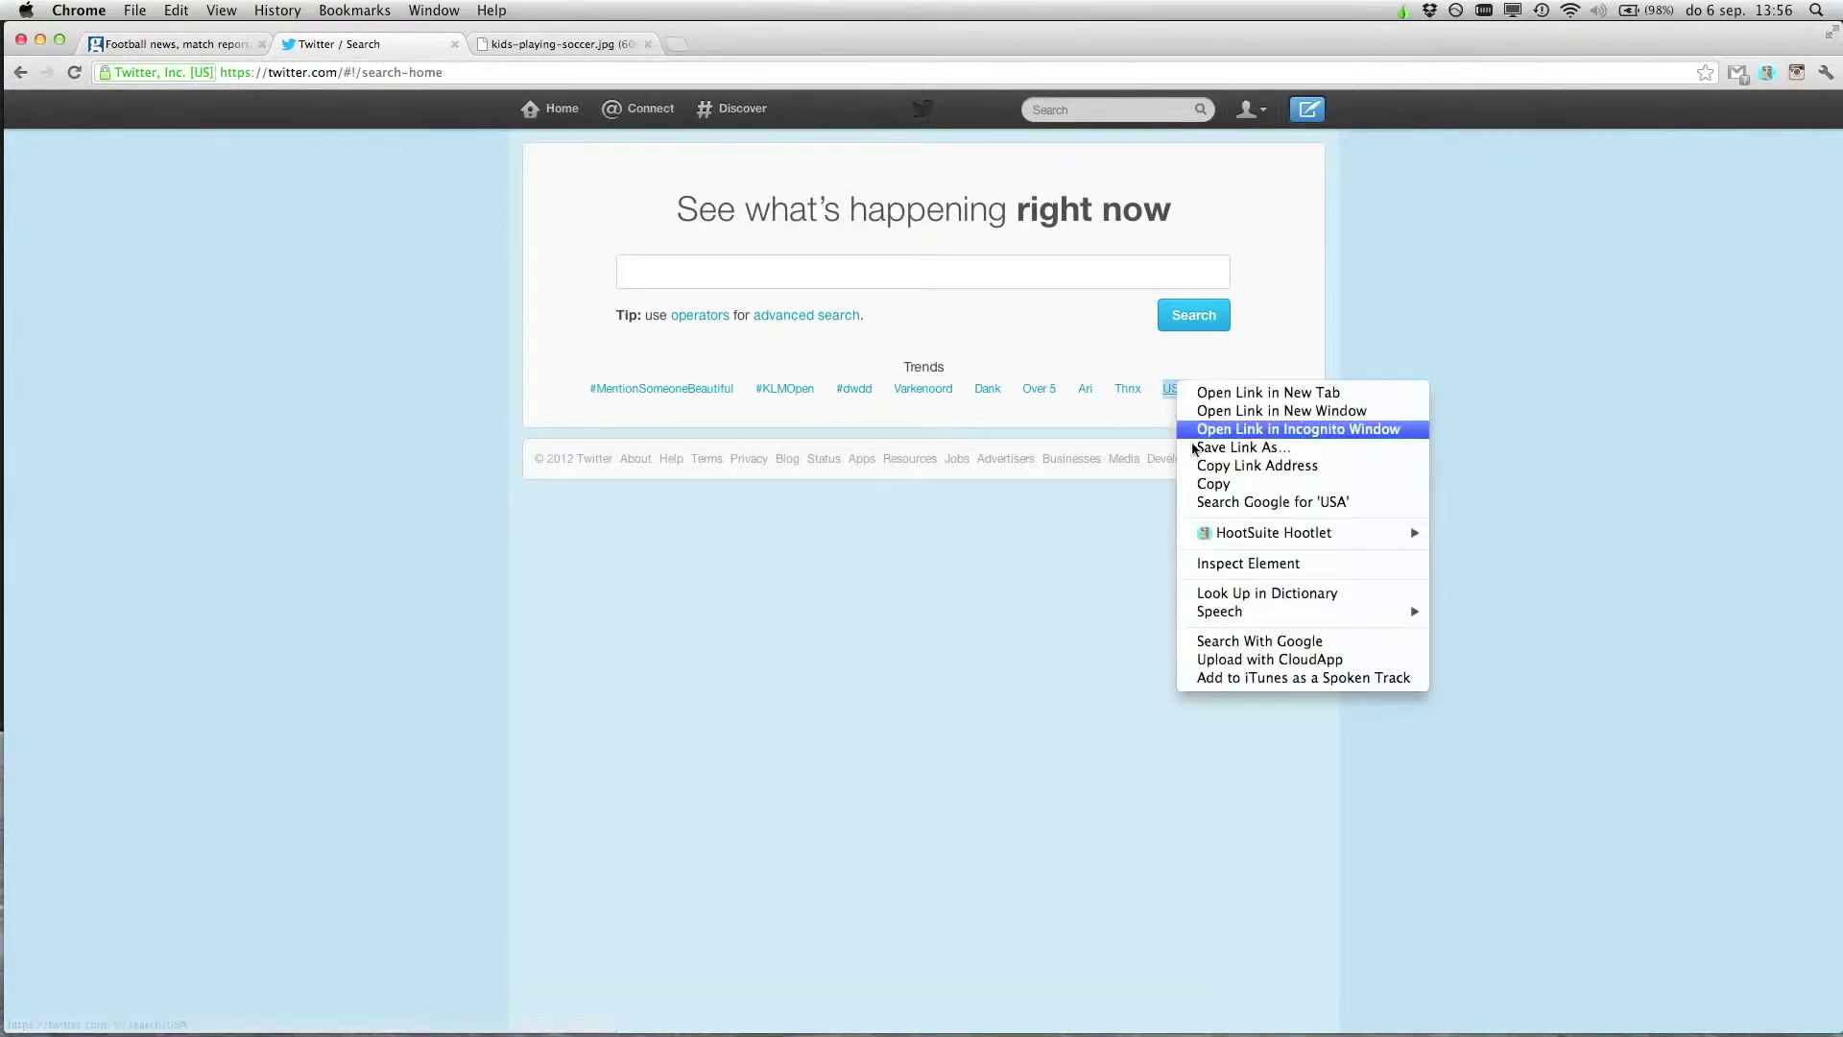
left_click(1250, 566)
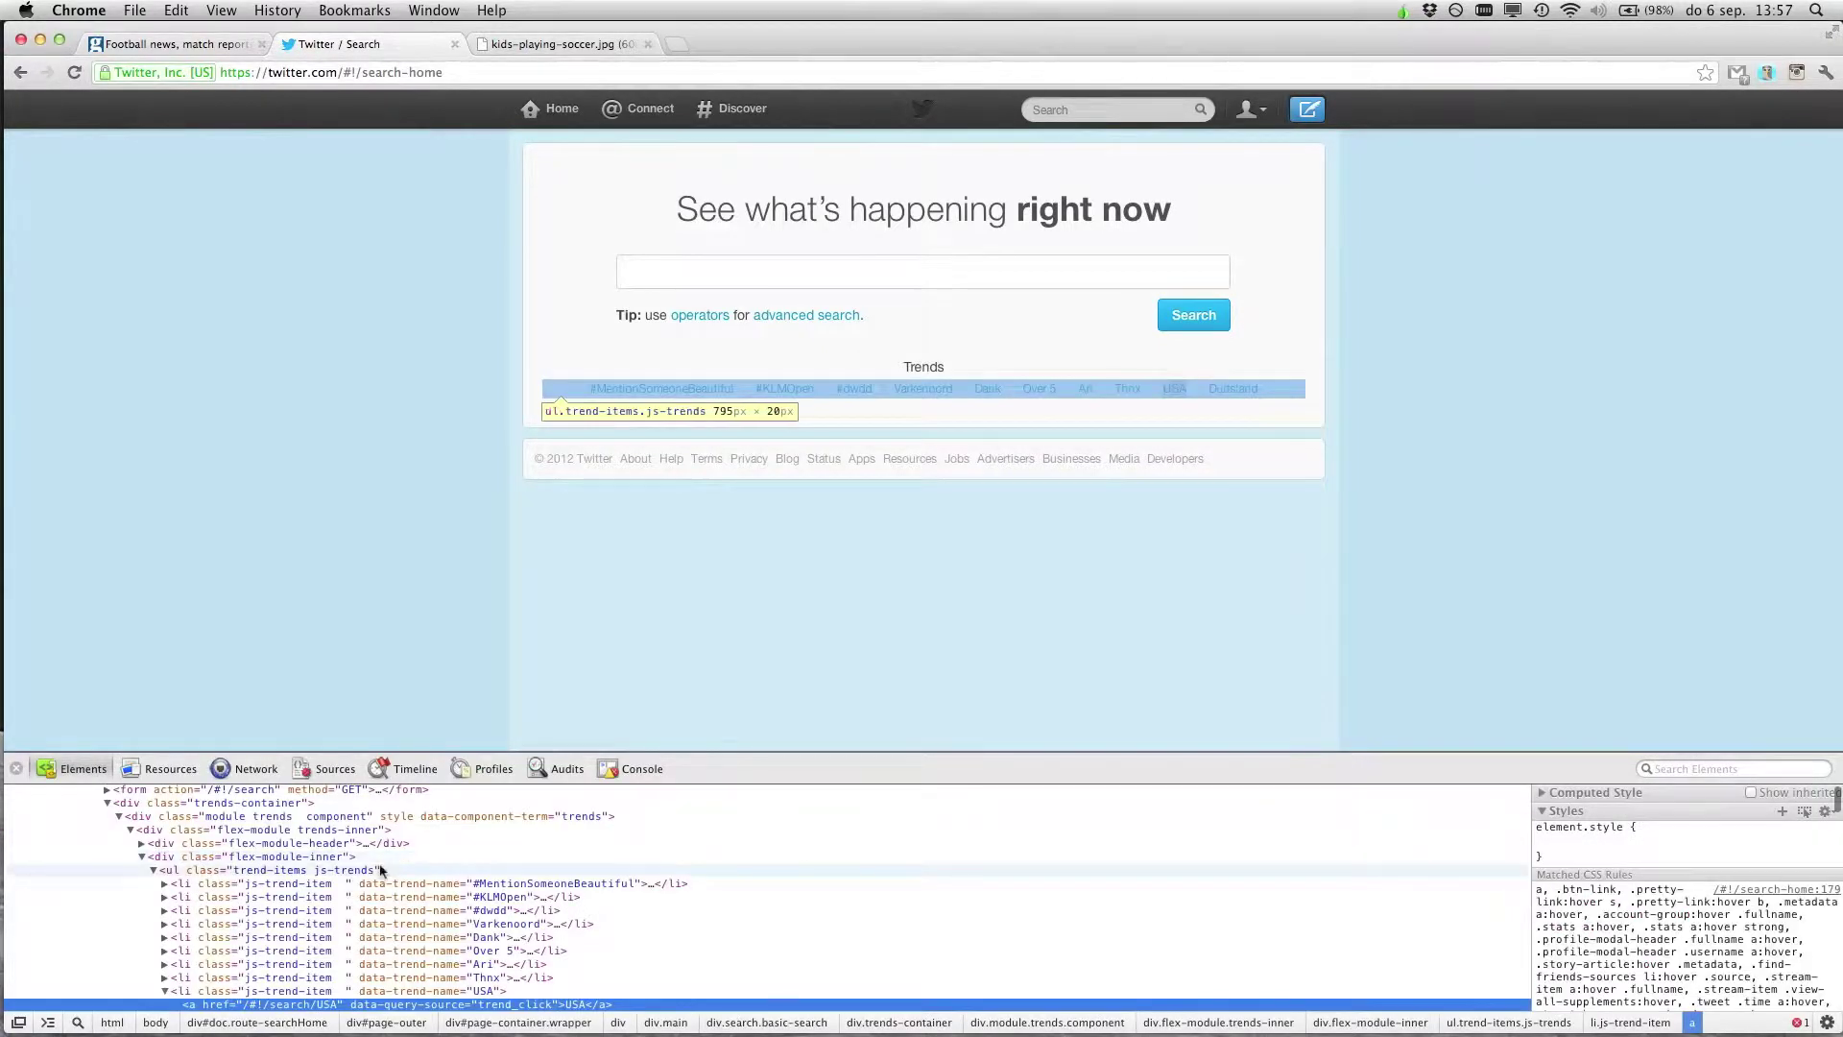
scroll(509, 893, "down", 3)
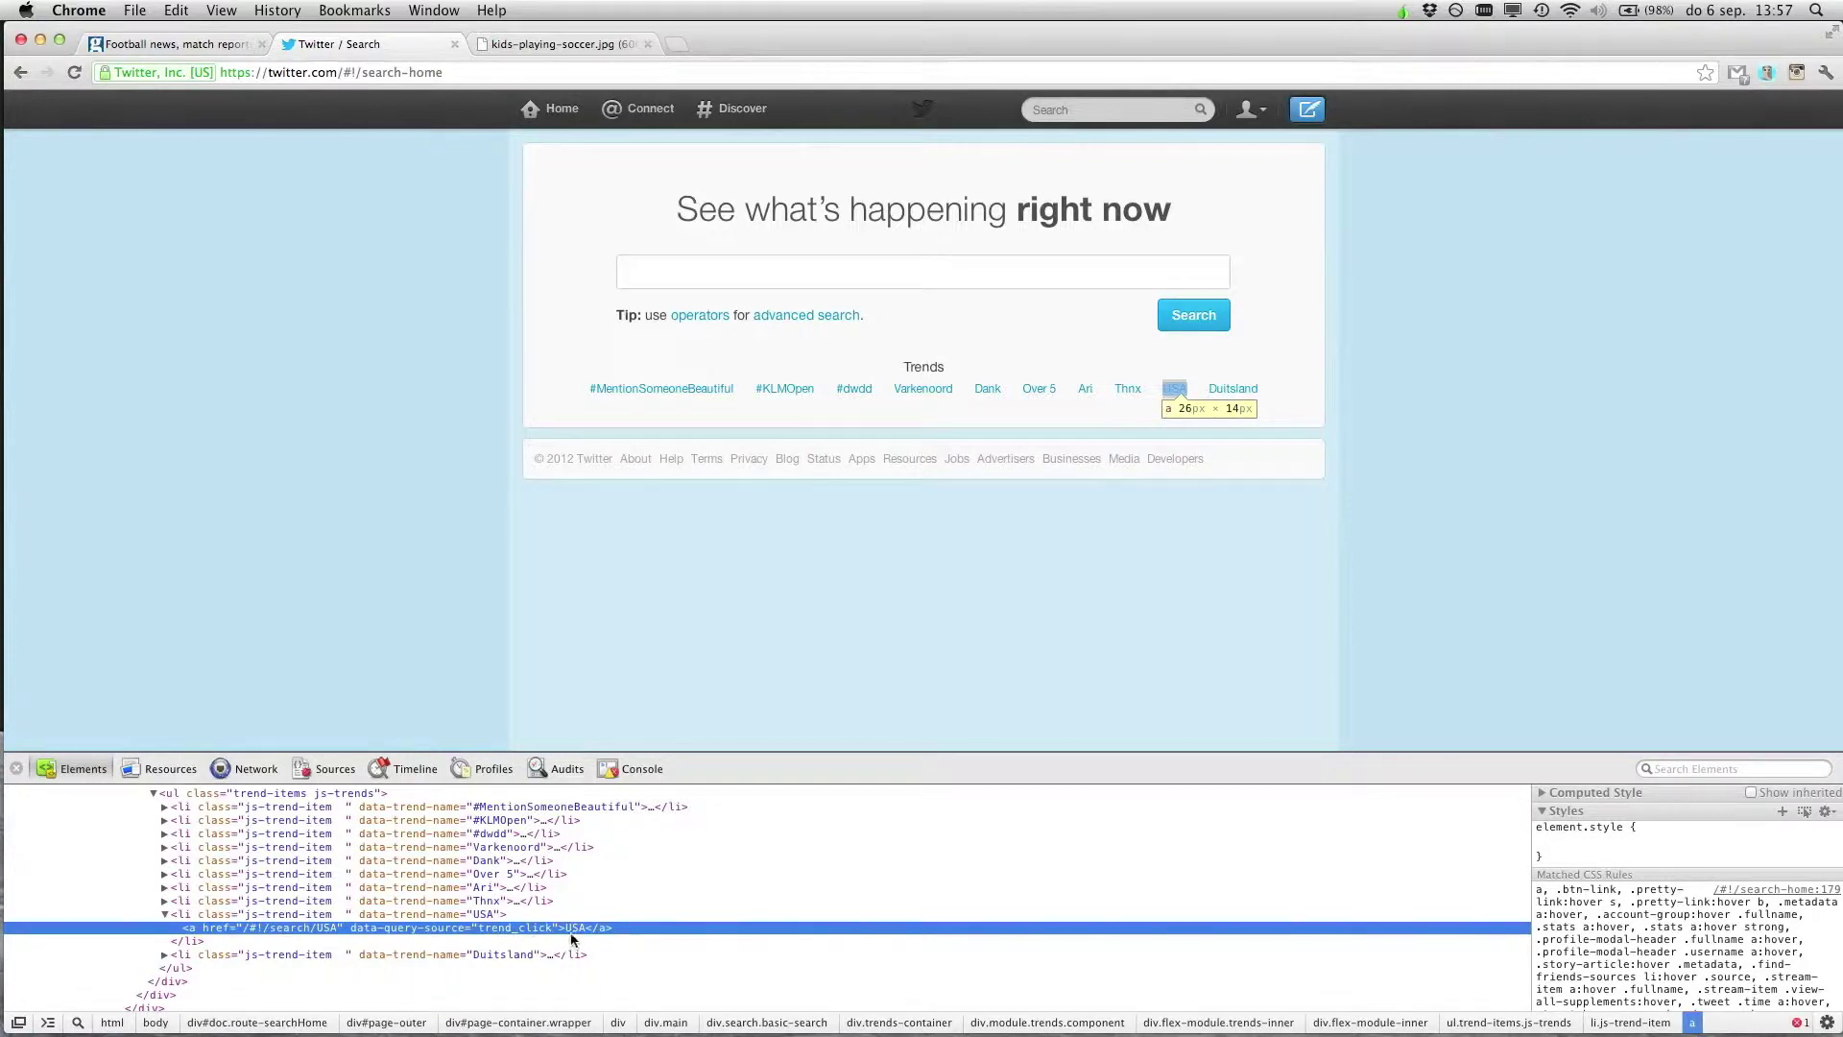
double_click(580, 929)
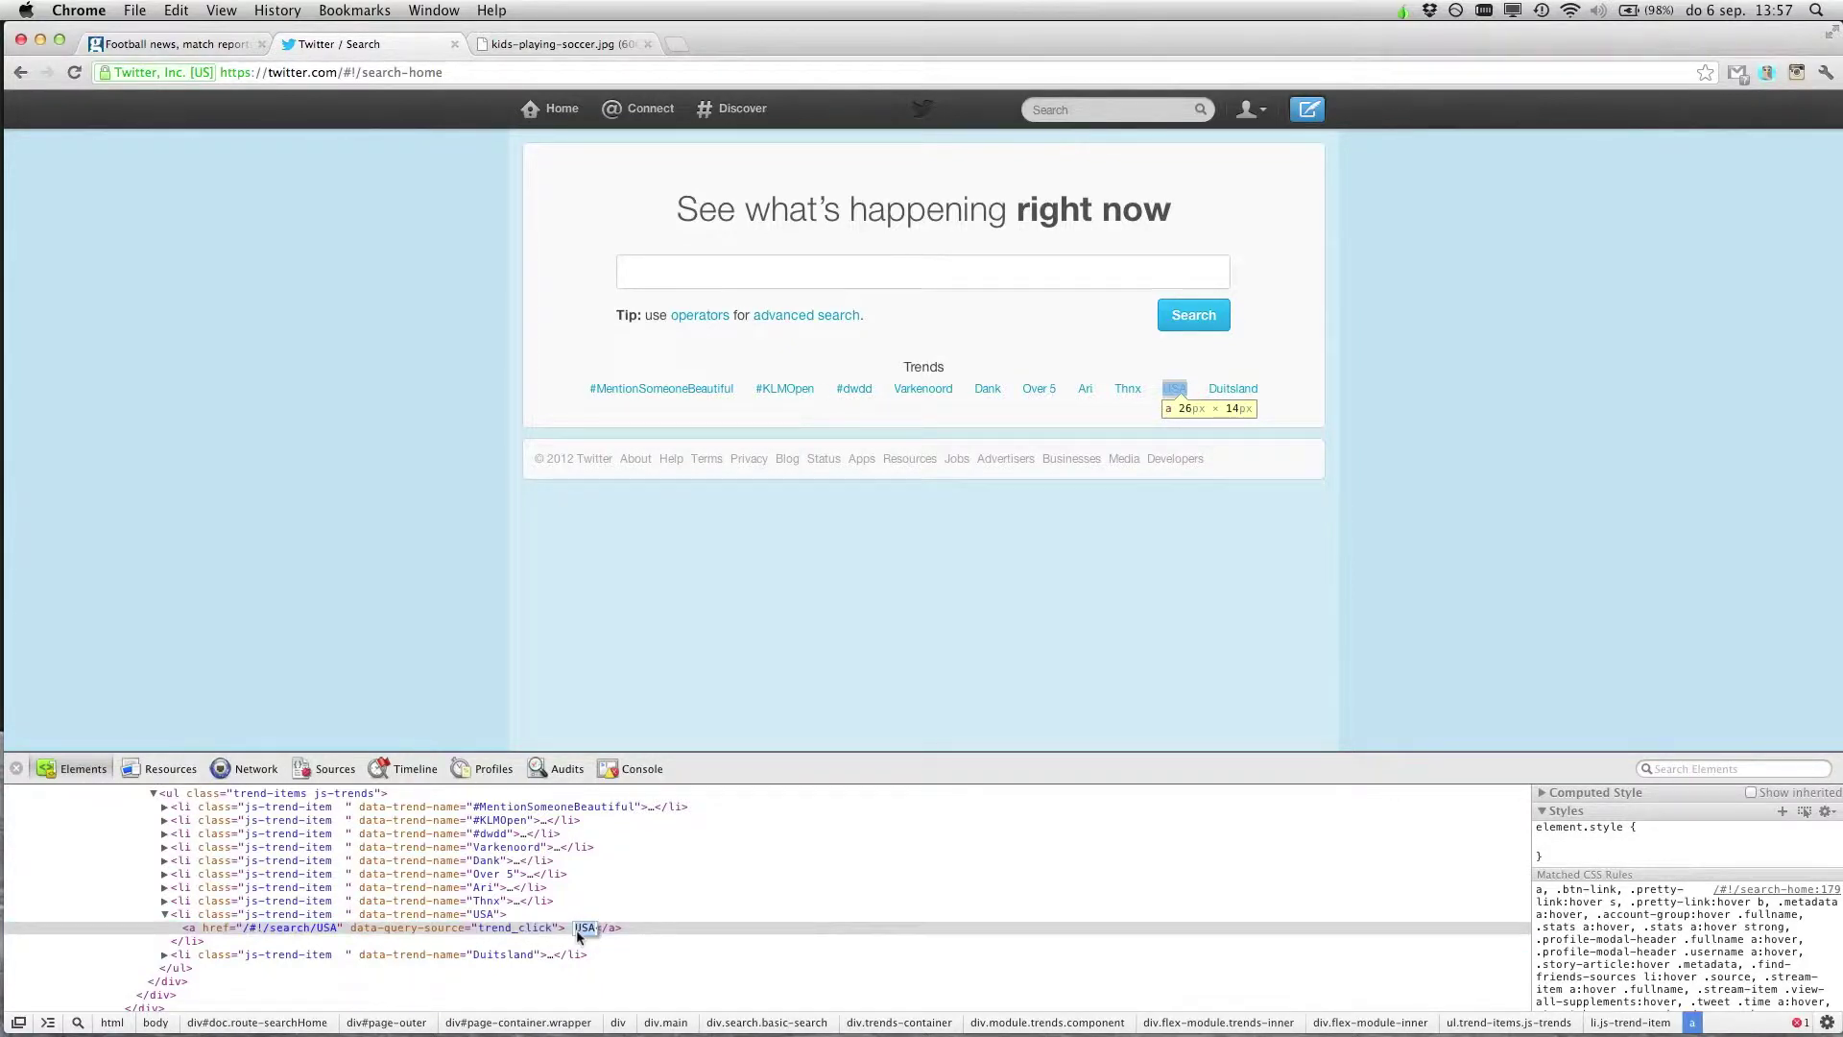
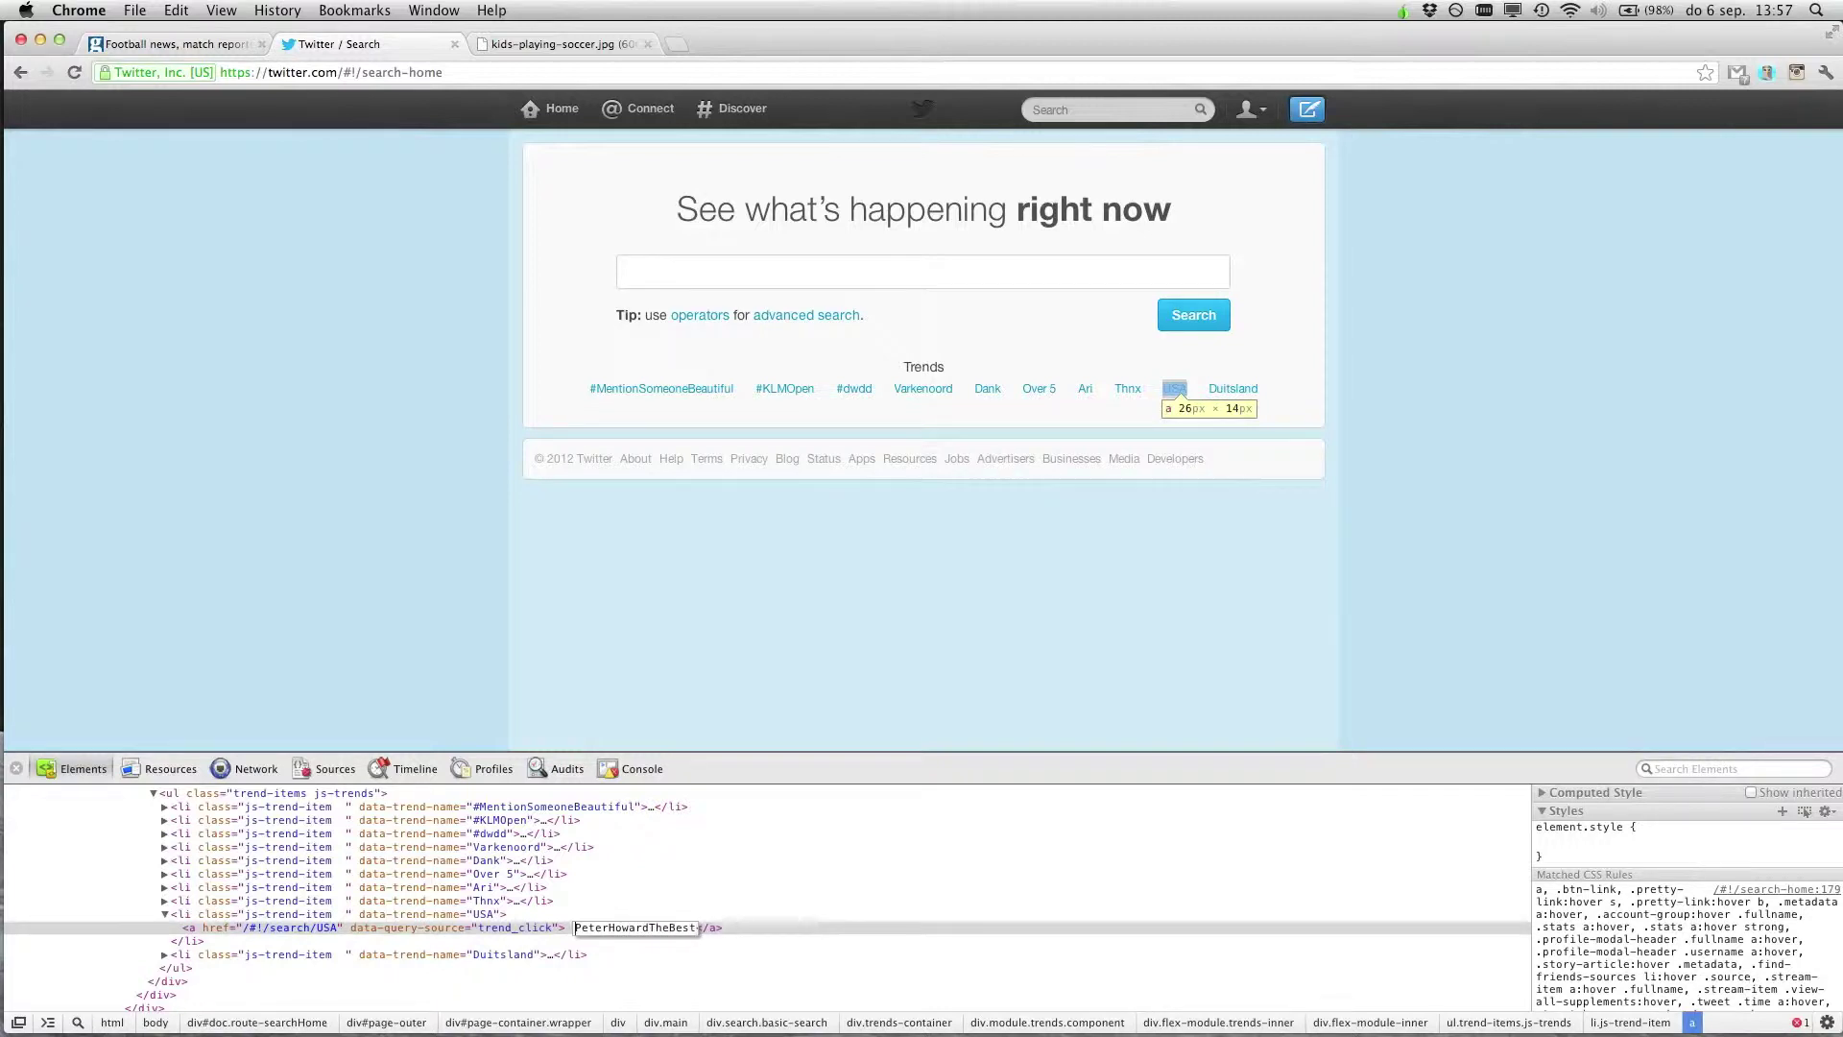
key("Return")
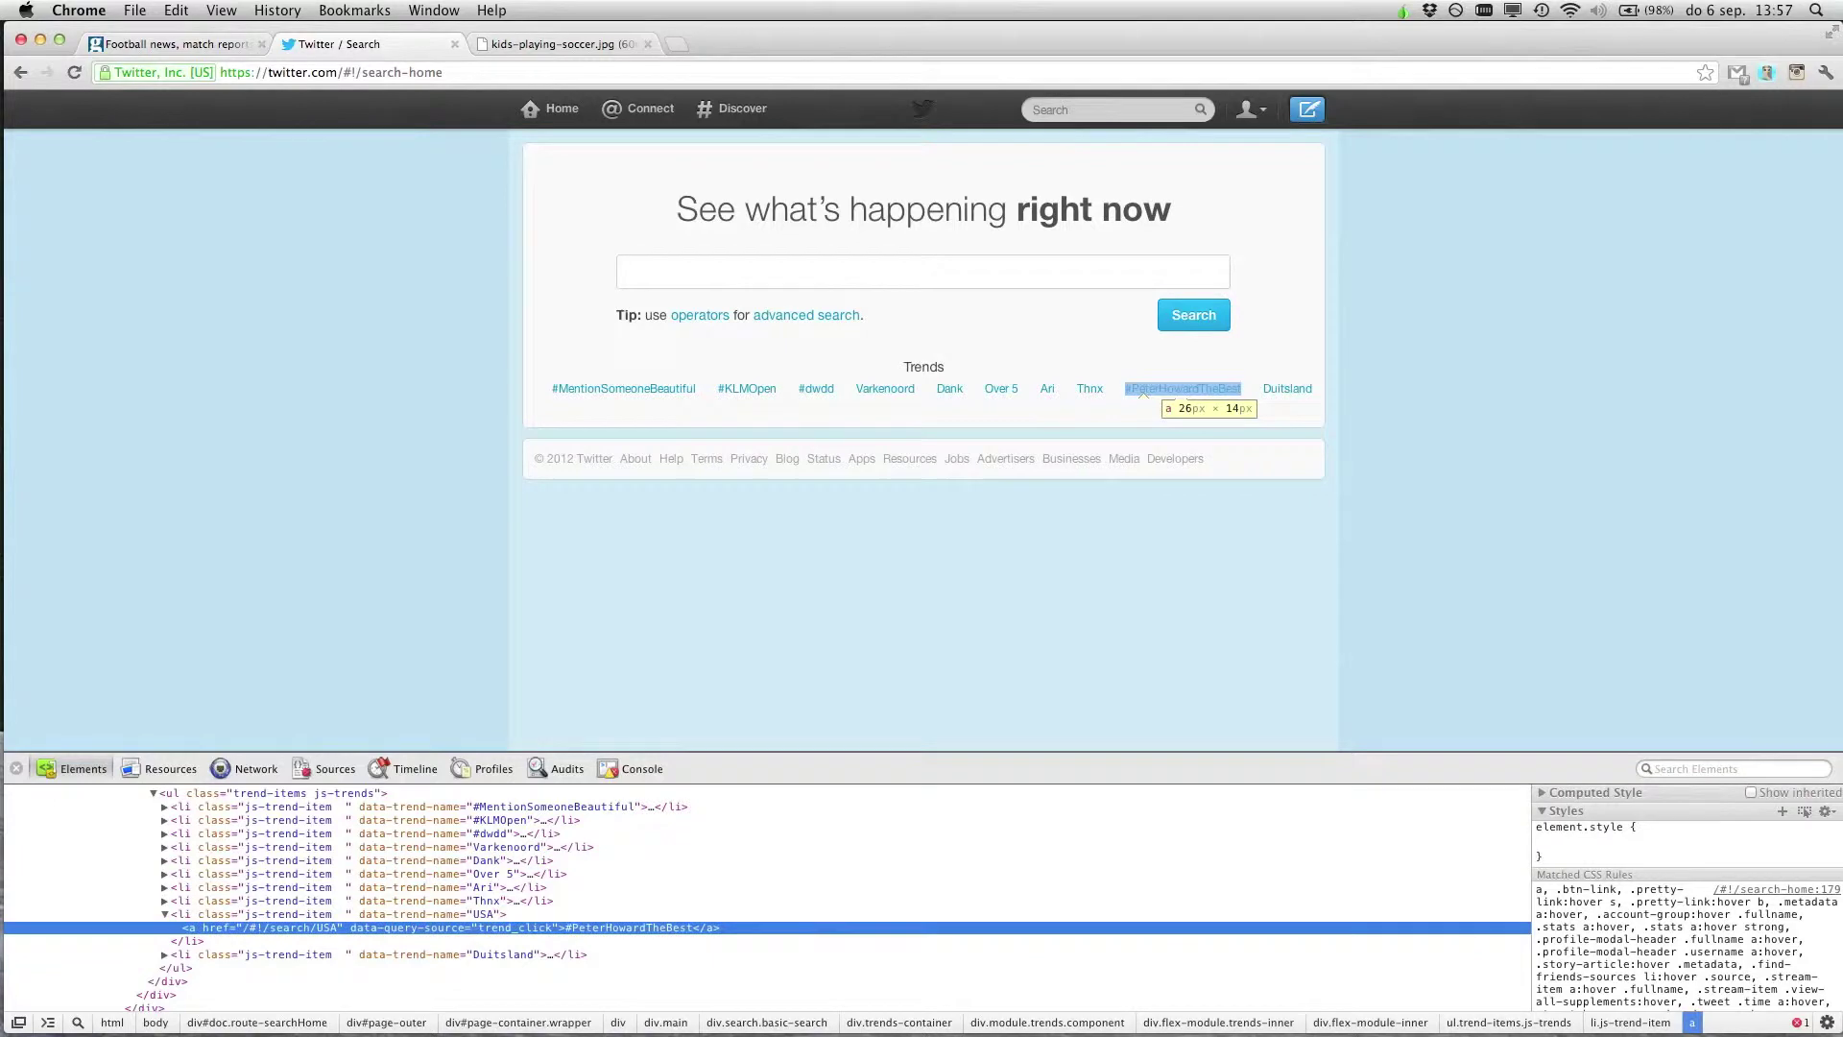
left_click(1029, 613)
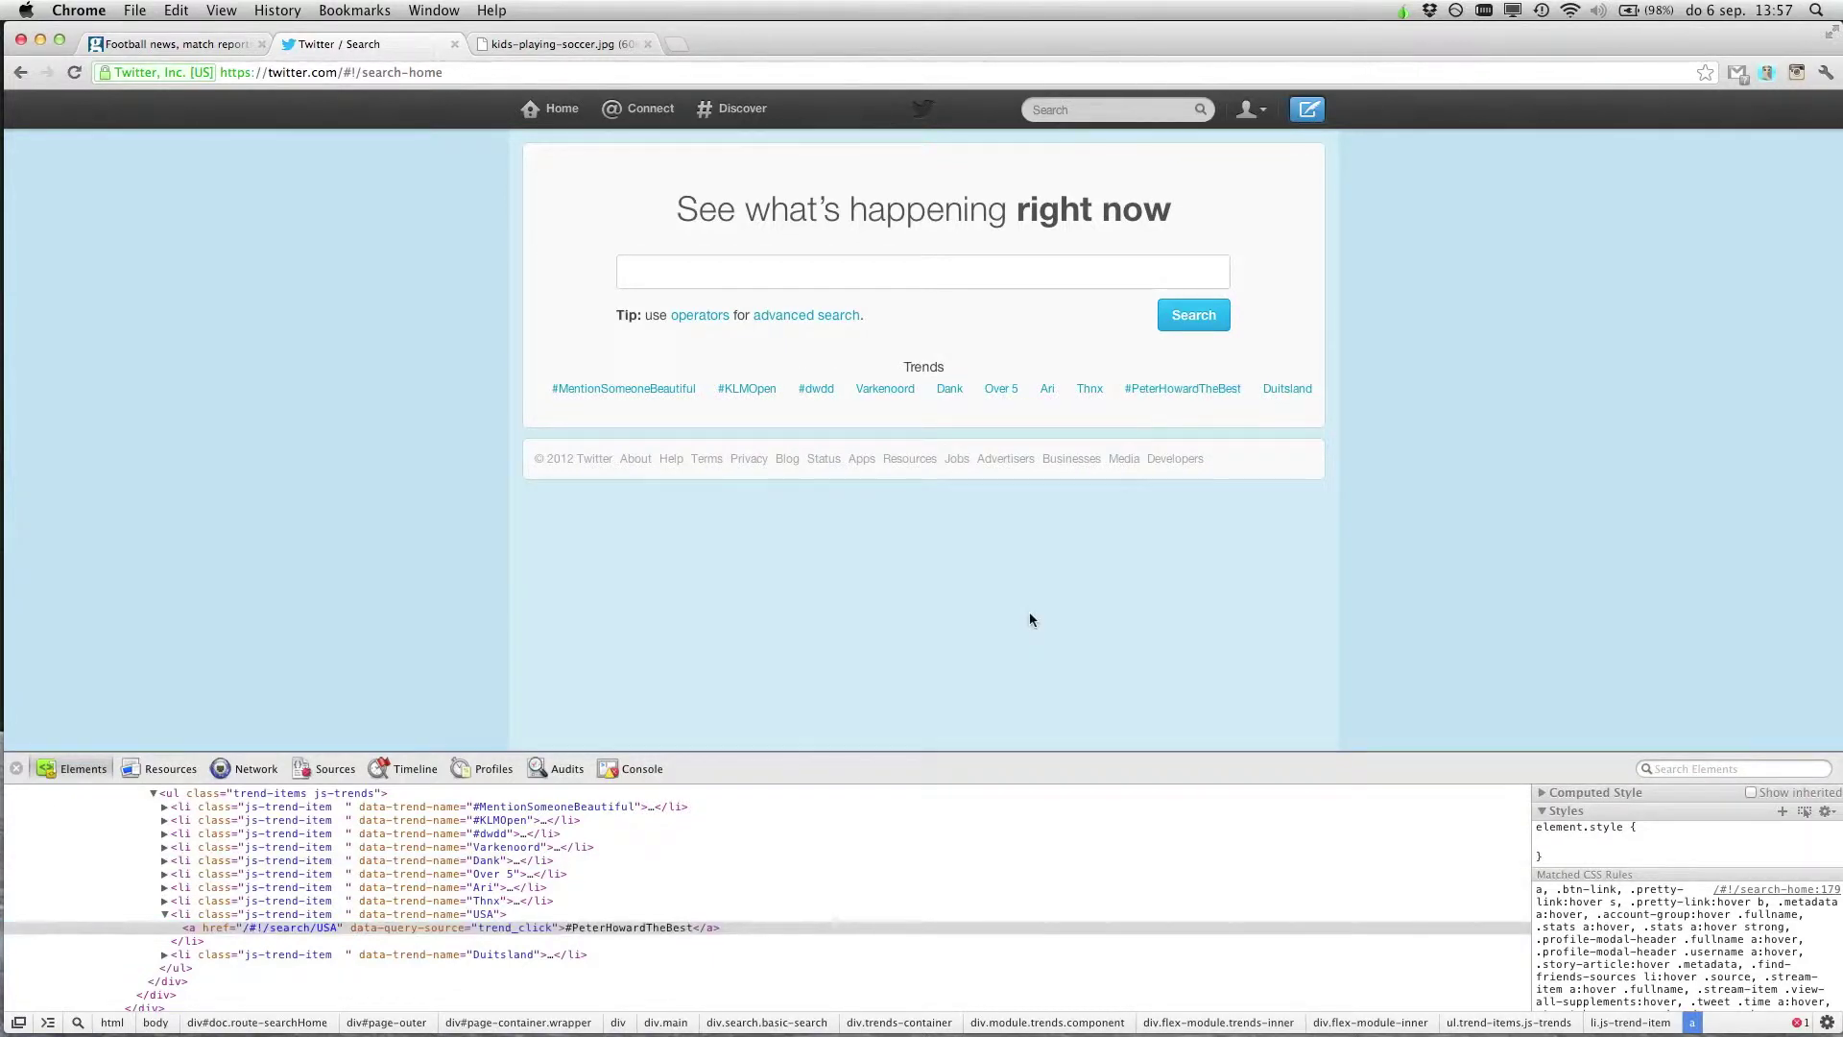
left_click(17, 769)
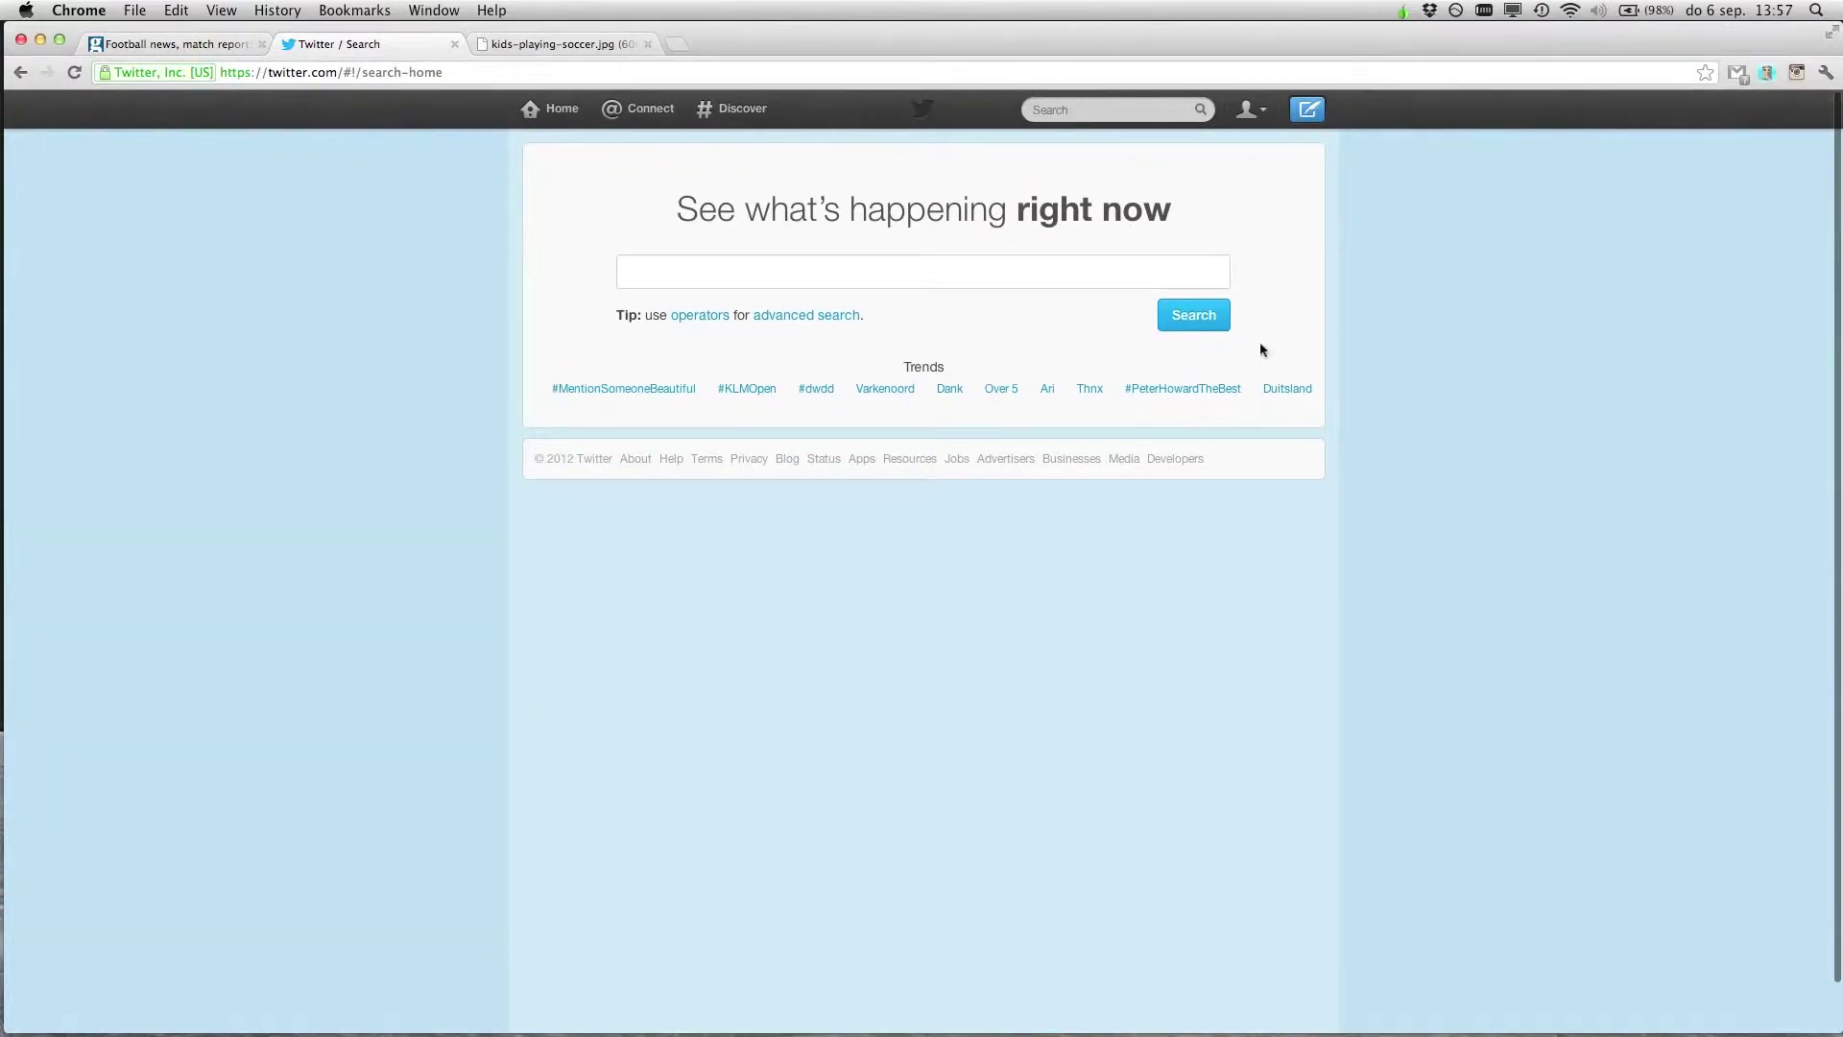
Edit the Search button's text node in the Elements panel to 'Try it, bitch!'
right_click(1195, 317)
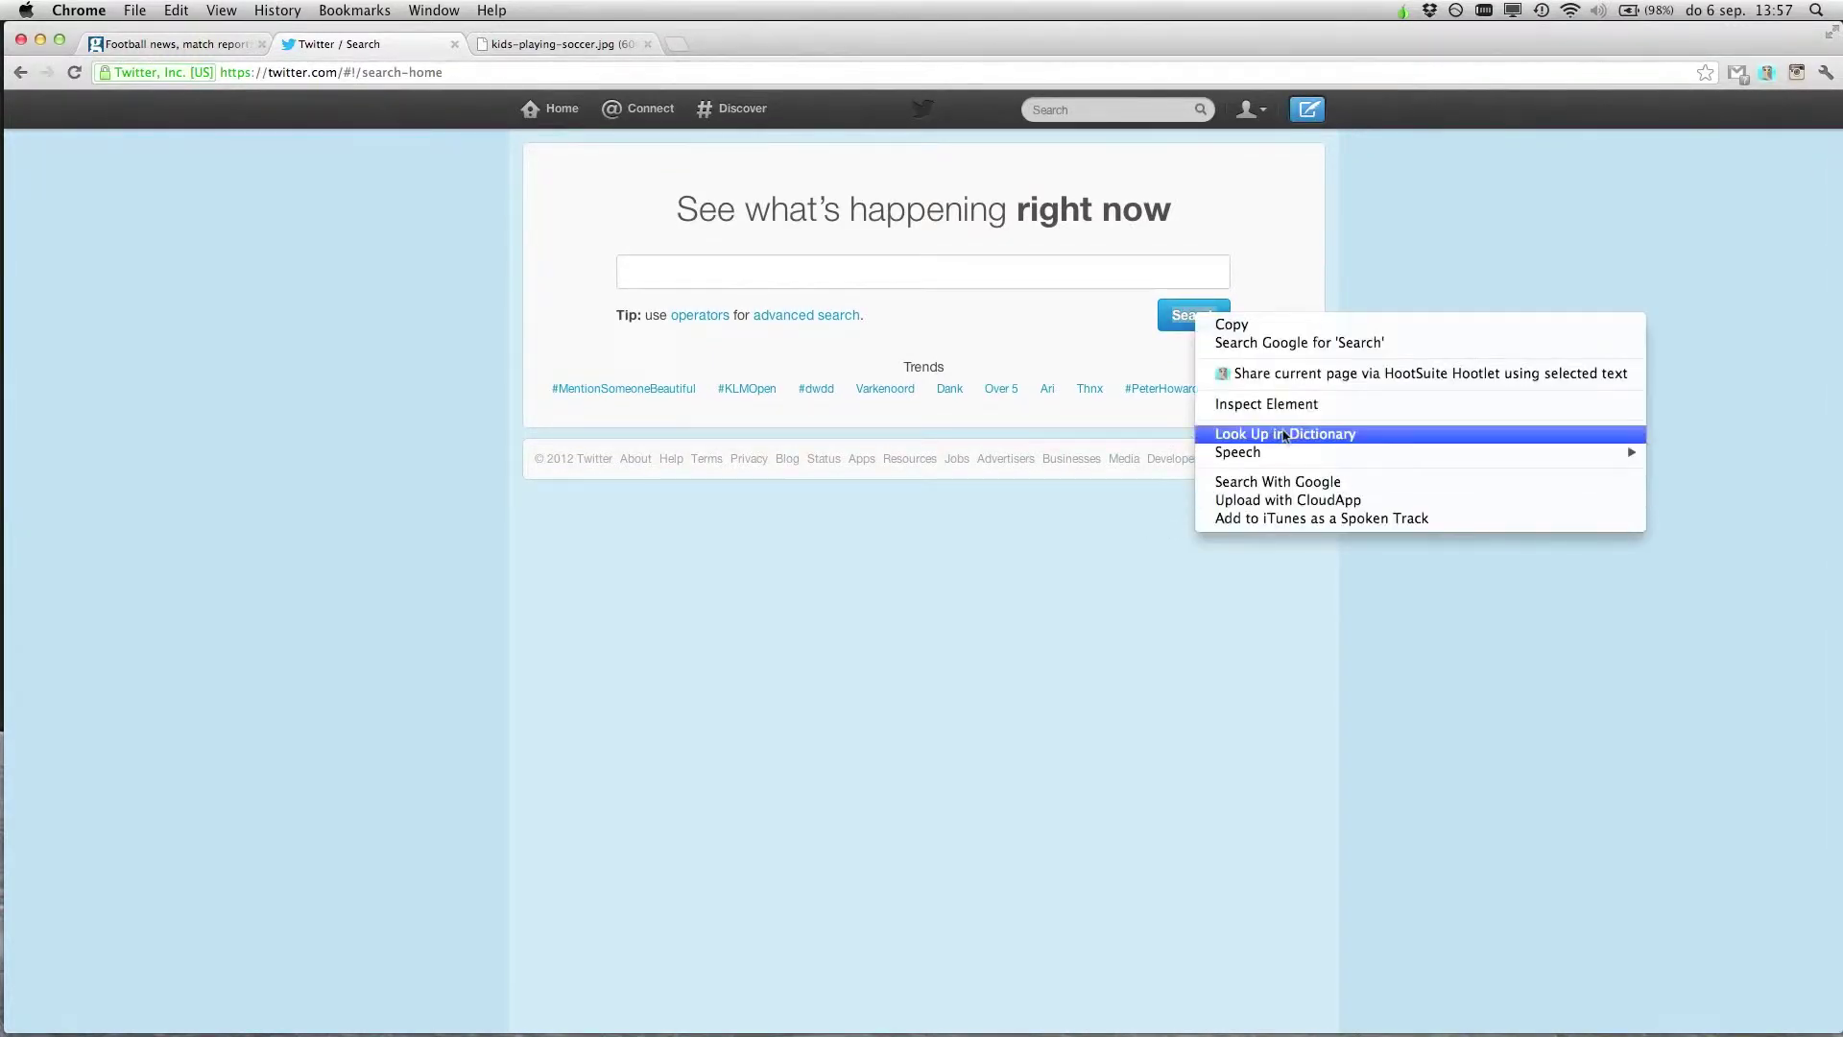
left_click(1276, 405)
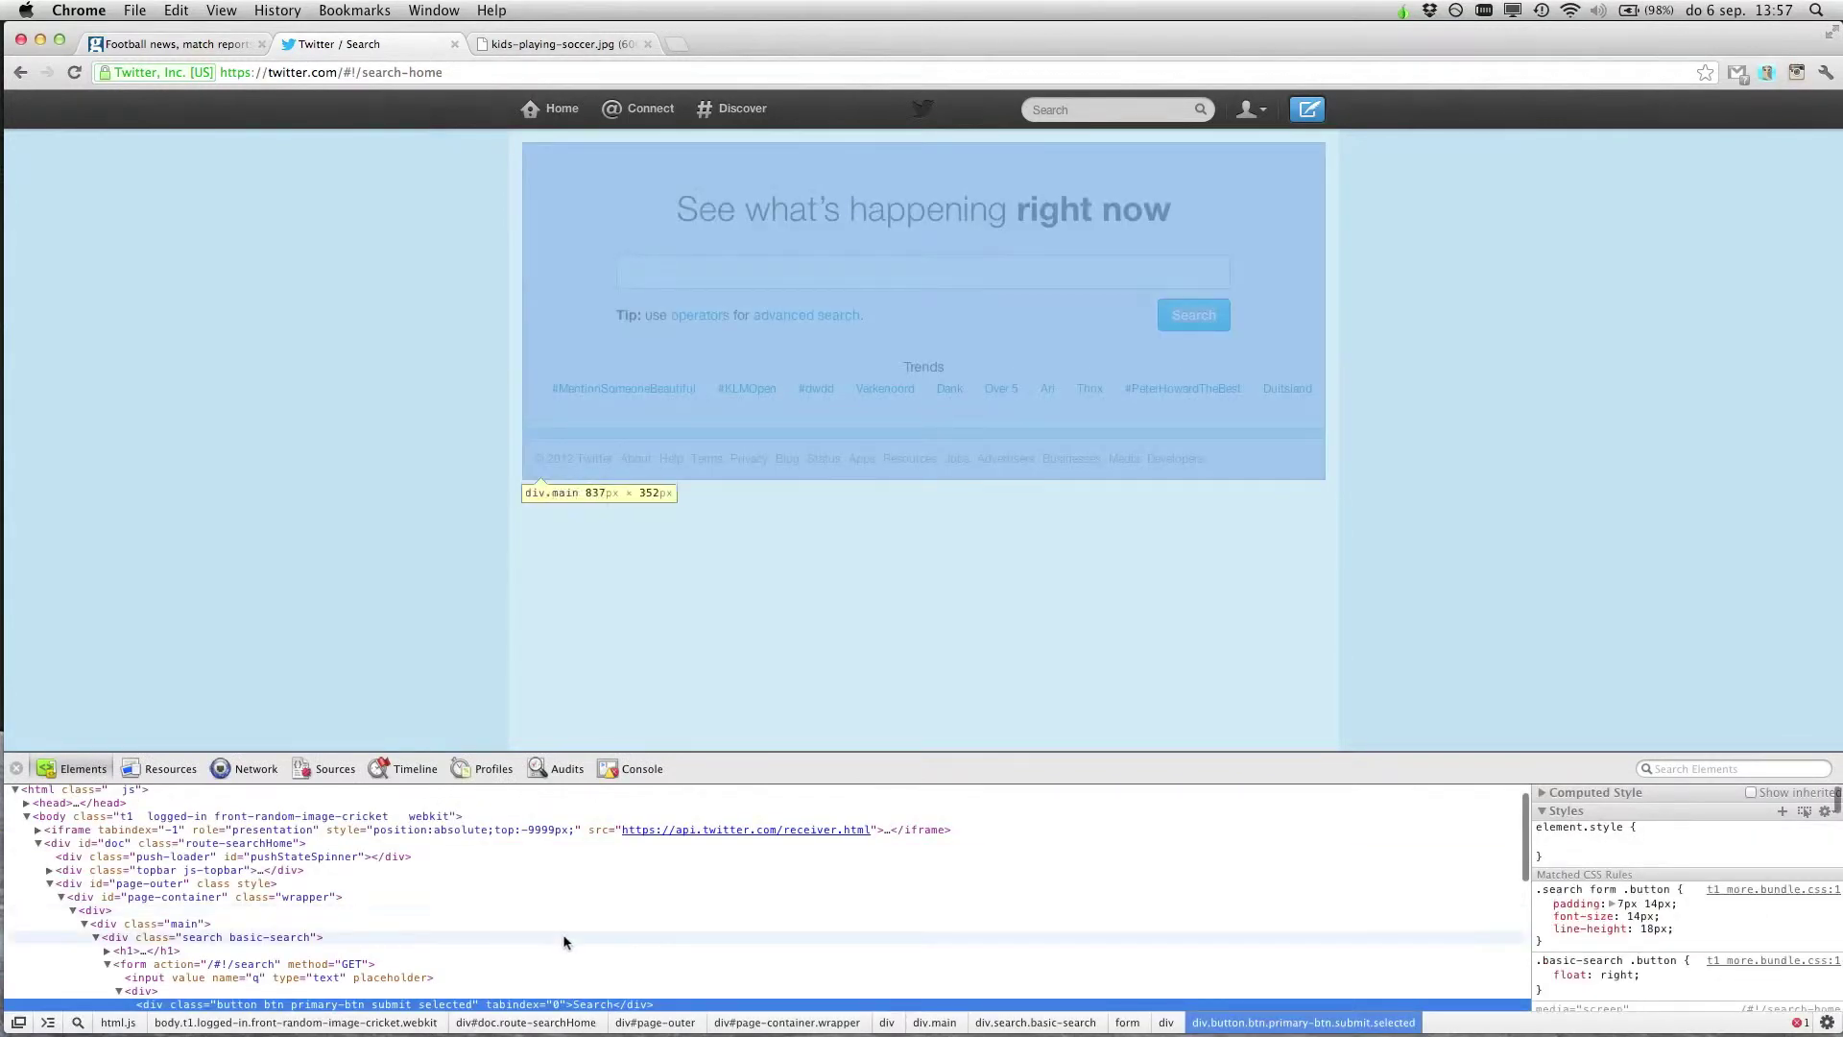
scroll(566, 936, "down", 2)
double_click(590, 957)
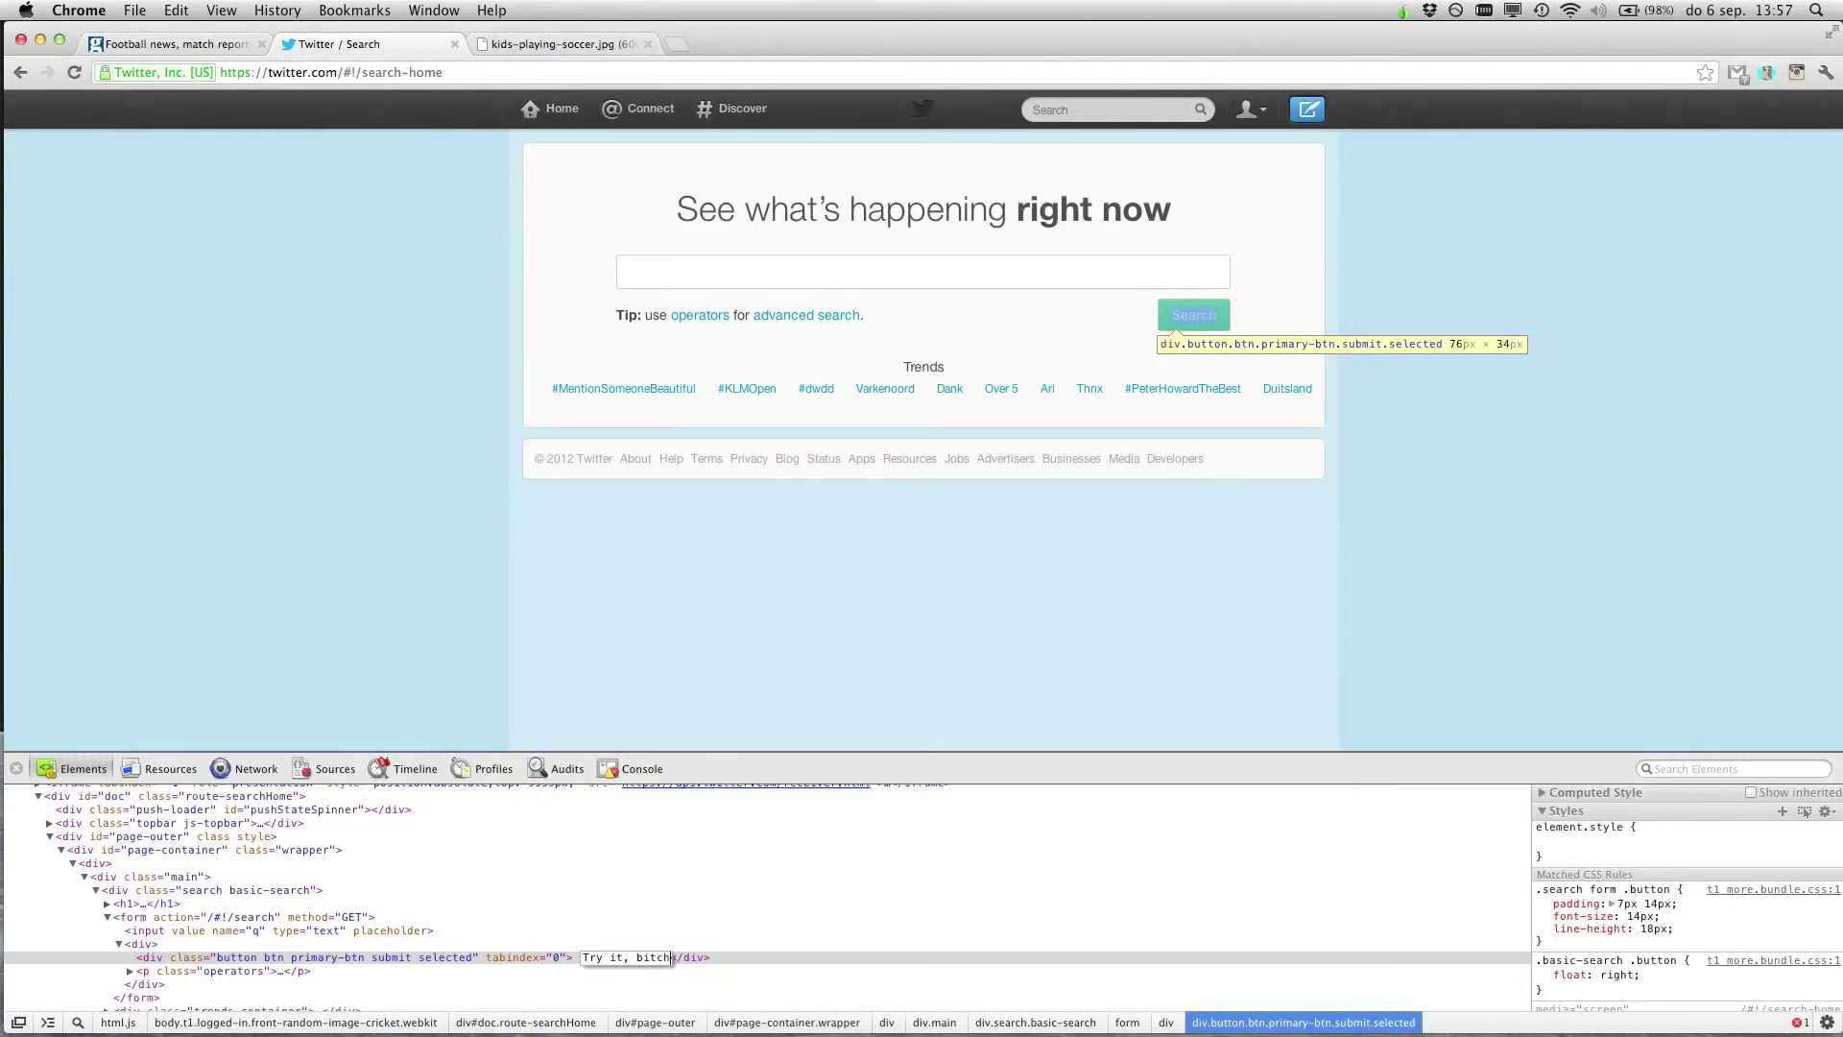
type("Try it, bitch!")
key("Return")
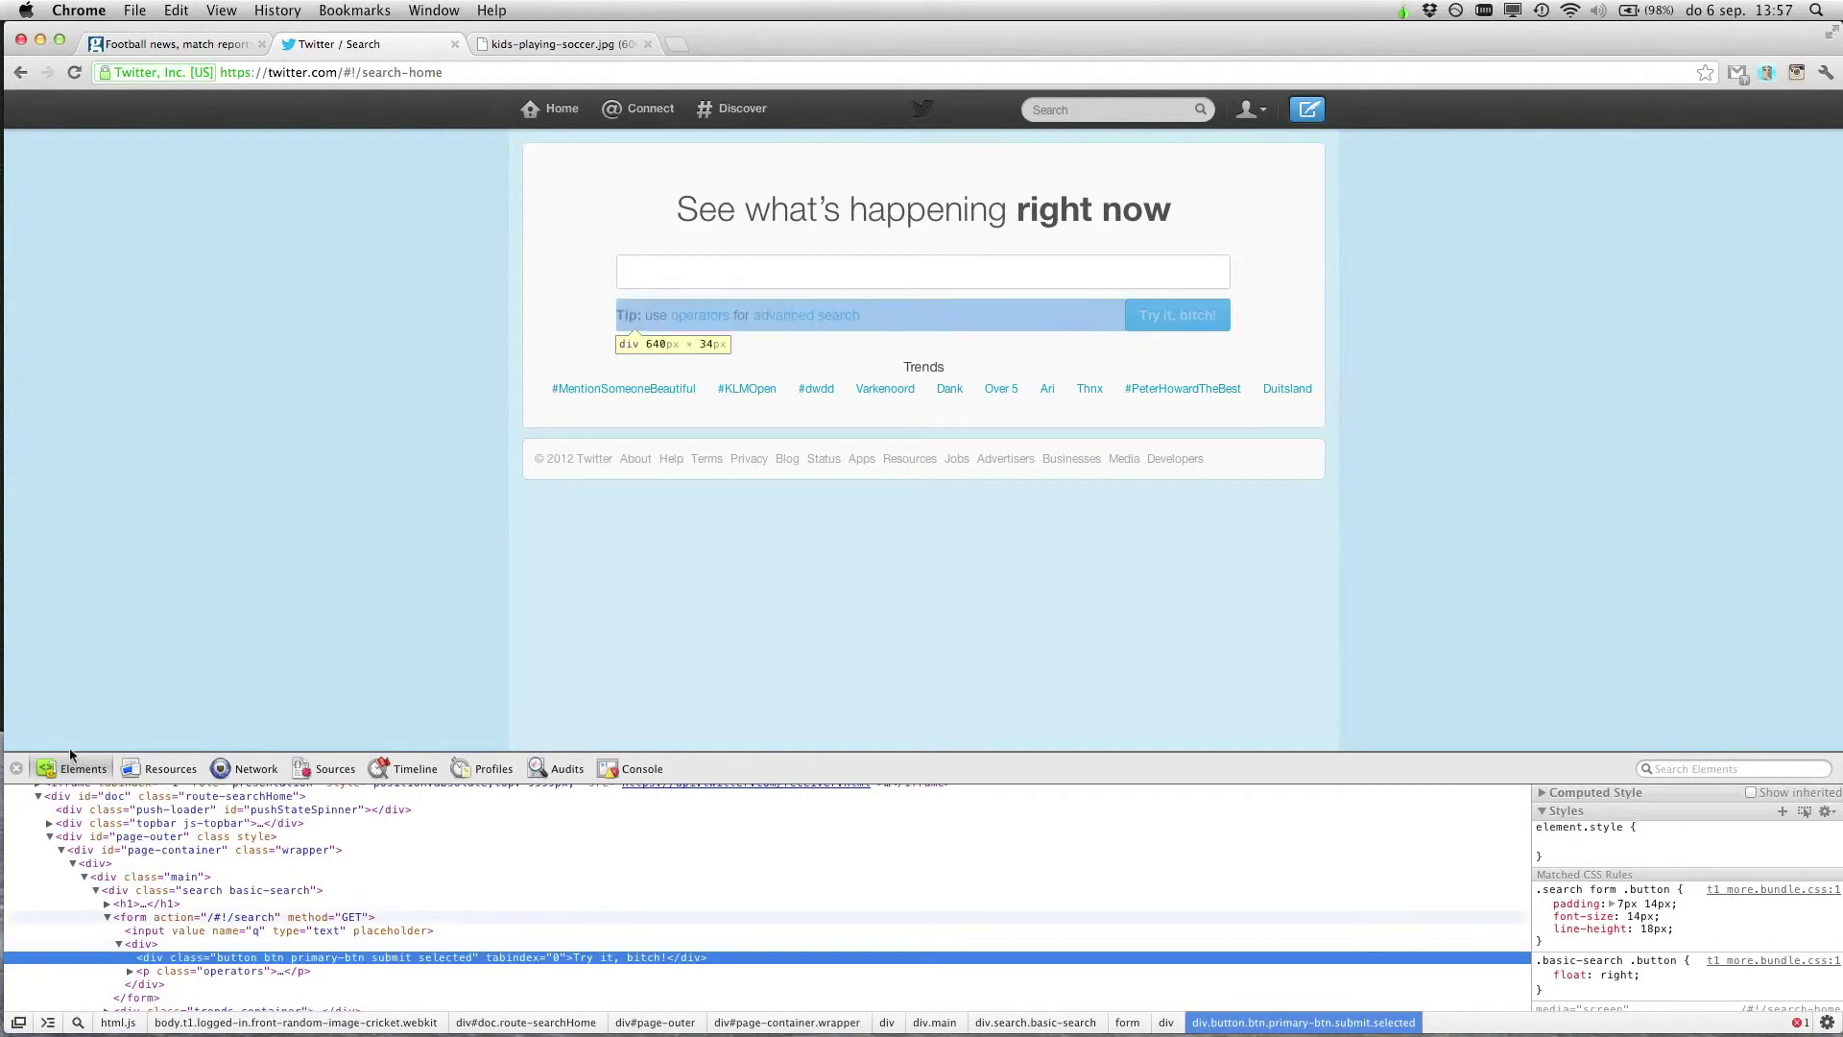